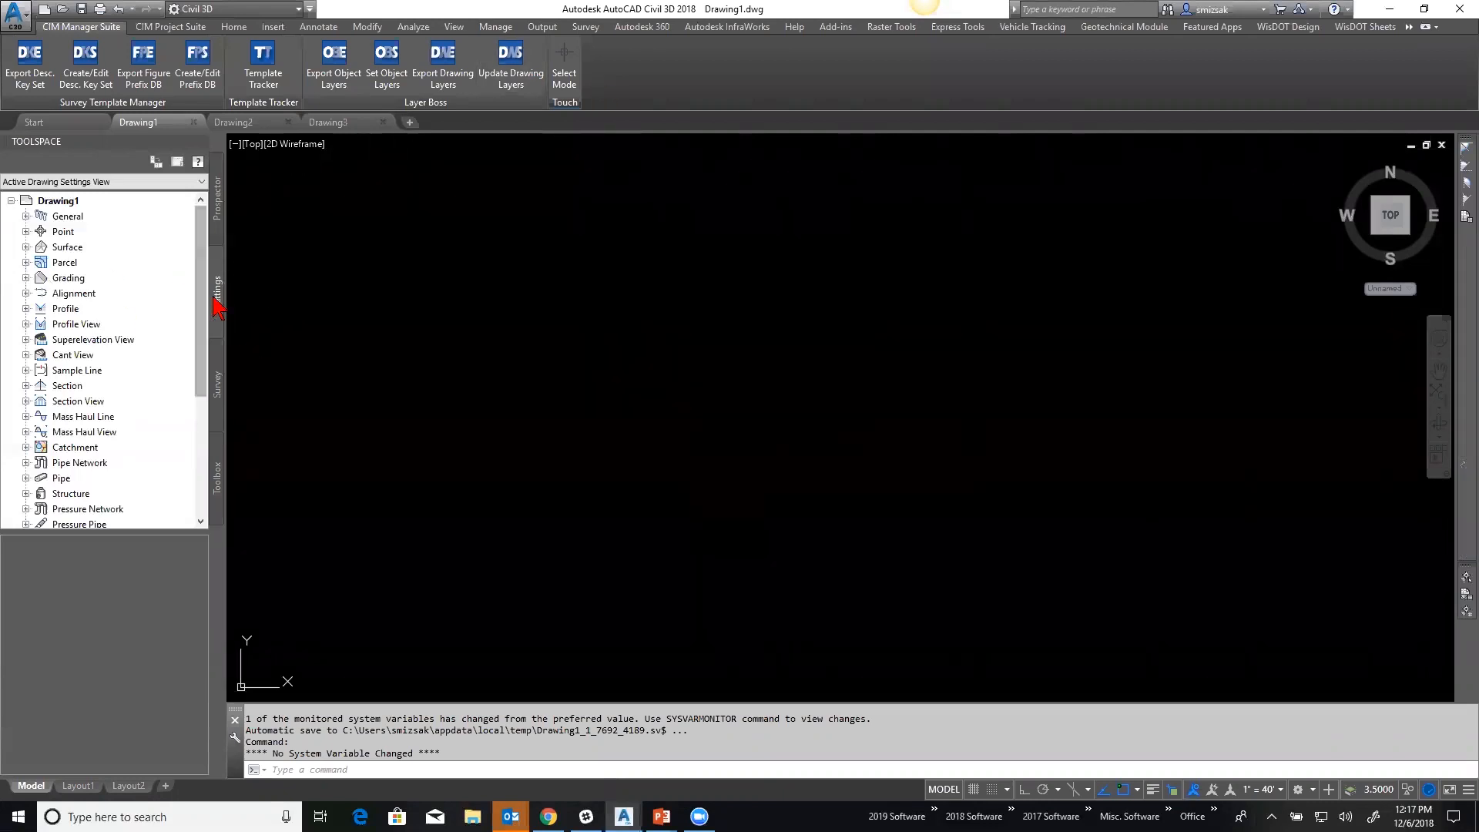
Open the keys of the Civil 3D description key set under Point settings, review them and close the editor.
{"action": "left_click", "coordinate": [26, 231]}
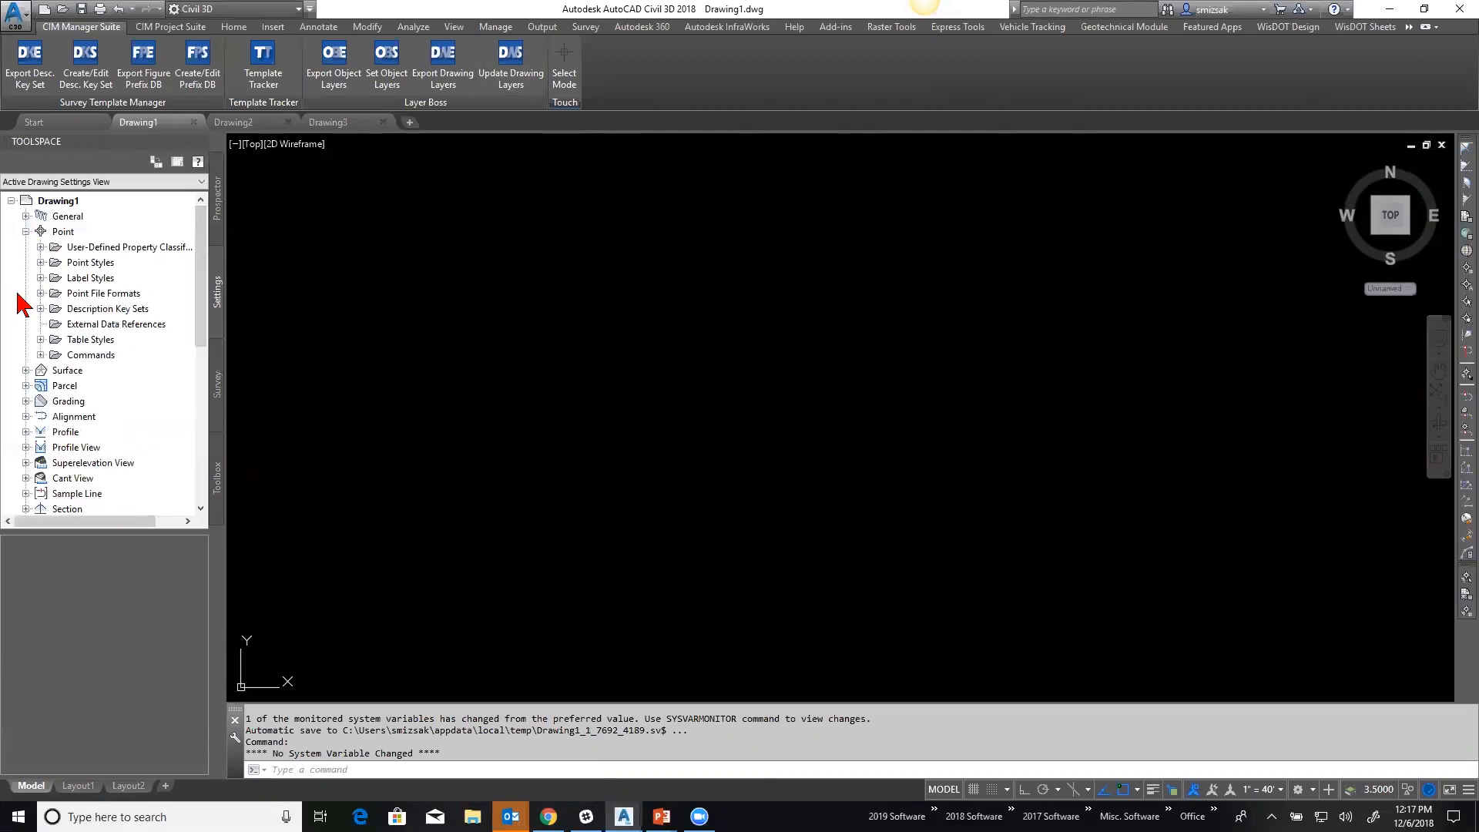
{"action": "left_click", "coordinate": [40, 308]}
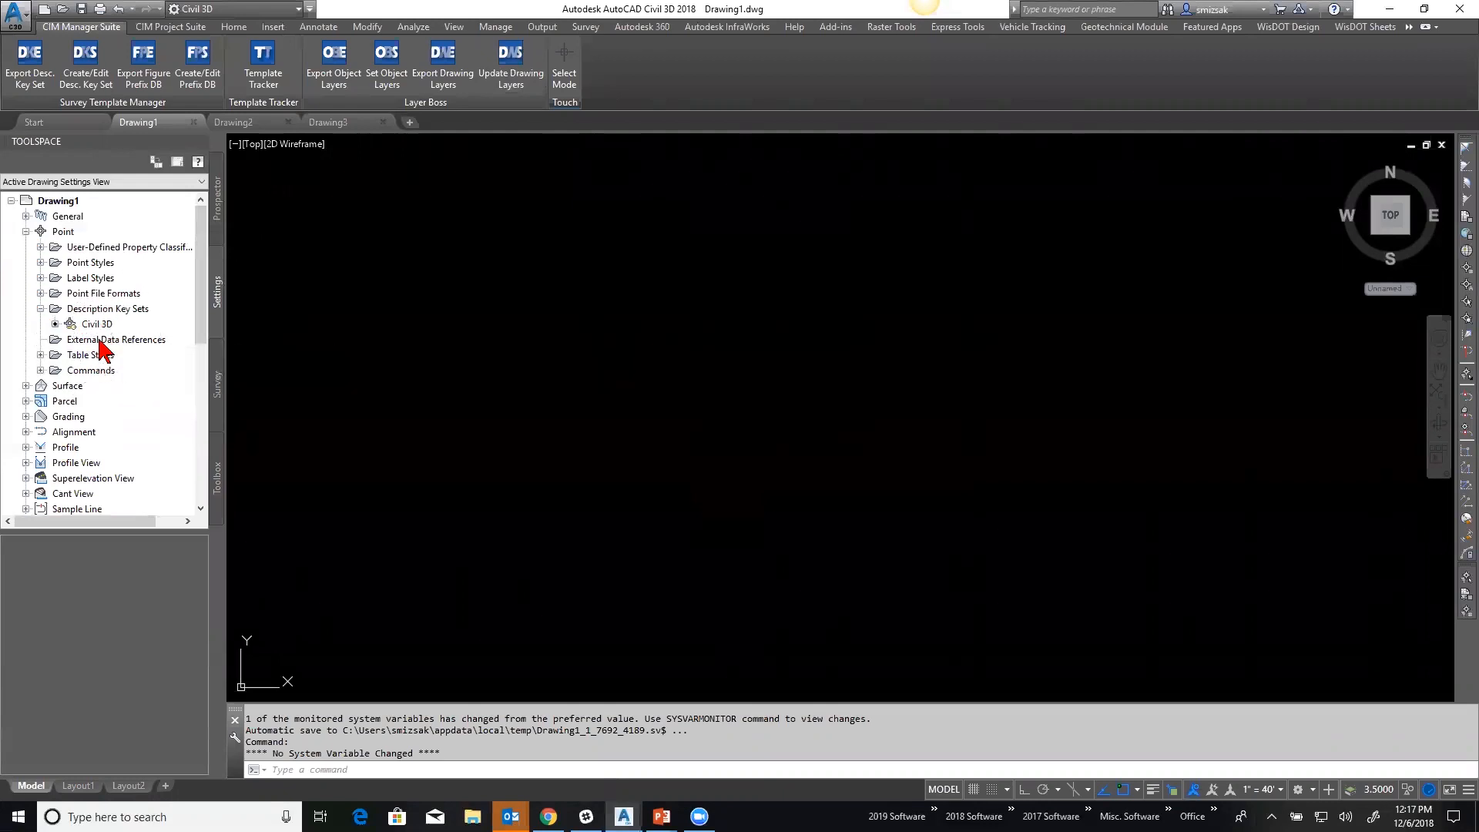
{"action": "right_click", "coordinate": [93, 323]}
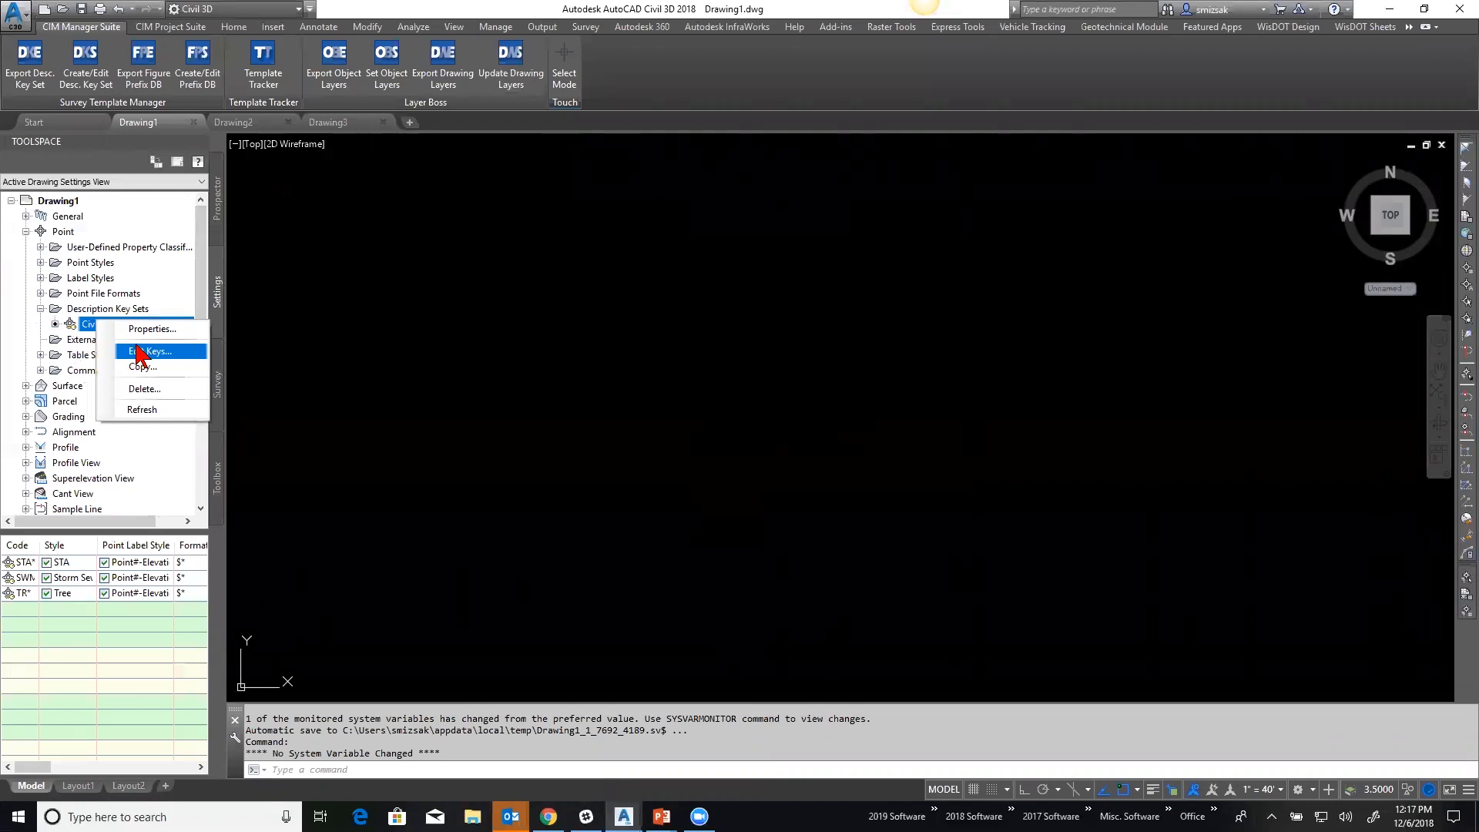
{"action": "left_click", "coordinate": [141, 352]}
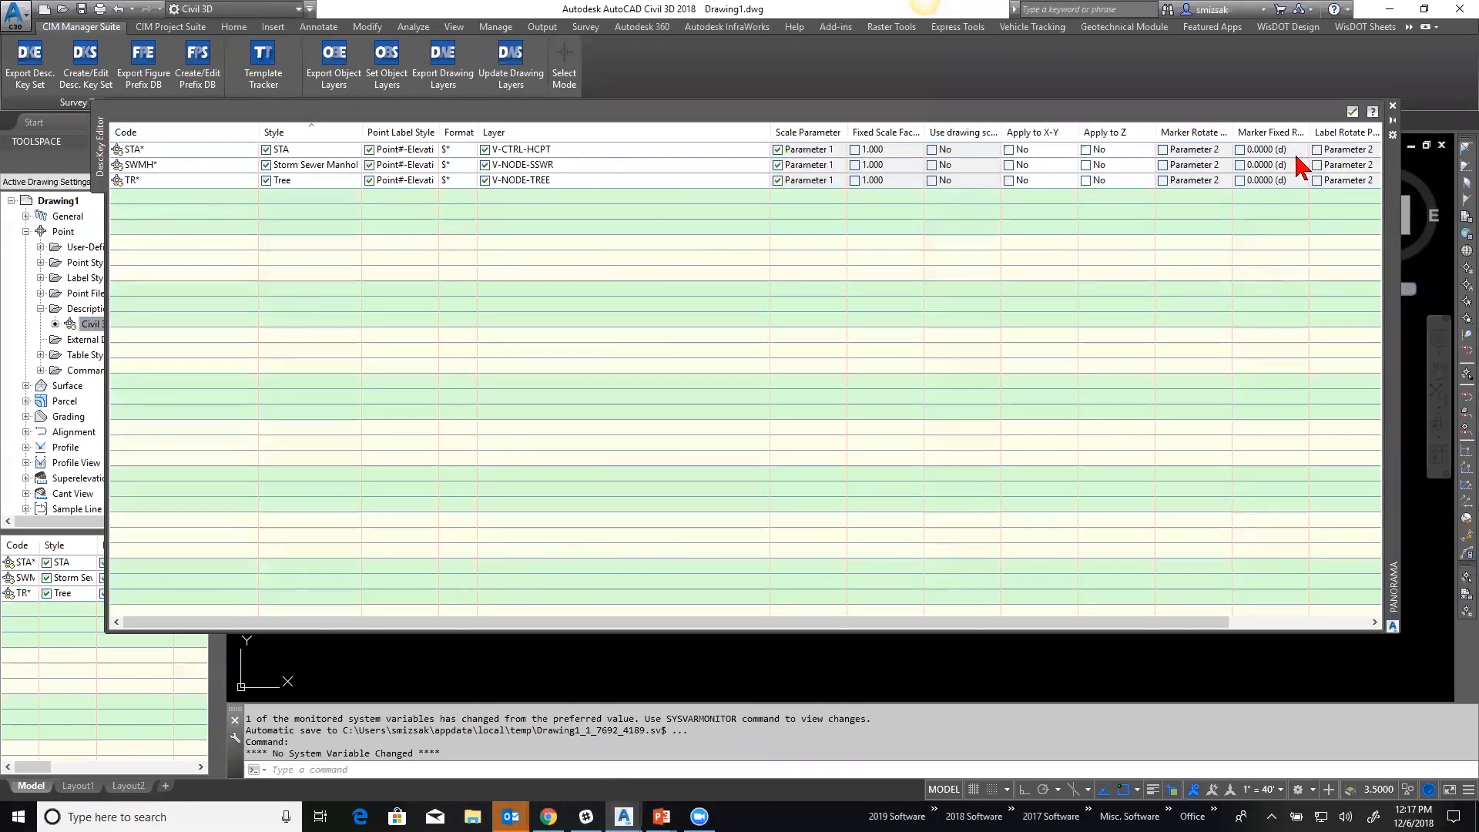
{"action": "left_click", "coordinate": [1352, 112]}
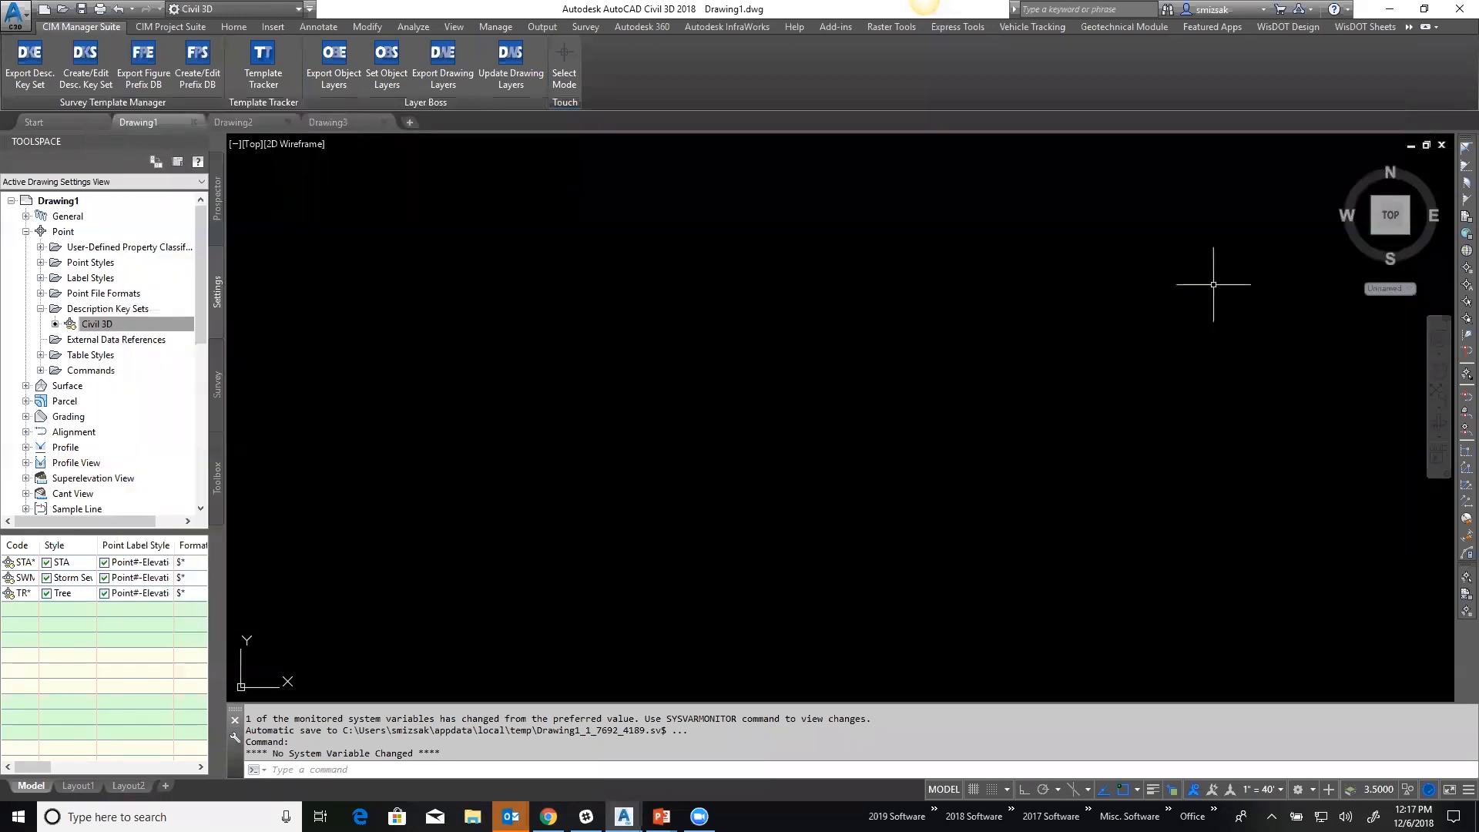
Export the Civil 3D description key set to an Excel file named Demo1206 on the Desktop and check the exported spreadsheet.
{"action": "left_click", "coordinate": [29, 61]}
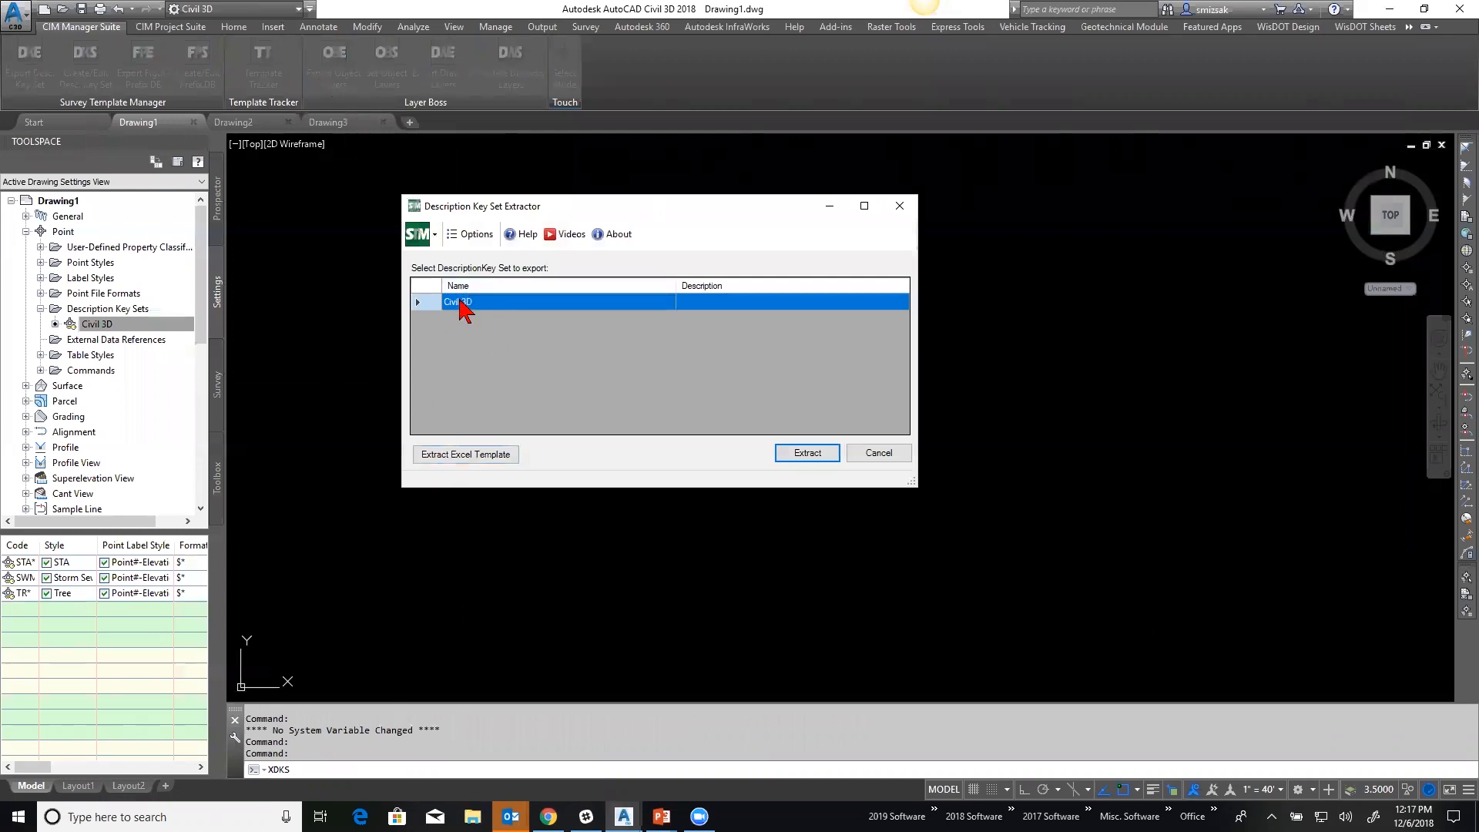
{"action": "left_click", "coordinate": [810, 456]}
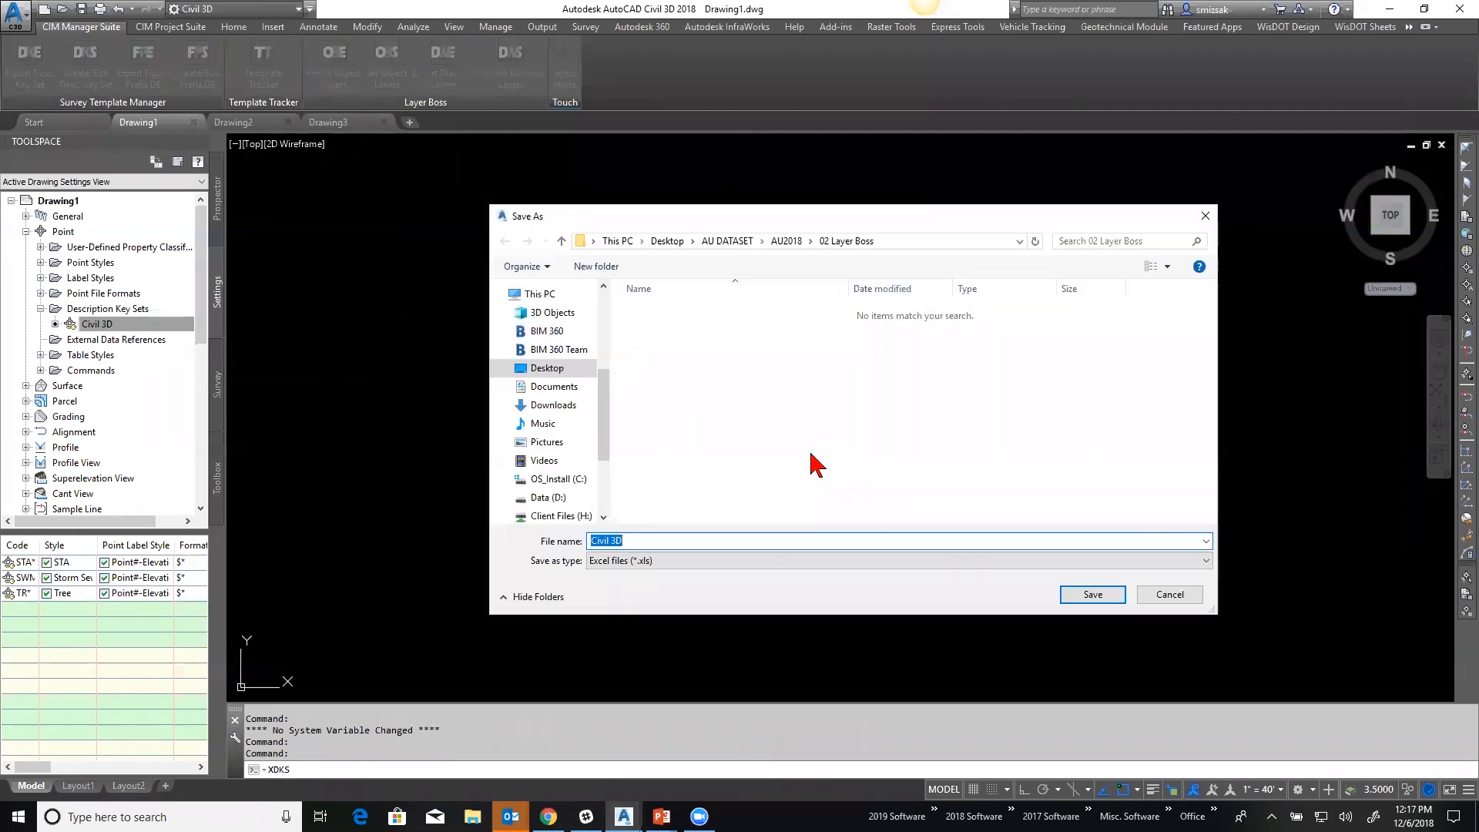
{"action": "scroll", "coordinate": [537, 316], "scroll_direction": "up", "scroll_amount": 4}
{"action": "left_click", "coordinate": [541, 318]}
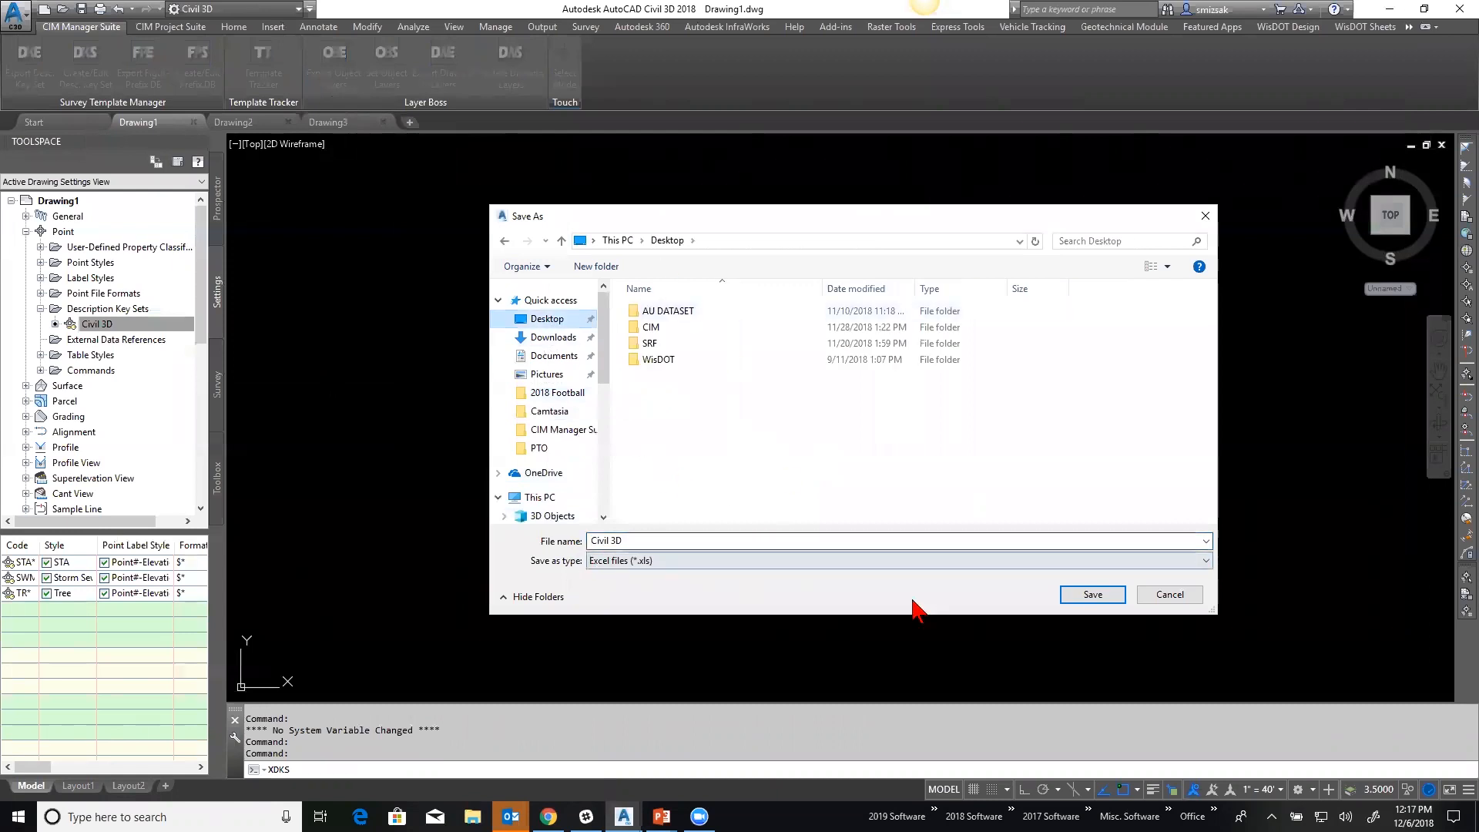
{"action": "left_click", "coordinate": [678, 539]}
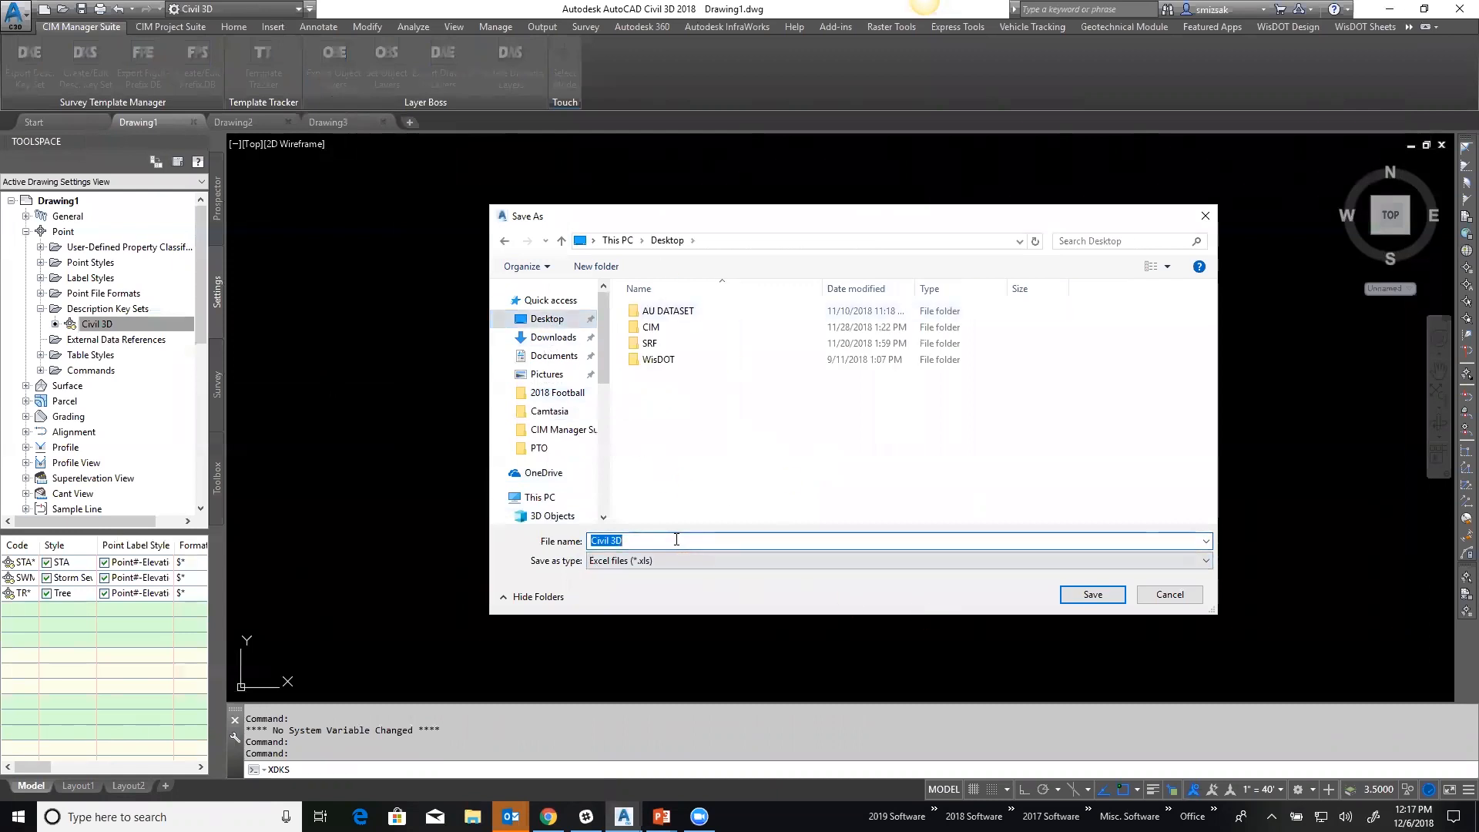
{"action": "type", "text": "Demo1206"}
{"action": "left_click", "coordinate": [1094, 595]}
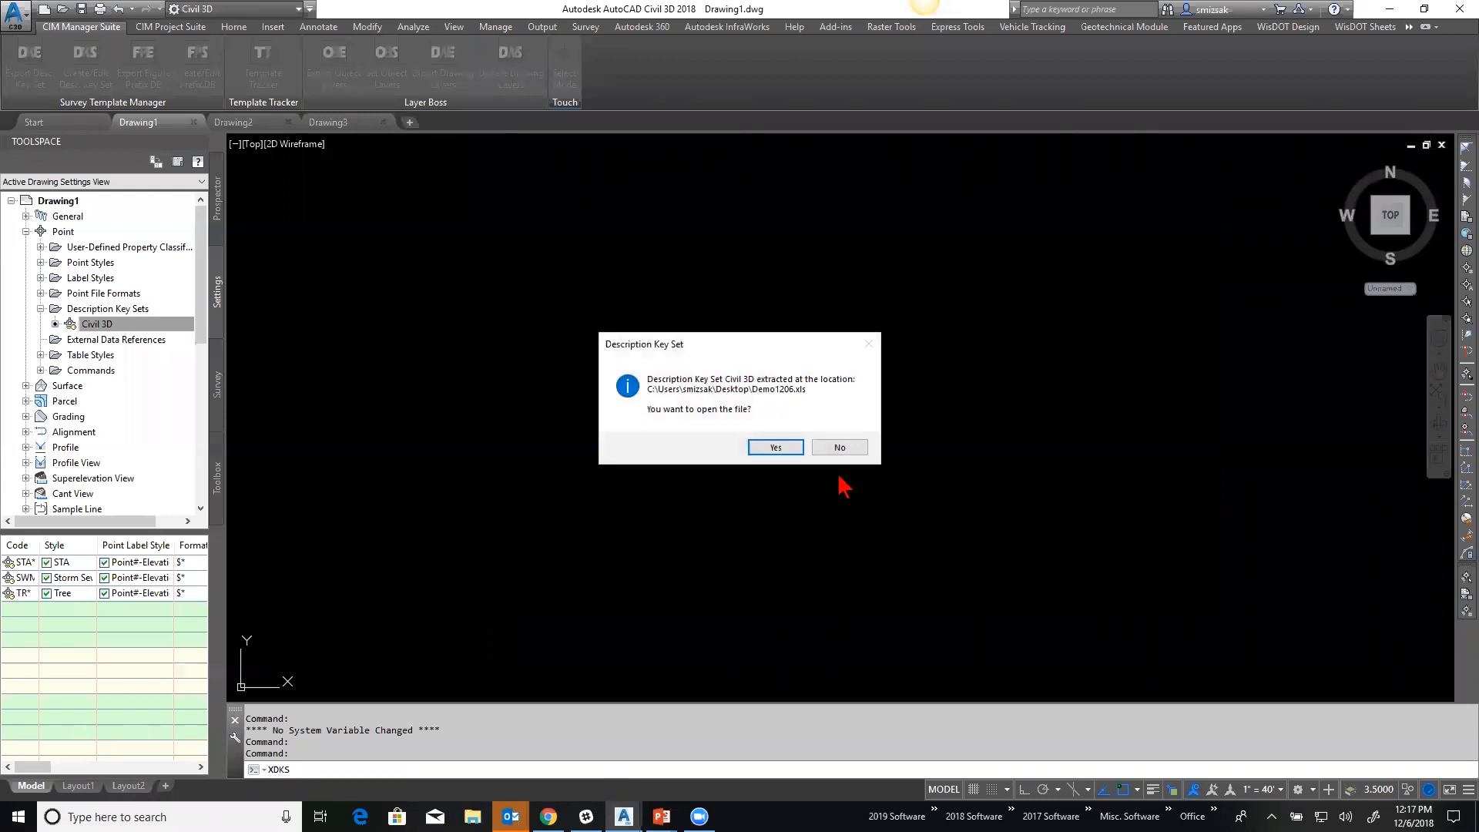
{"action": "left_click", "coordinate": [774, 447]}
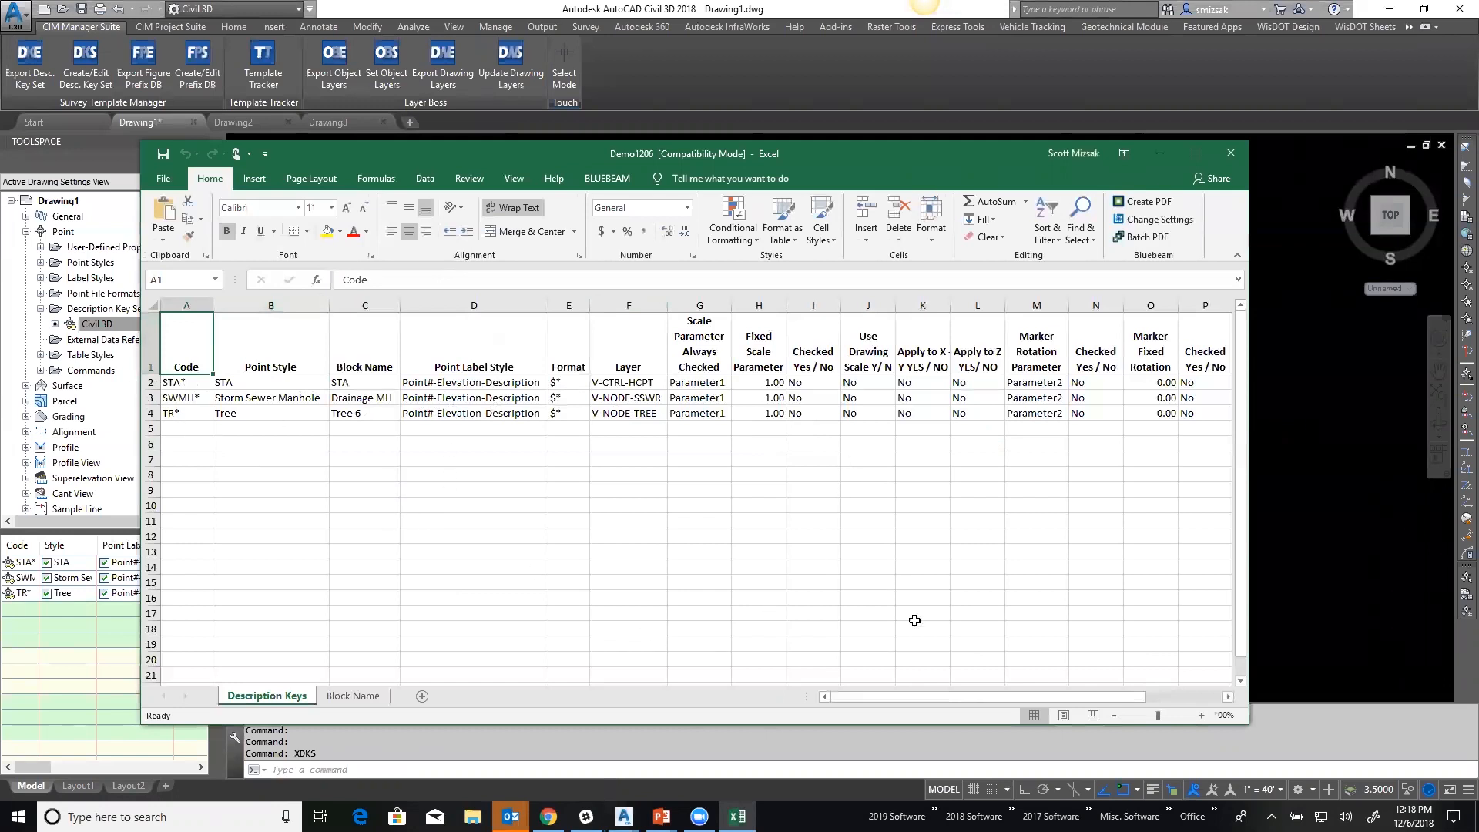
{"action": "left_click", "coordinate": [1230, 153]}
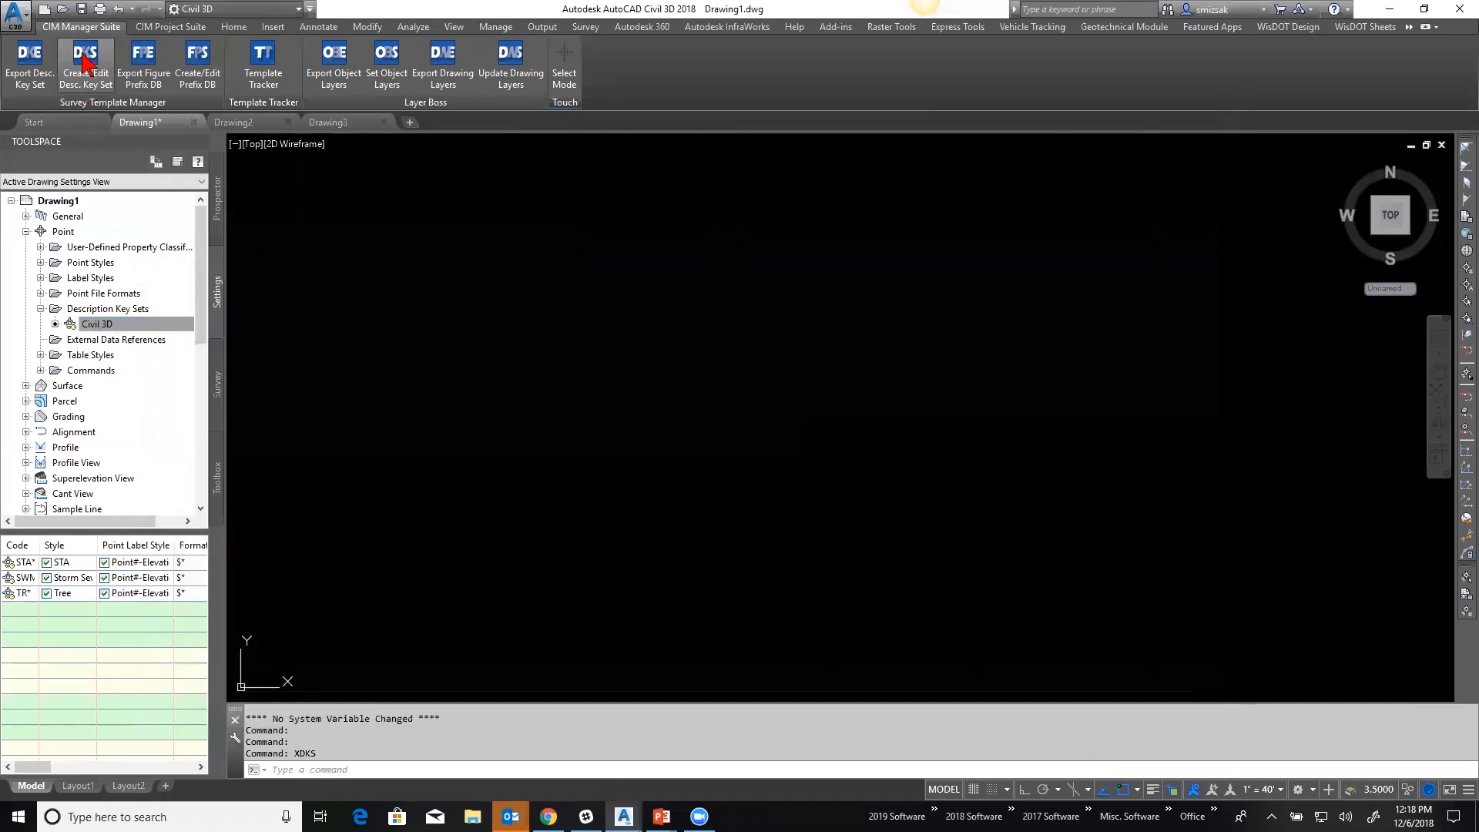
Start the Description Key Set Creator and load ATG from the AU DATASET, AU2018, 01 Survey Template Manager, DKS folder.
{"action": "left_click", "coordinate": [102, 71]}
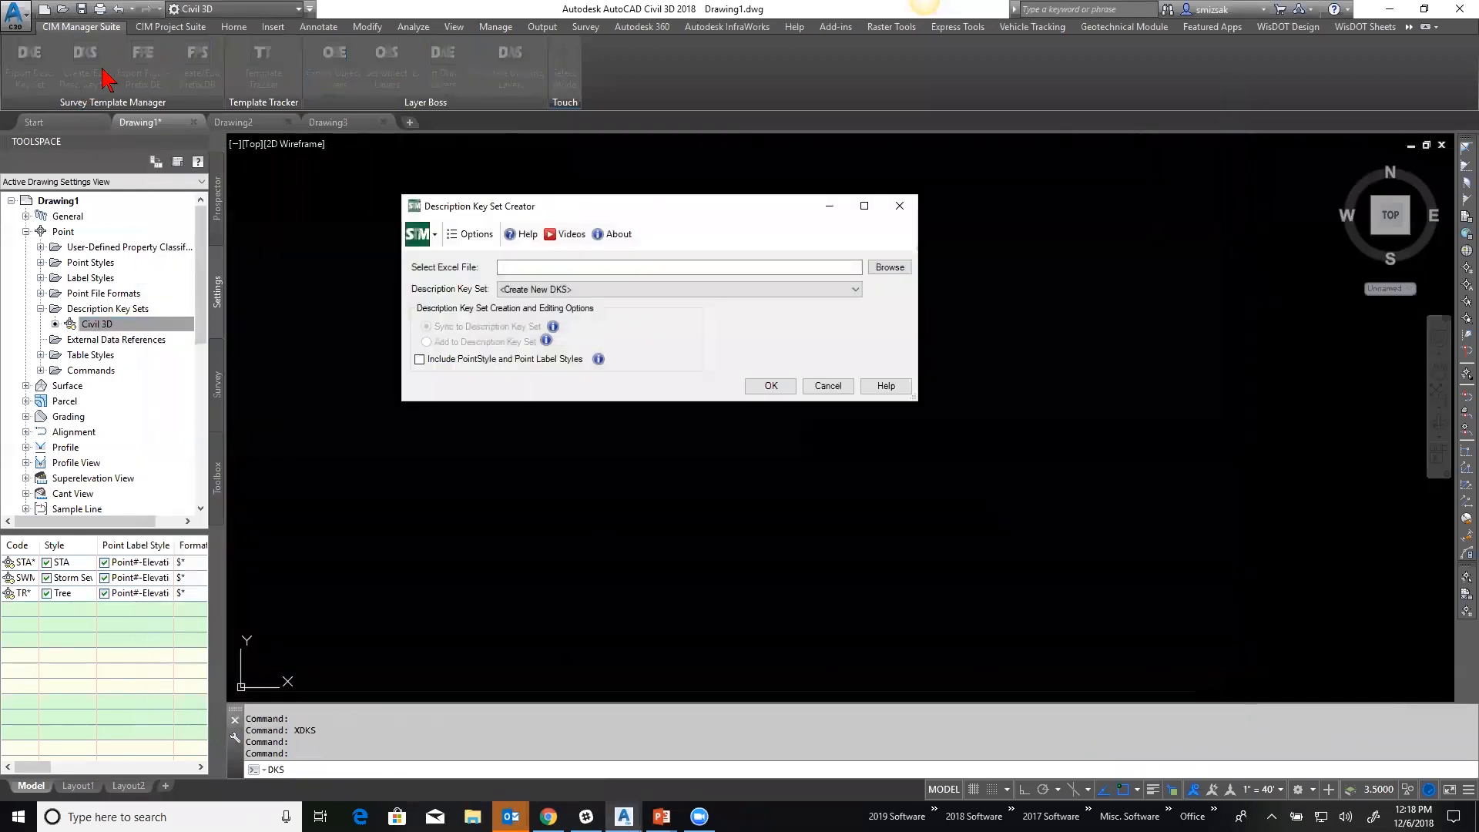
{"action": "left_click", "coordinate": [454, 265]}
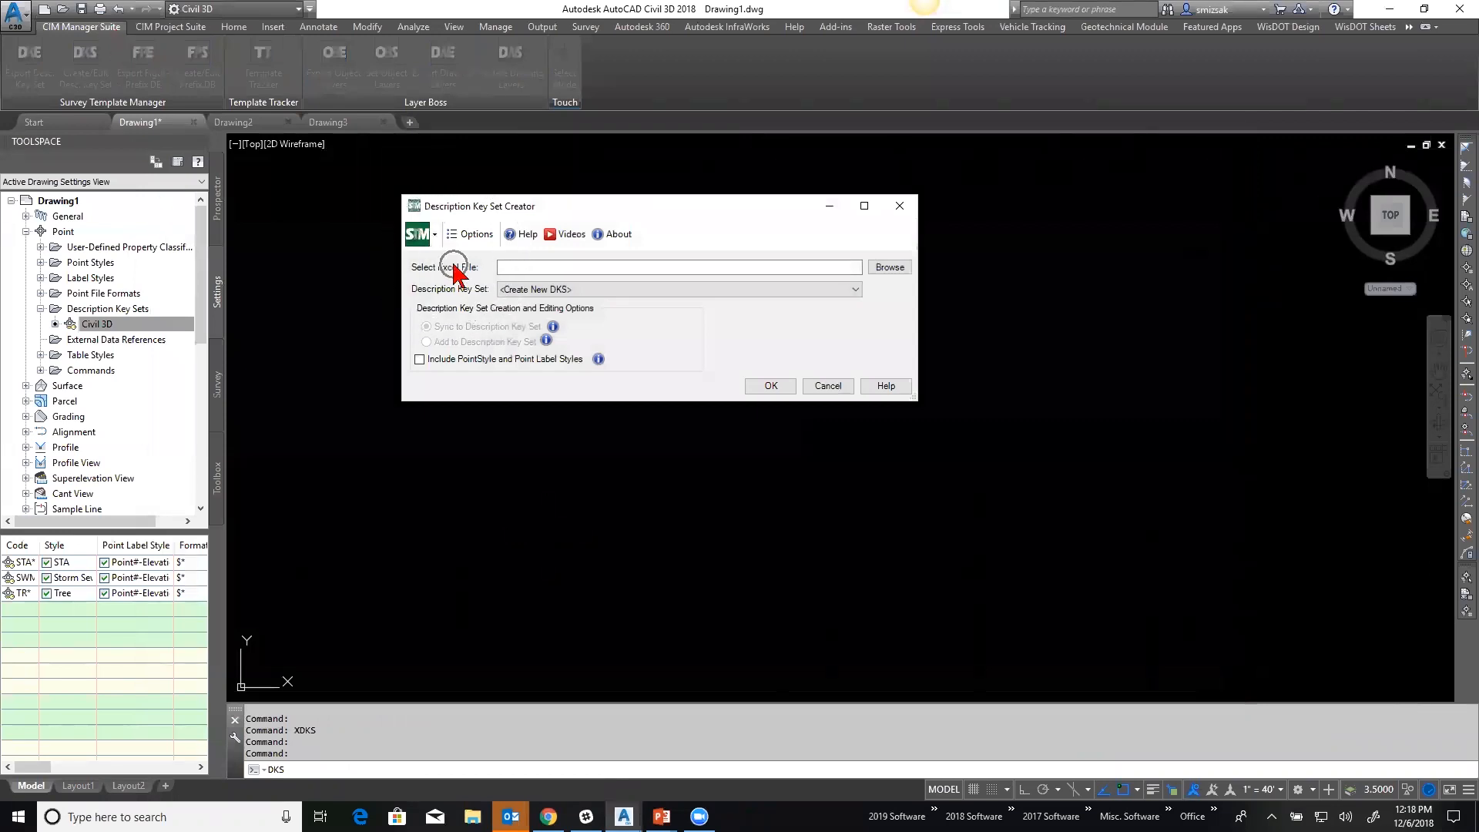
{"action": "left_click", "coordinate": [887, 268]}
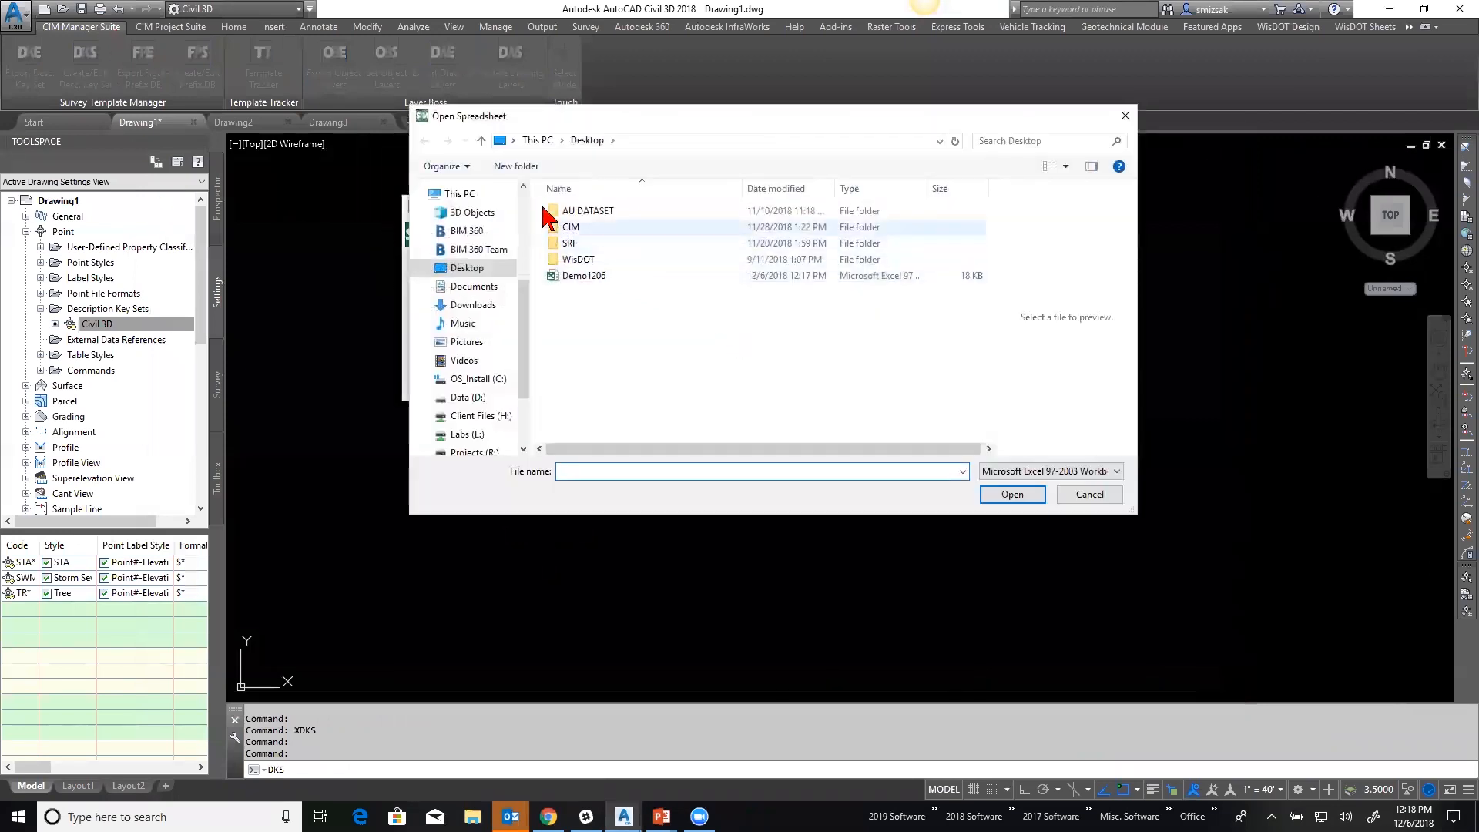
{"action": "double_click", "coordinate": [574, 211]}
{"action": "double_click", "coordinate": [578, 242]}
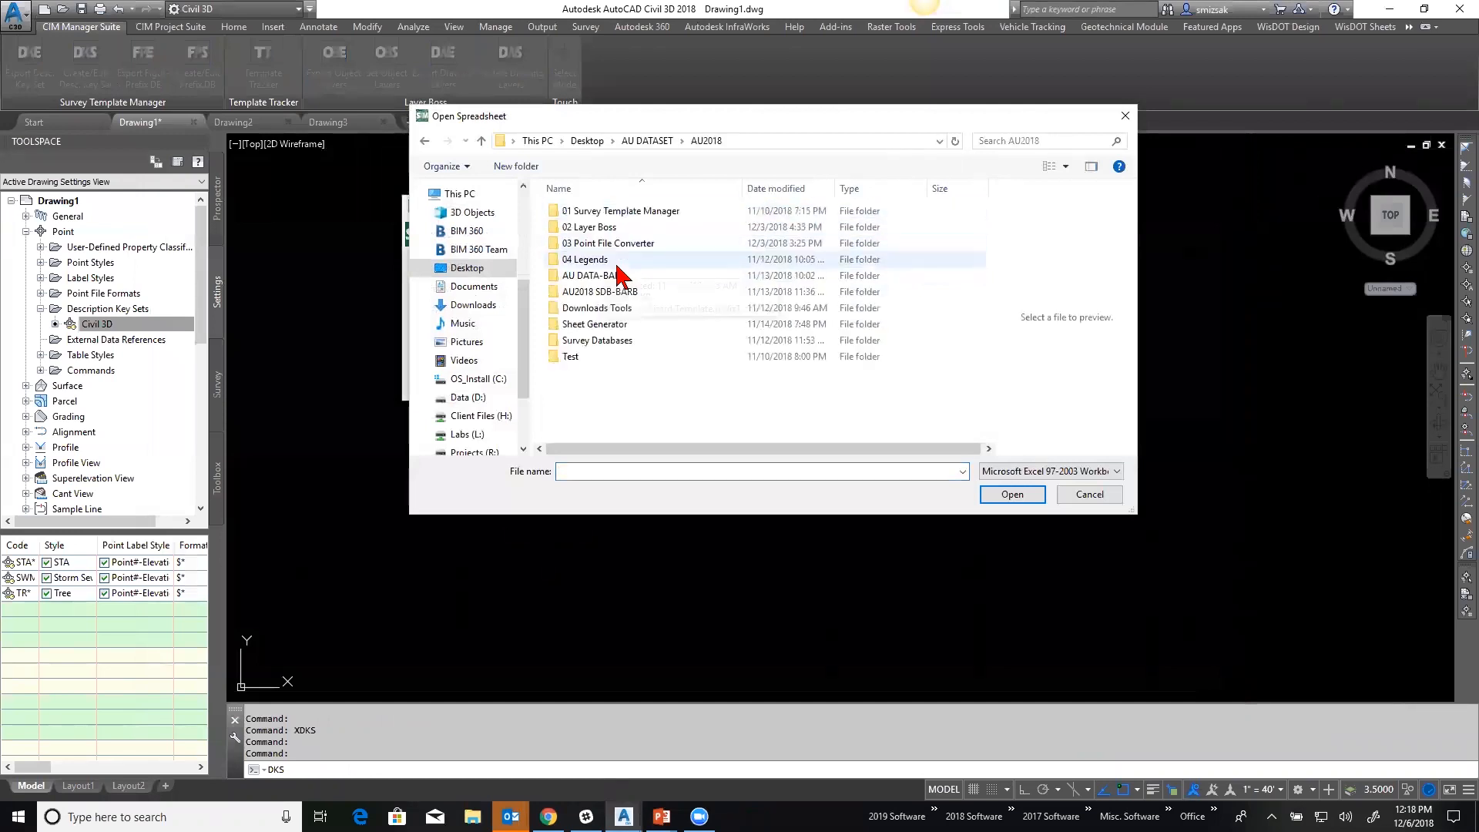
{"action": "double_click", "coordinate": [605, 210]}
{"action": "double_click", "coordinate": [569, 210]}
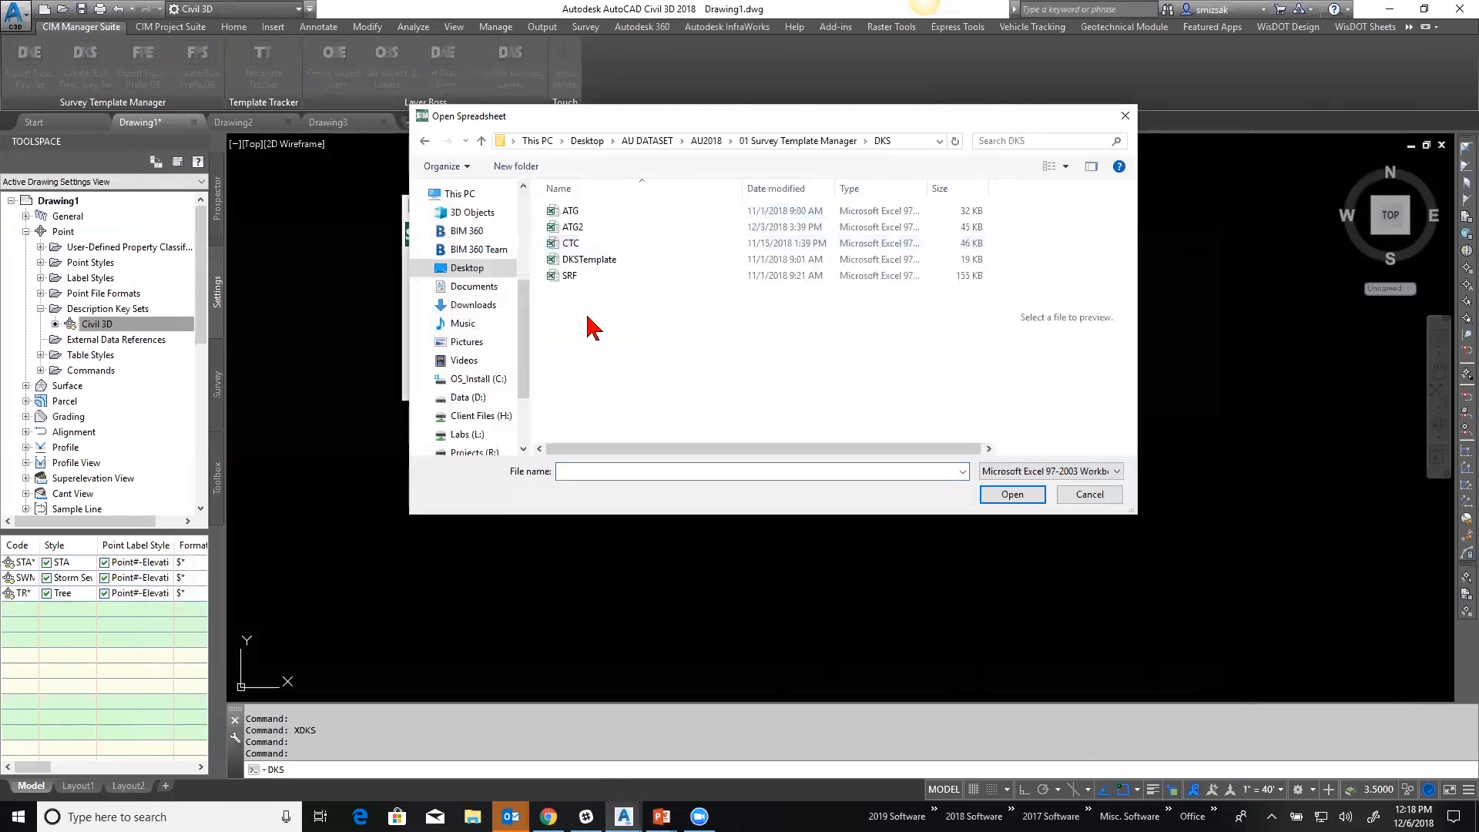
{"action": "left_click", "coordinate": [573, 211]}
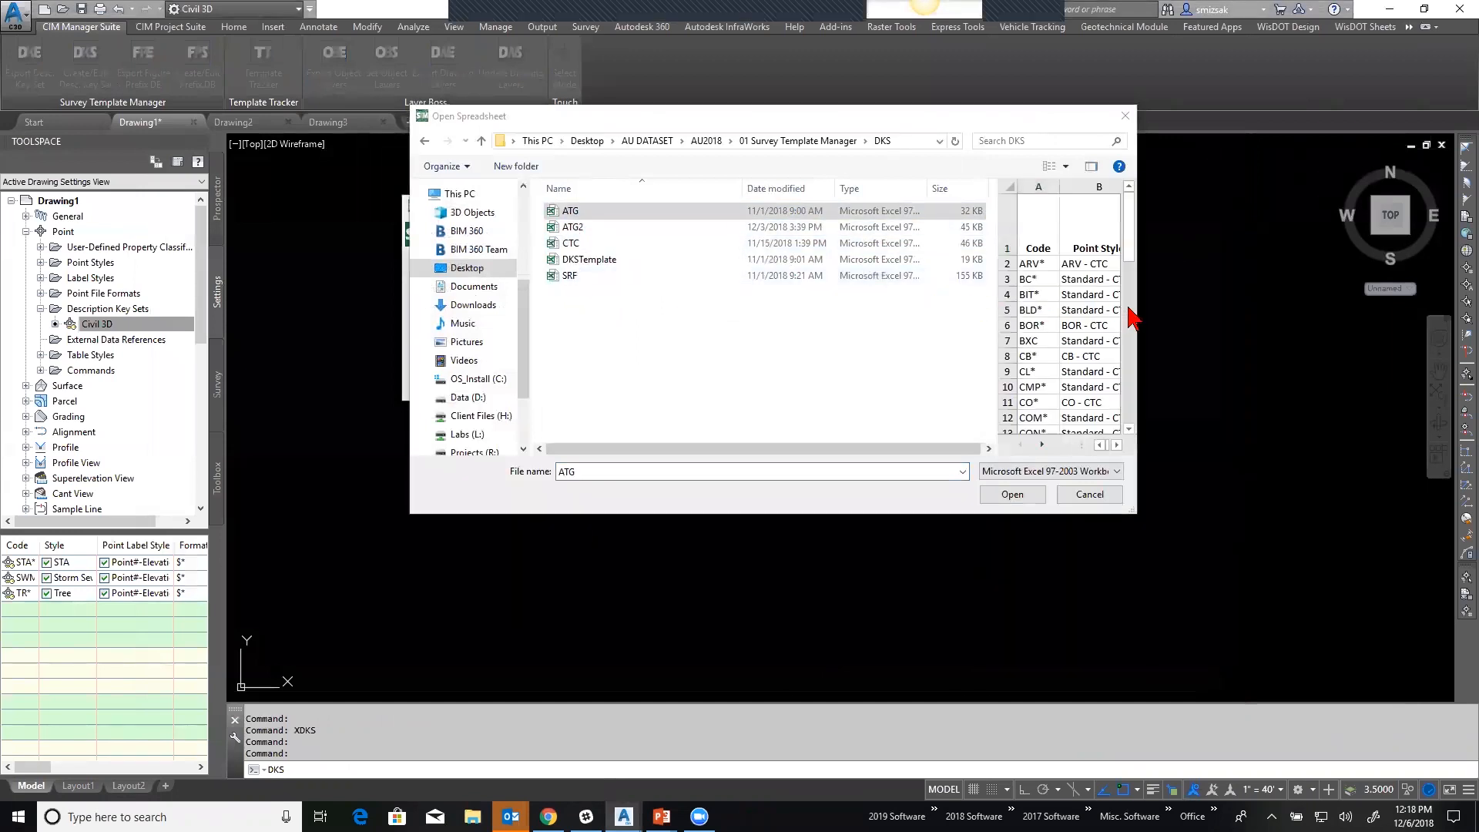
{"action": "left_click", "coordinate": [1136, 309]}
{"action": "left_click_drag", "start_coordinate": [1136, 308], "coordinate": [1340, 345]}
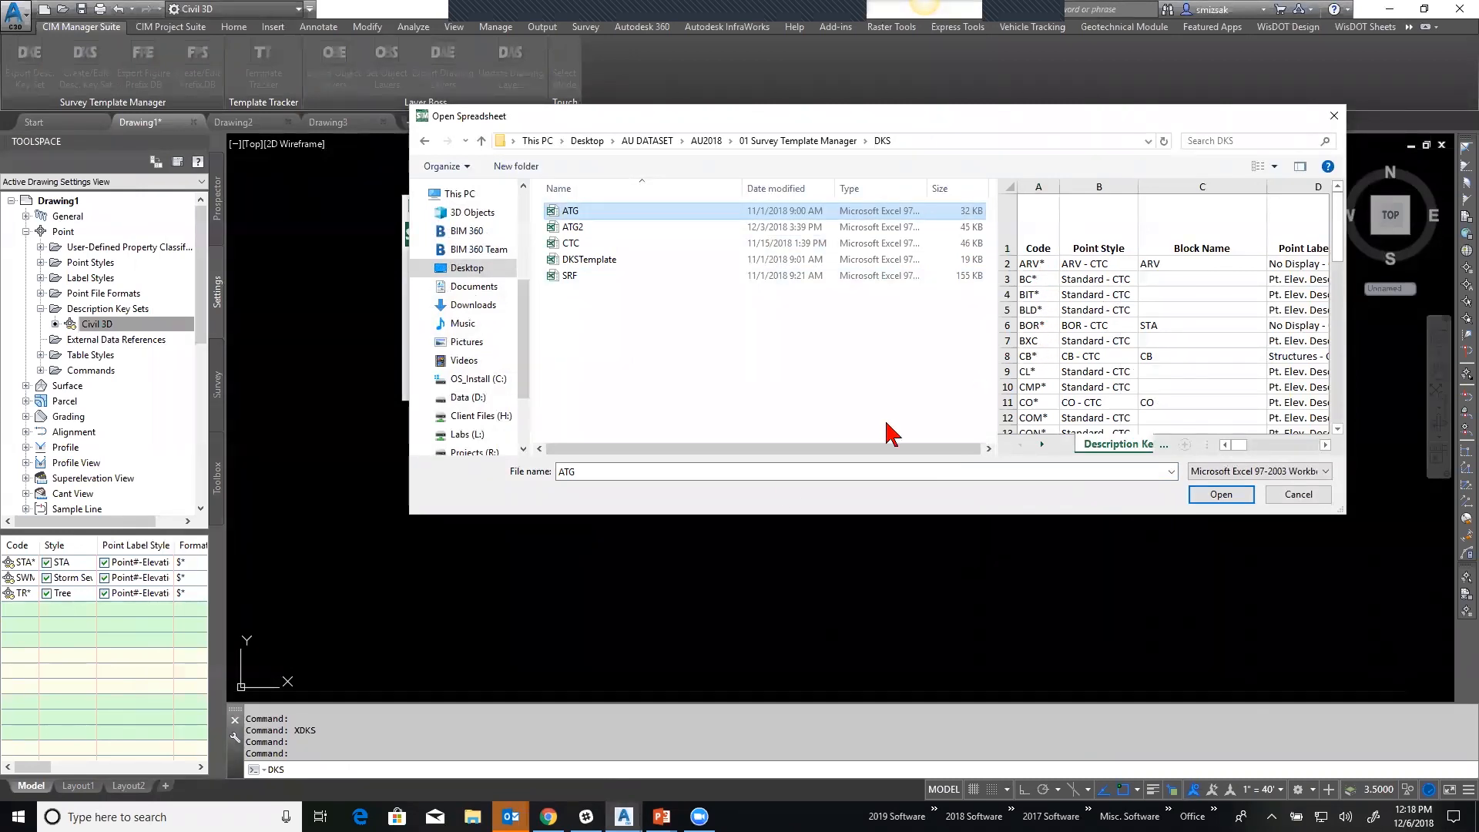
{"action": "left_click", "coordinate": [1215, 495]}
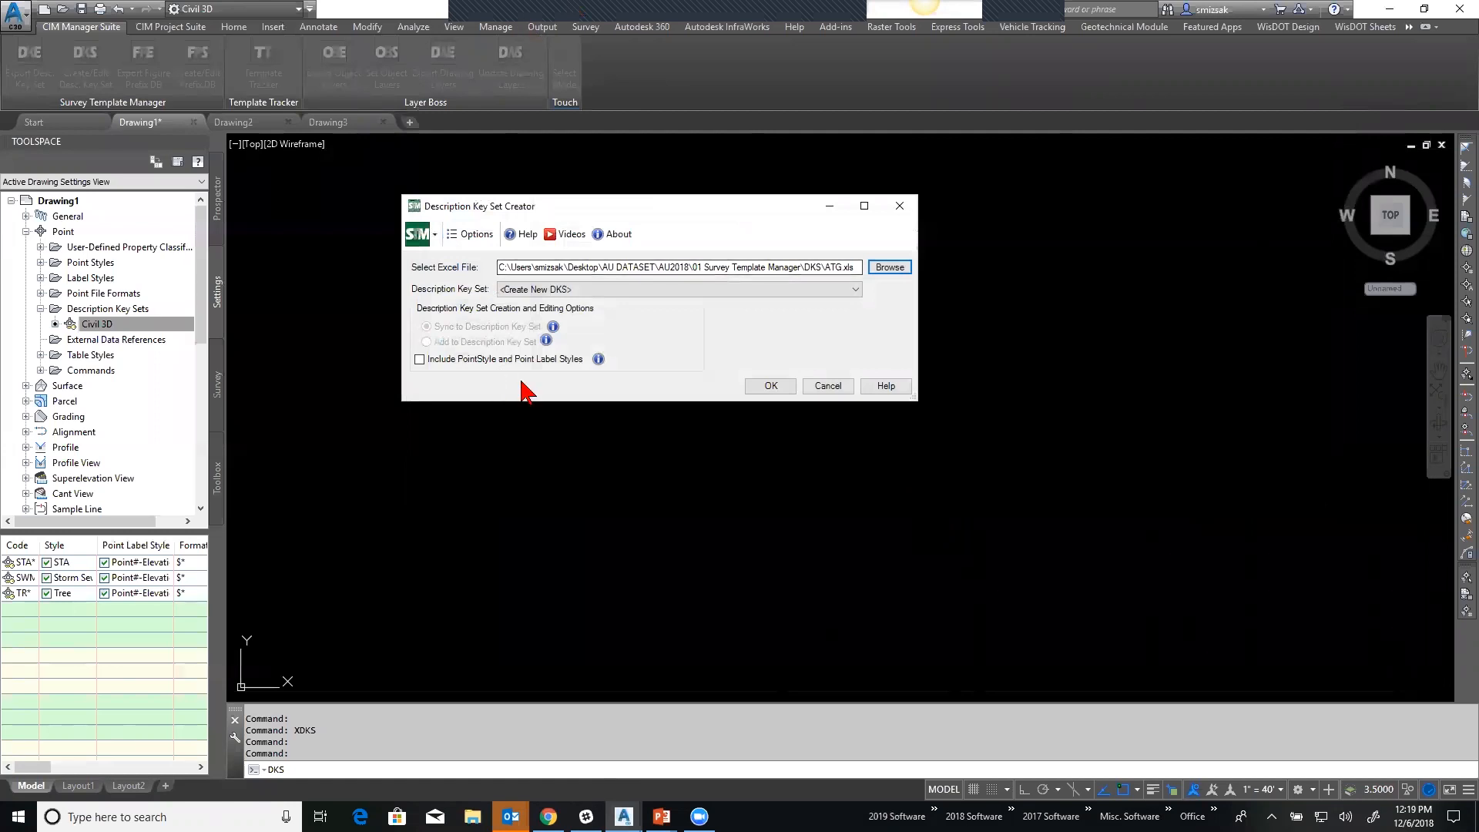
Choose Civil 3D as the key set to sync, include point styles and point label styles, and generate the report.
{"action": "left_click", "coordinate": [572, 290]}
{"action": "left_click", "coordinate": [514, 312]}
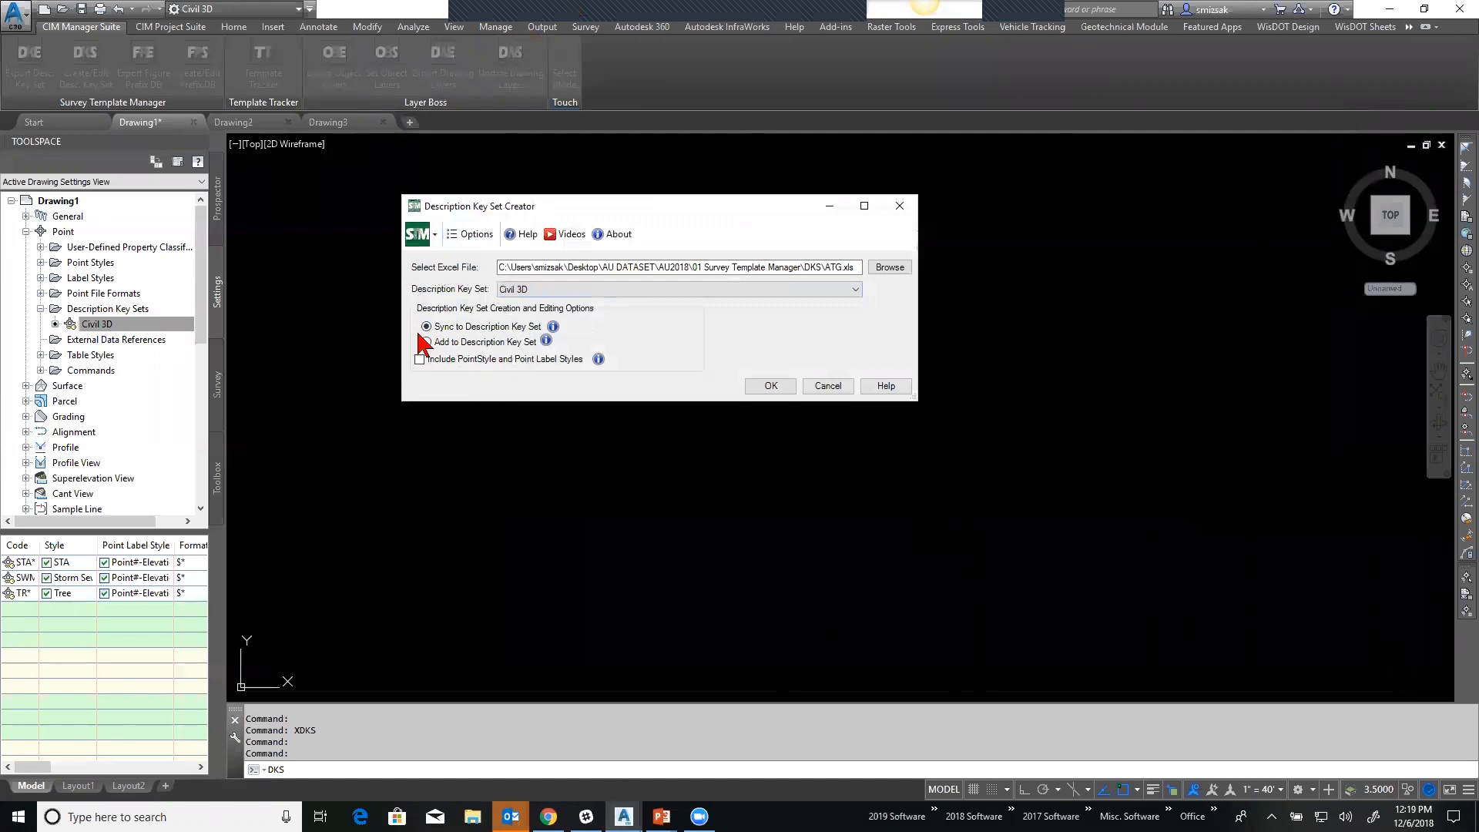
{"action": "left_click", "coordinate": [419, 359]}
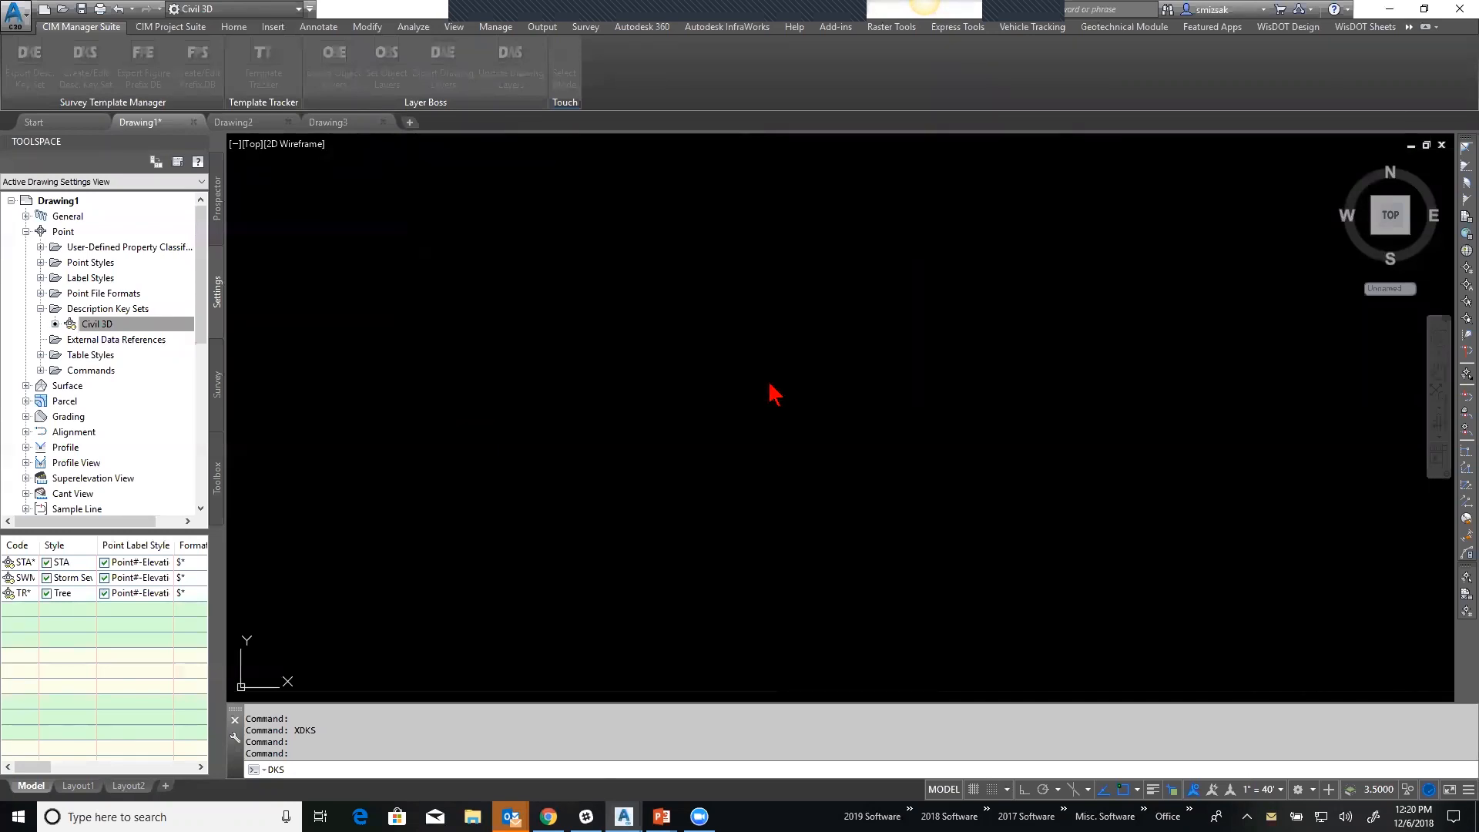
{"action": "key", "text": "Return"}
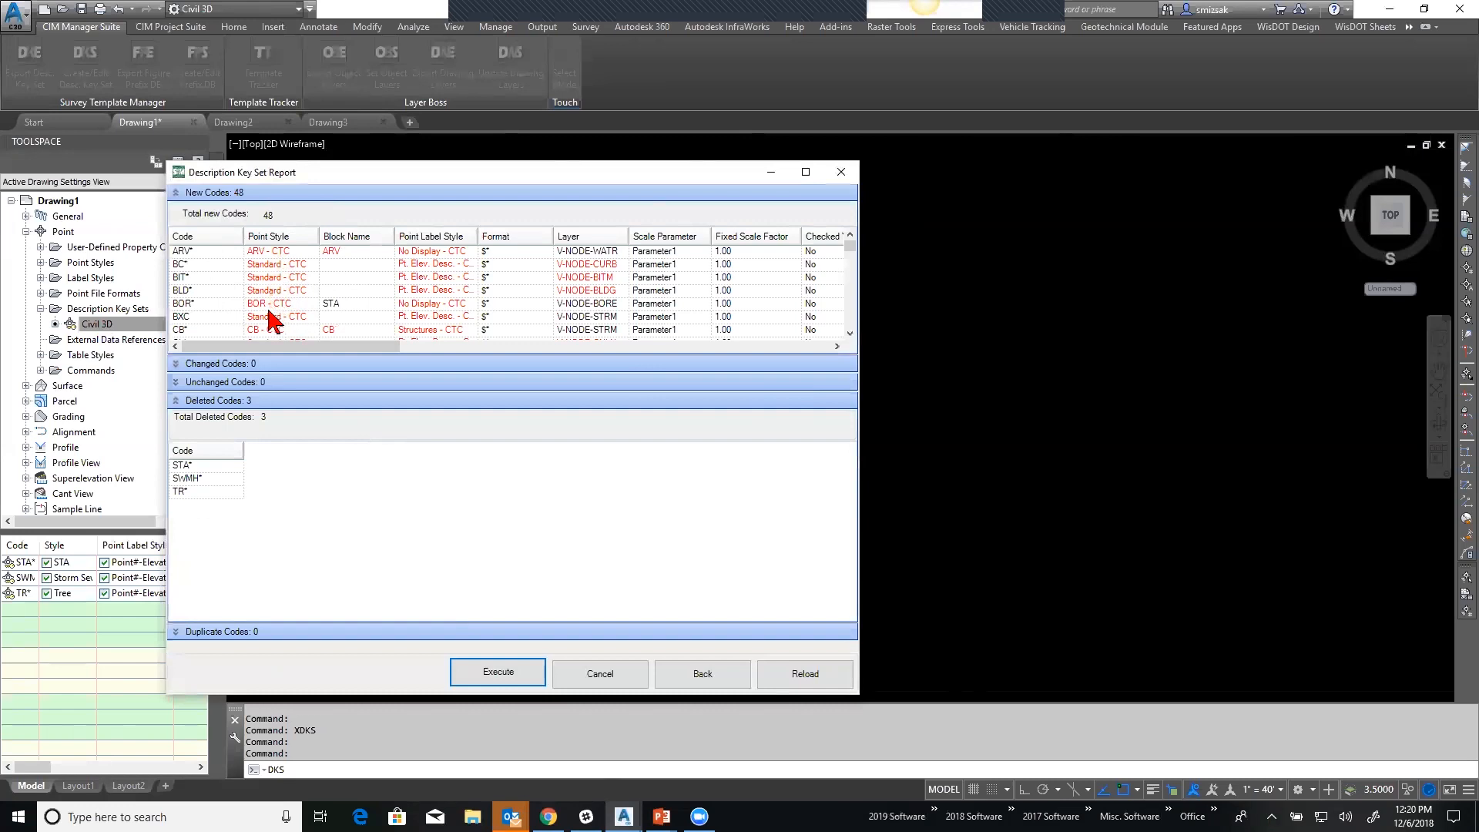
Review the new codes in the Description Key Set Report, execute the sync and confirm the modifications.
{"action": "scroll", "coordinate": [271, 308], "scroll_direction": "down", "scroll_amount": 13}
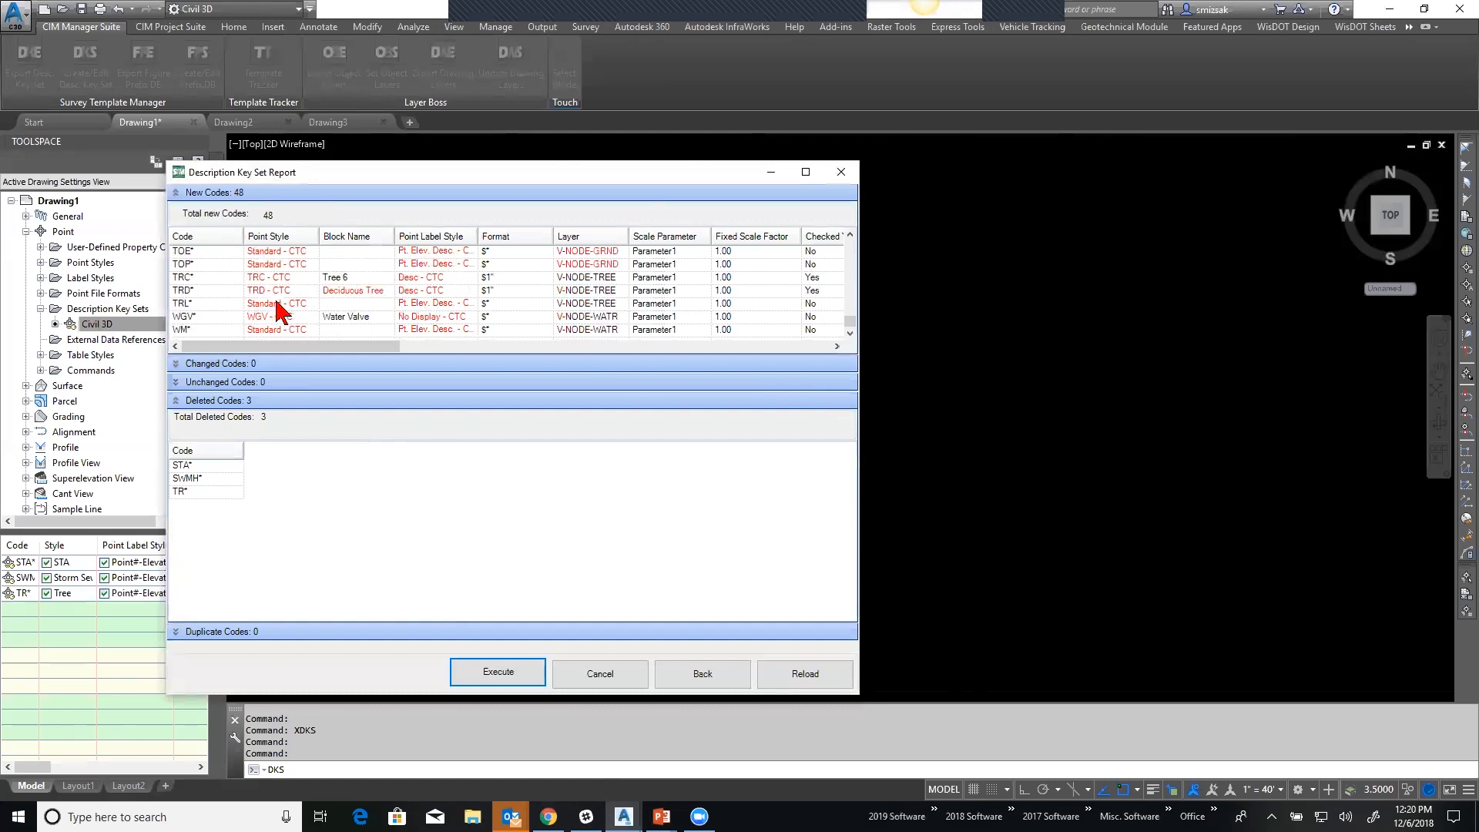
{"action": "scroll", "coordinate": [277, 309], "scroll_direction": "up", "scroll_amount": 13}
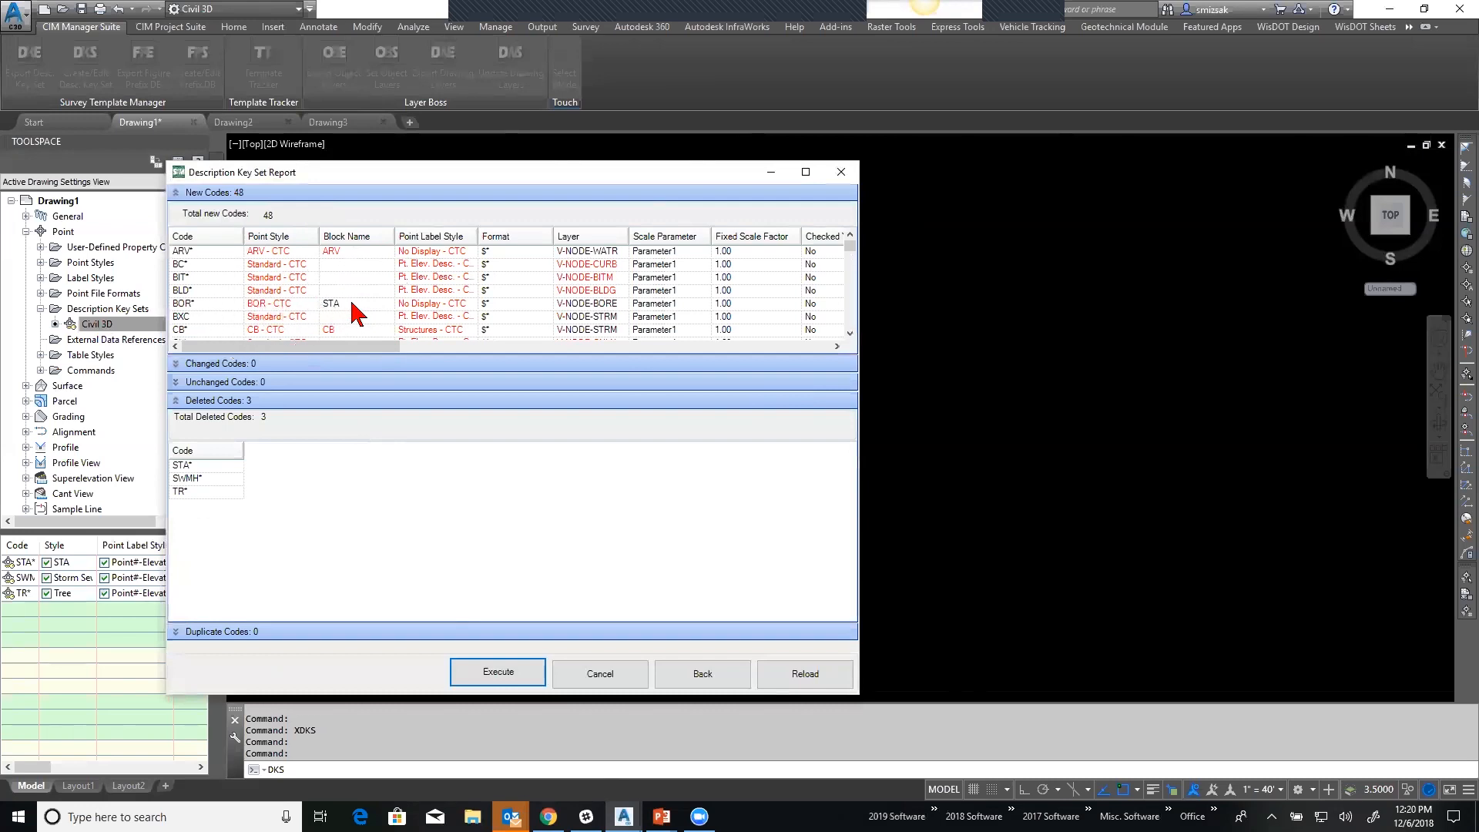
{"action": "scroll", "coordinate": [441, 283], "scroll_direction": "down", "scroll_amount": 6}
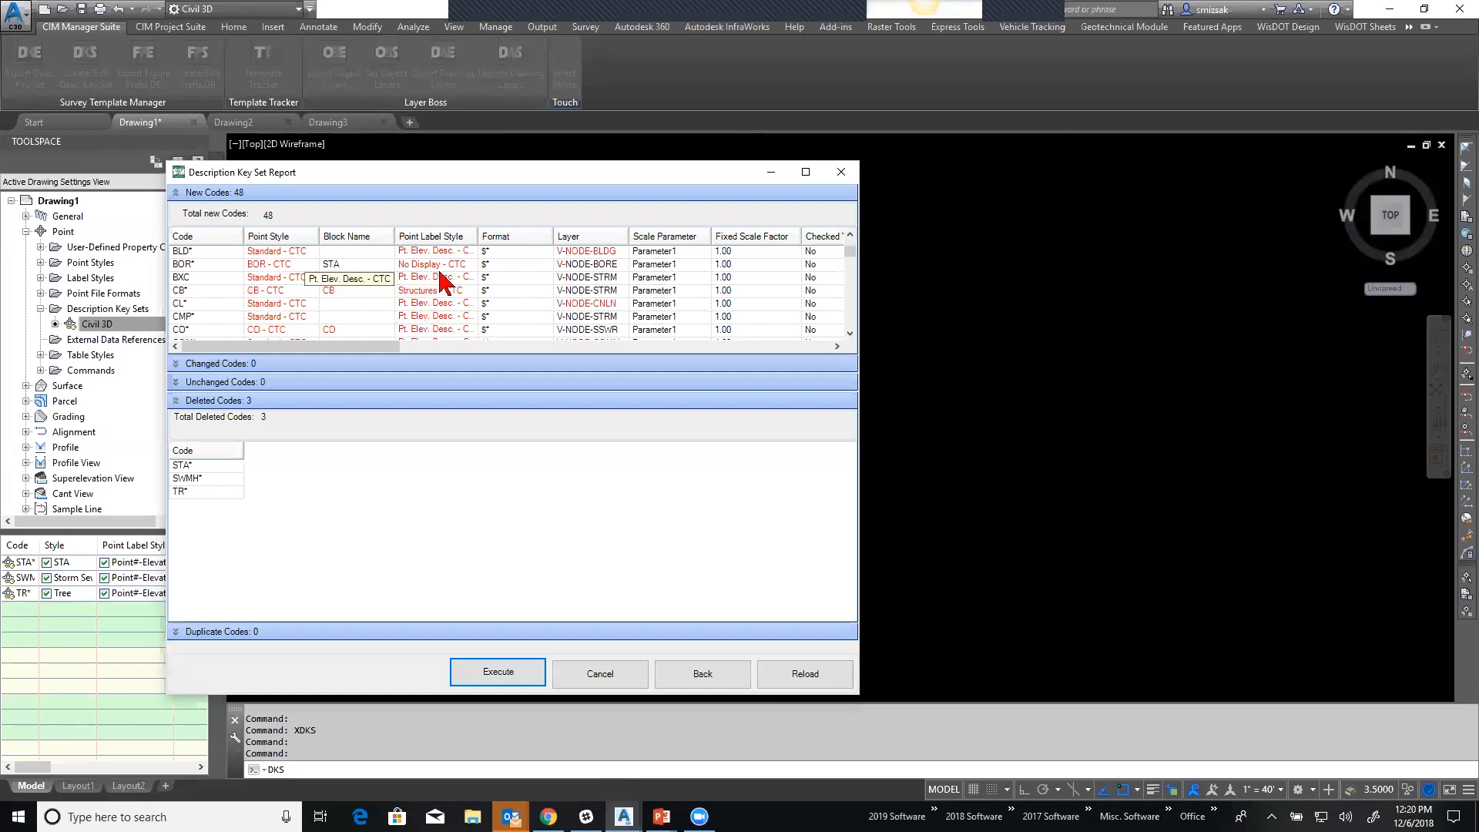
{"action": "scroll", "coordinate": [440, 283], "scroll_direction": "up", "scroll_amount": 6}
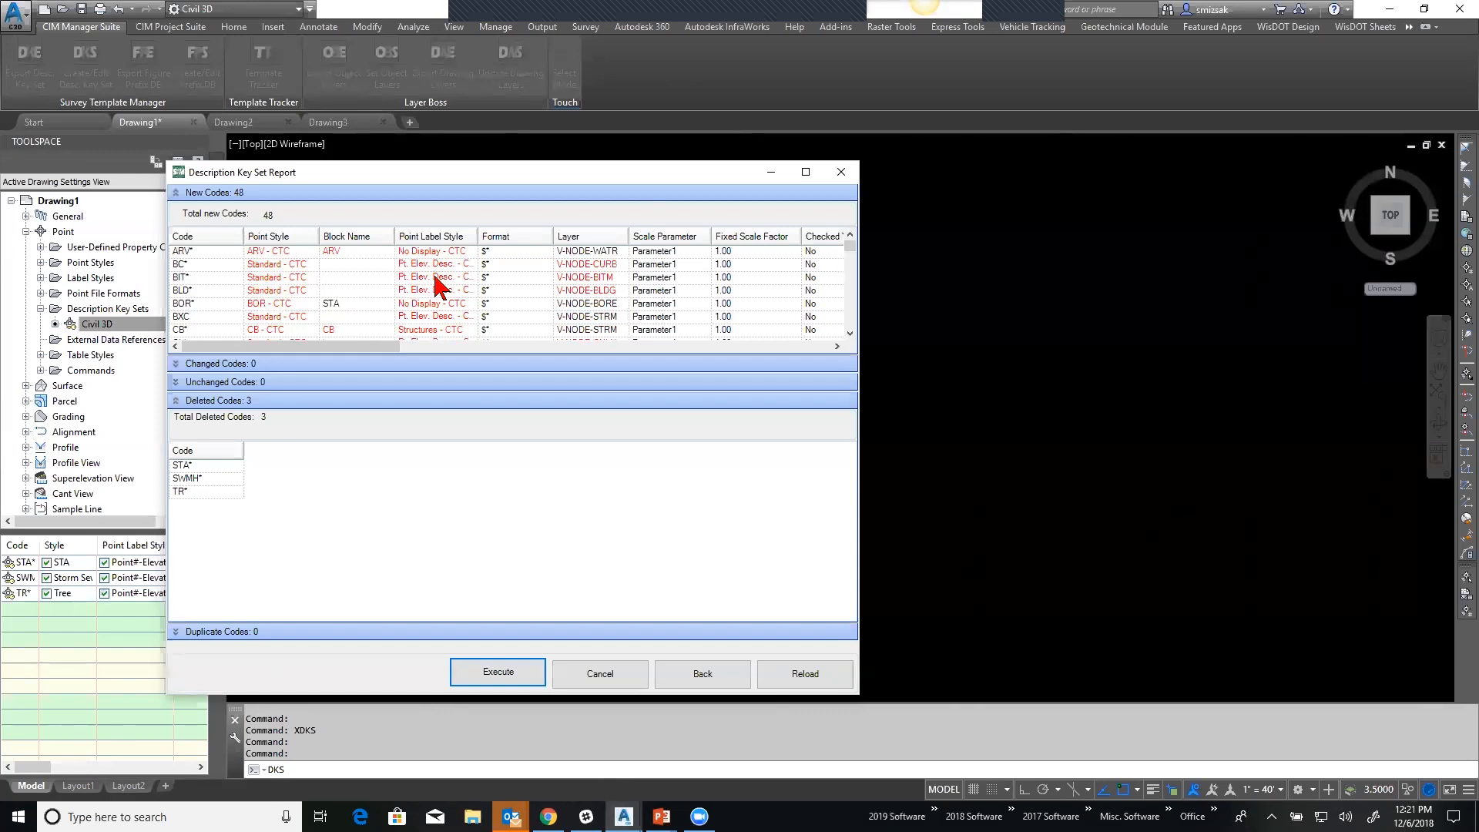
{"action": "key", "text": "ctrl"}
{"action": "key", "text": "ctrl"}
{"action": "left_click", "coordinate": [501, 671]}
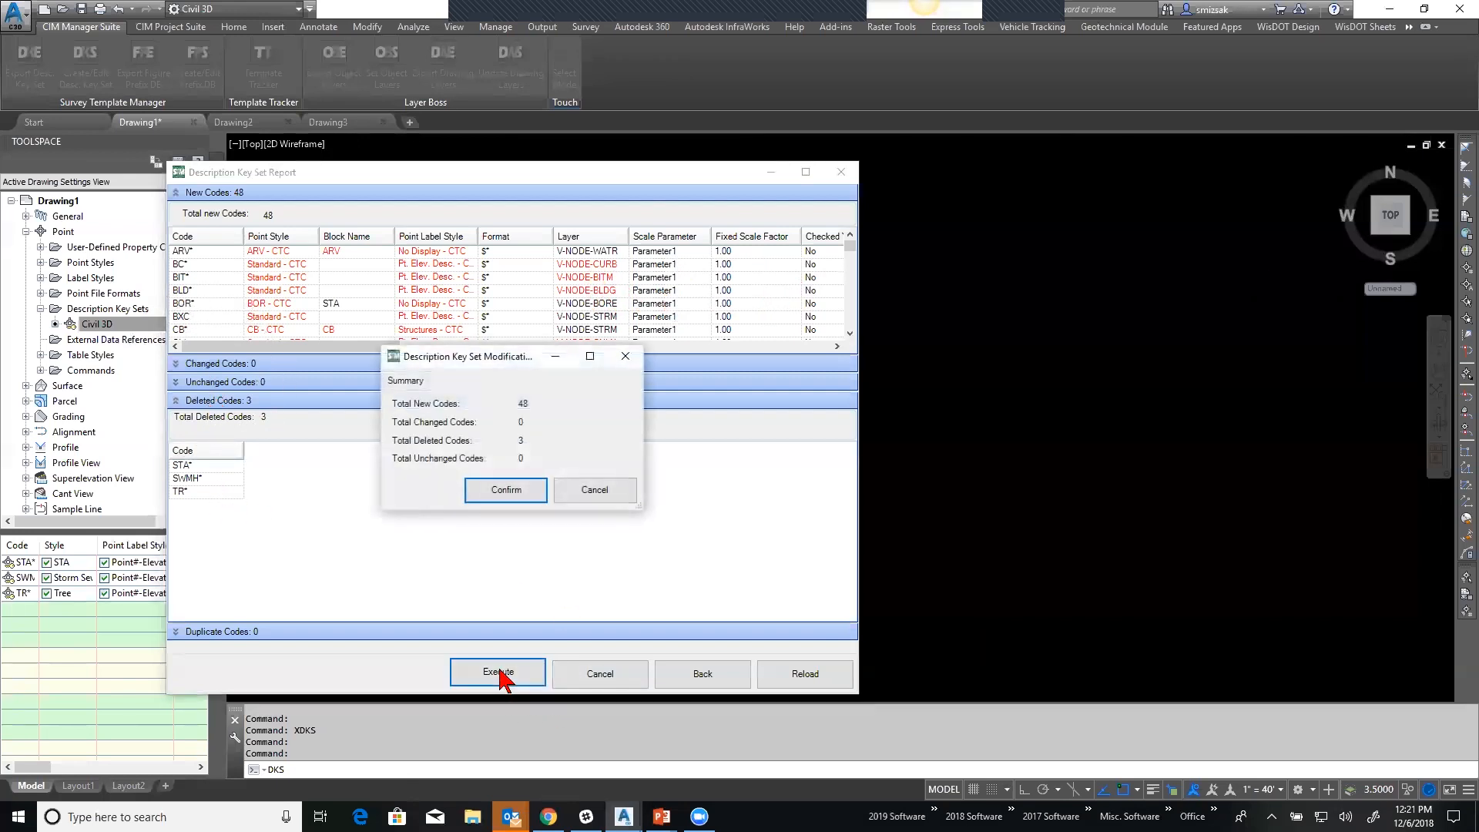
{"action": "left_click", "coordinate": [508, 493]}
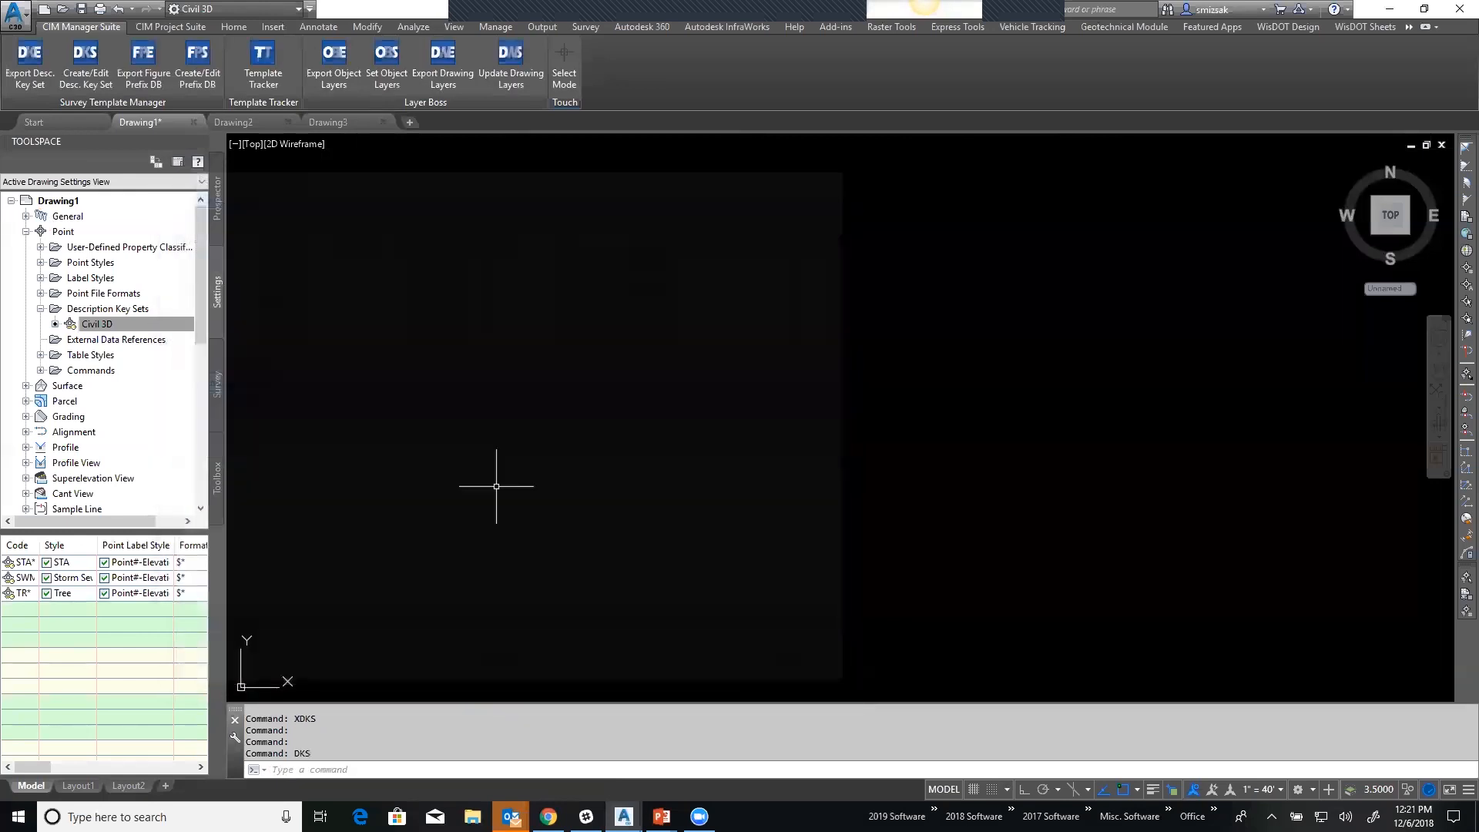
Reopen the Civil 3D description key set's keys to check the synced codes, and close the editor.
{"action": "right_click", "coordinate": [103, 331]}
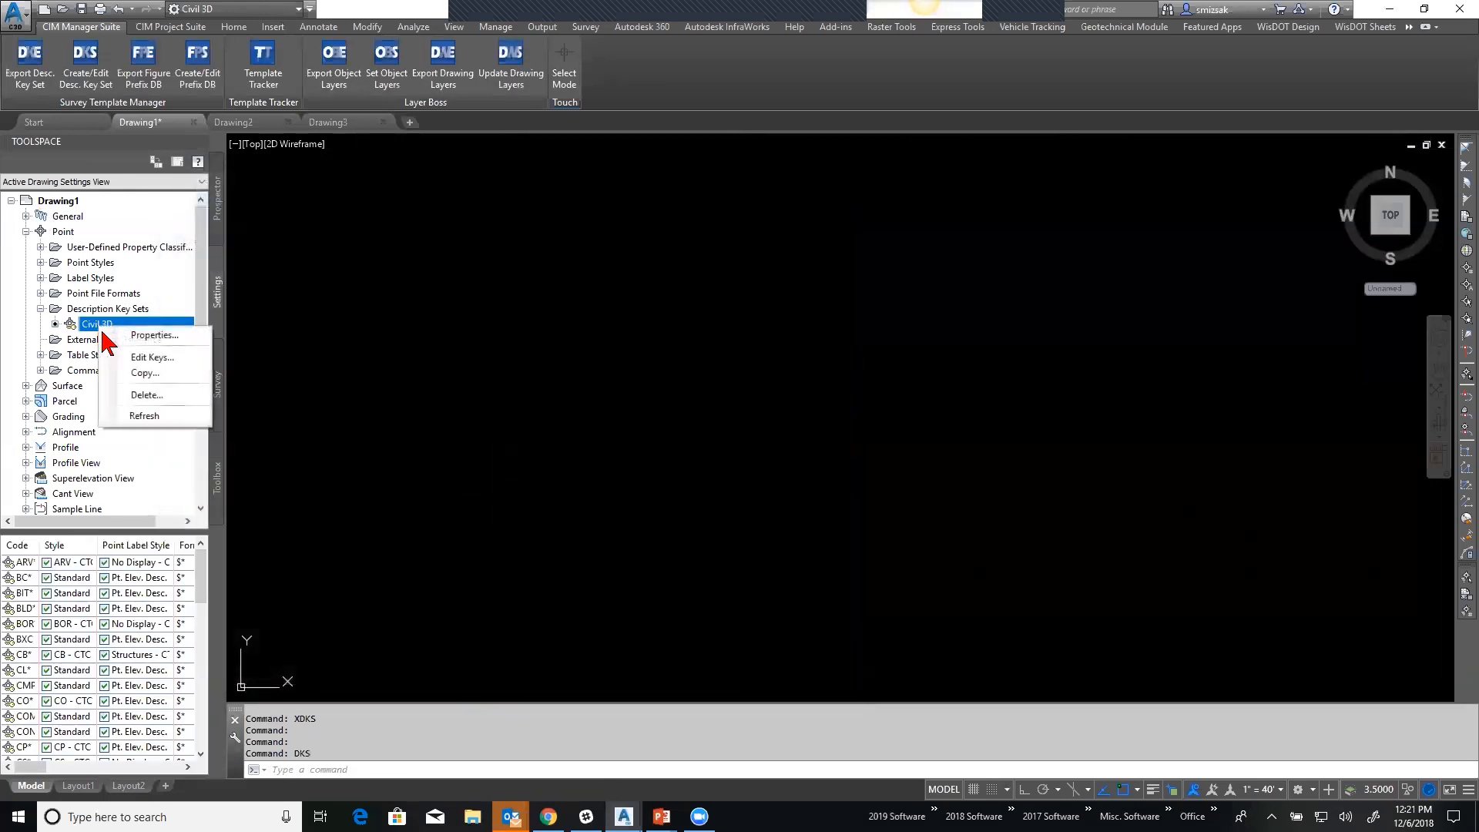
{"action": "left_click", "coordinate": [146, 357]}
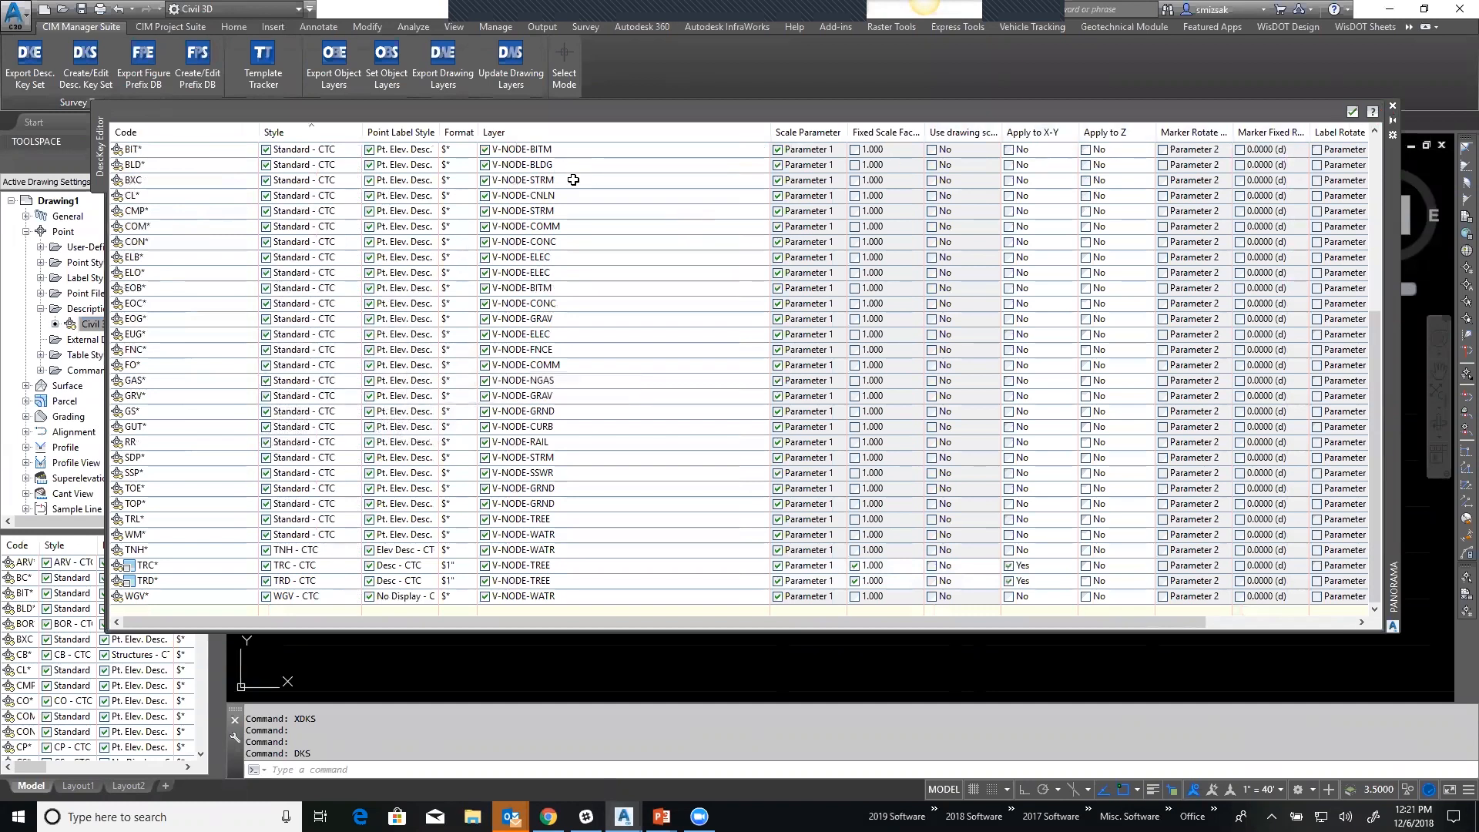
{"action": "left_click", "coordinate": [1392, 106]}
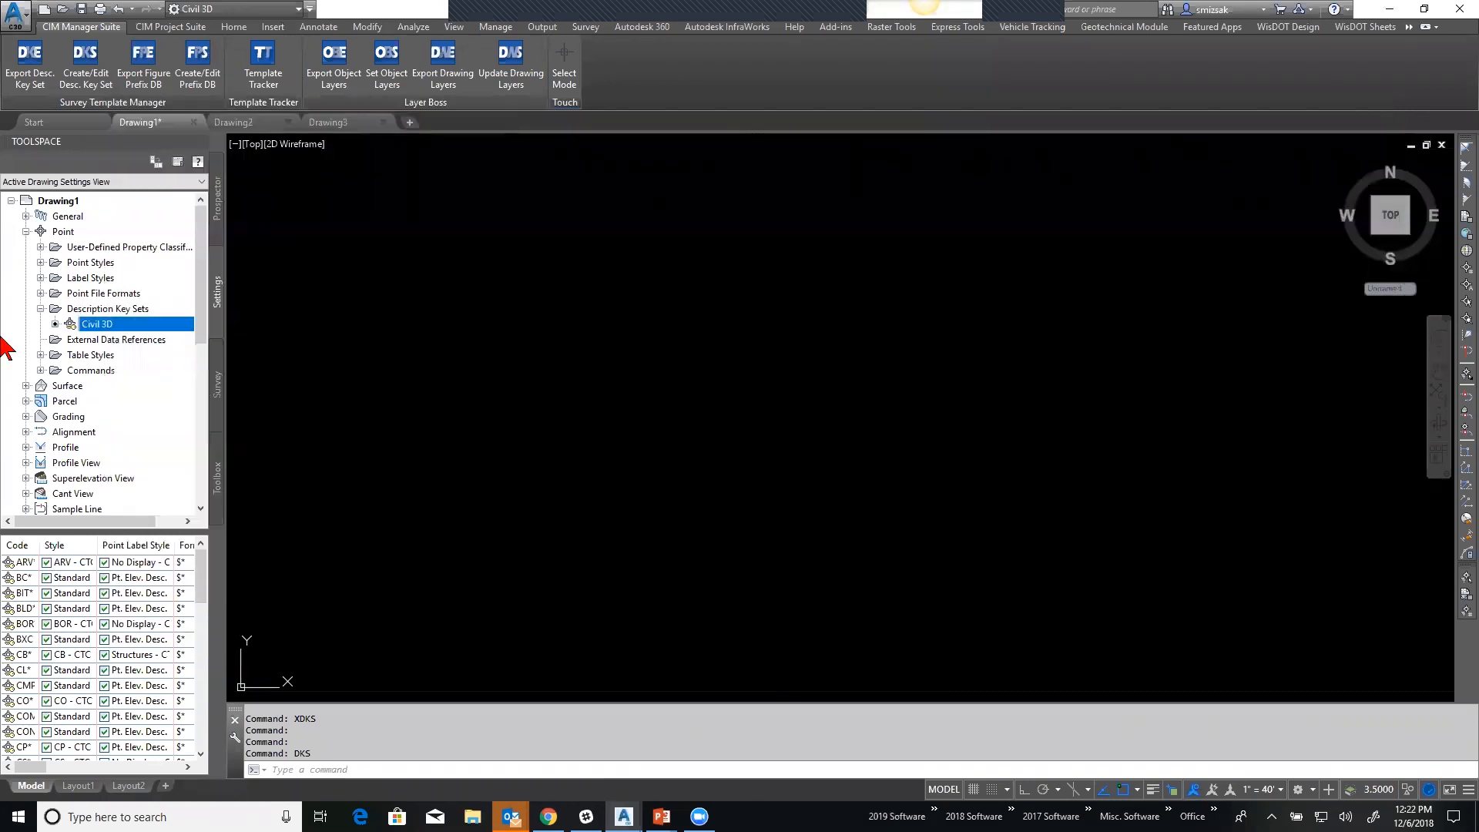
Expand the point styles and open the BOR - CTC style to inspect its marker settings.
{"action": "left_click", "coordinate": [40, 263]}
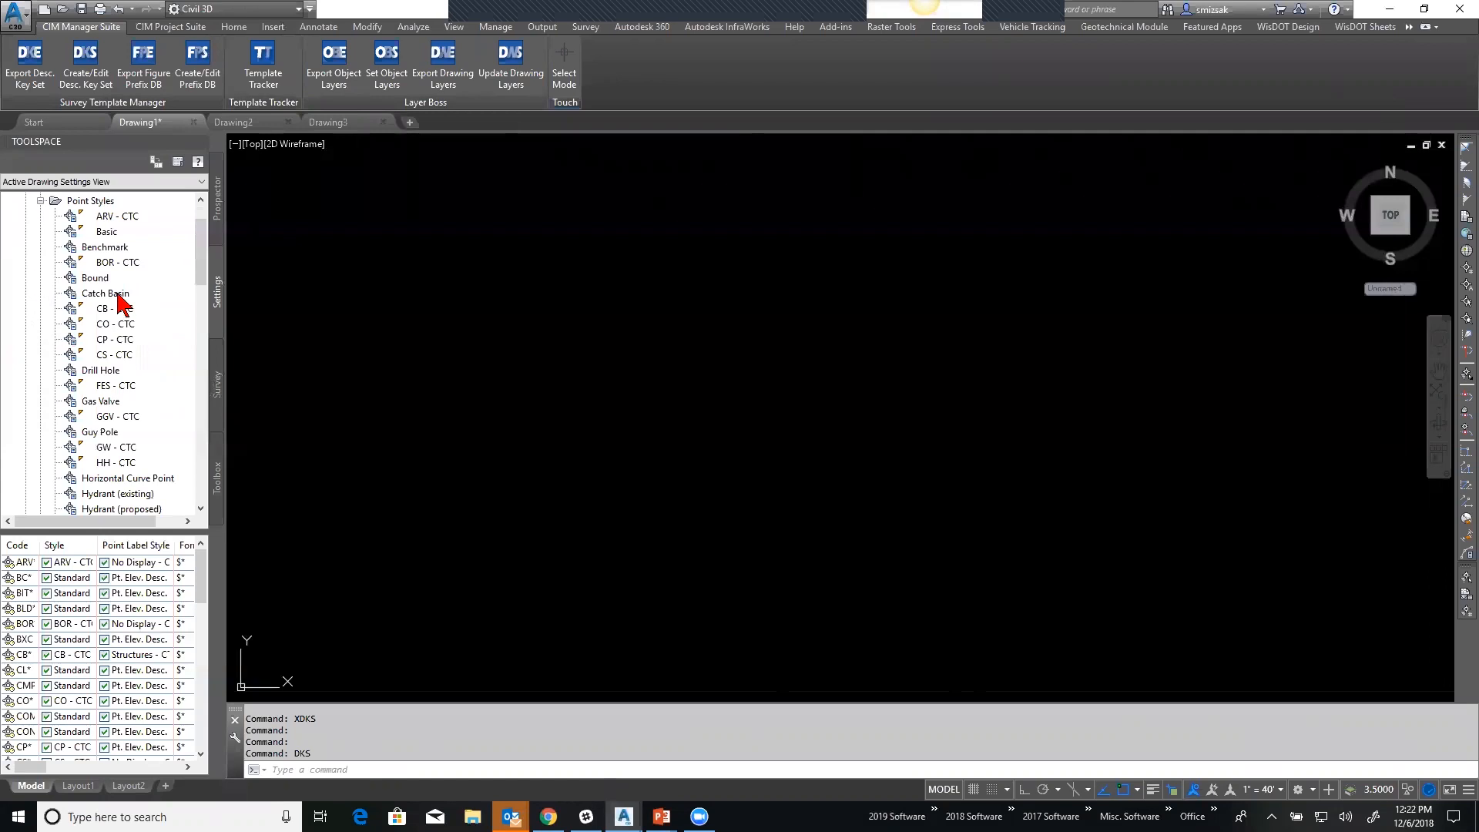
{"action": "left_click", "coordinate": [103, 263]}
{"action": "right_click", "coordinate": [103, 265]}
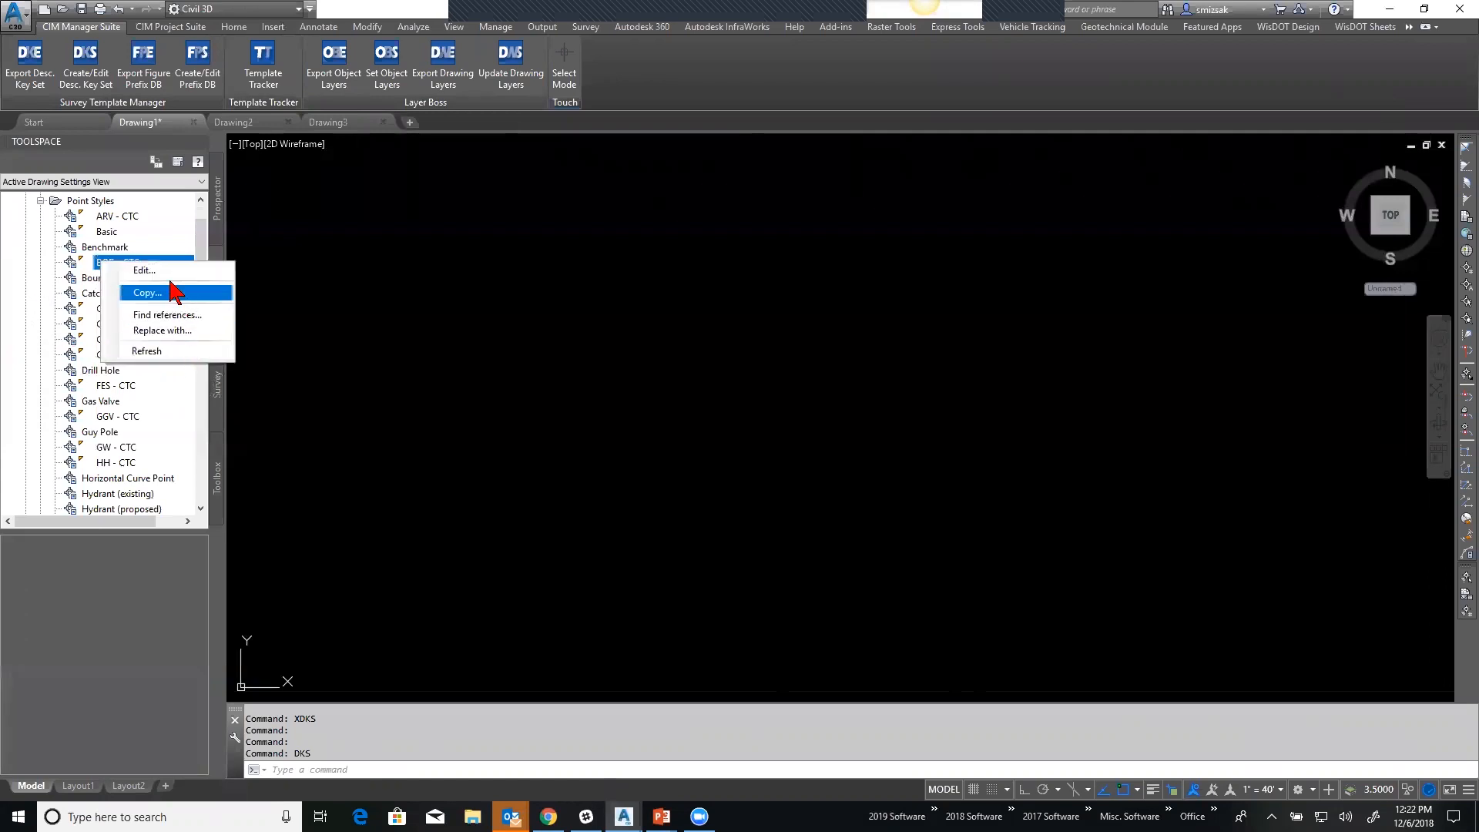
{"action": "left_click", "coordinate": [150, 270]}
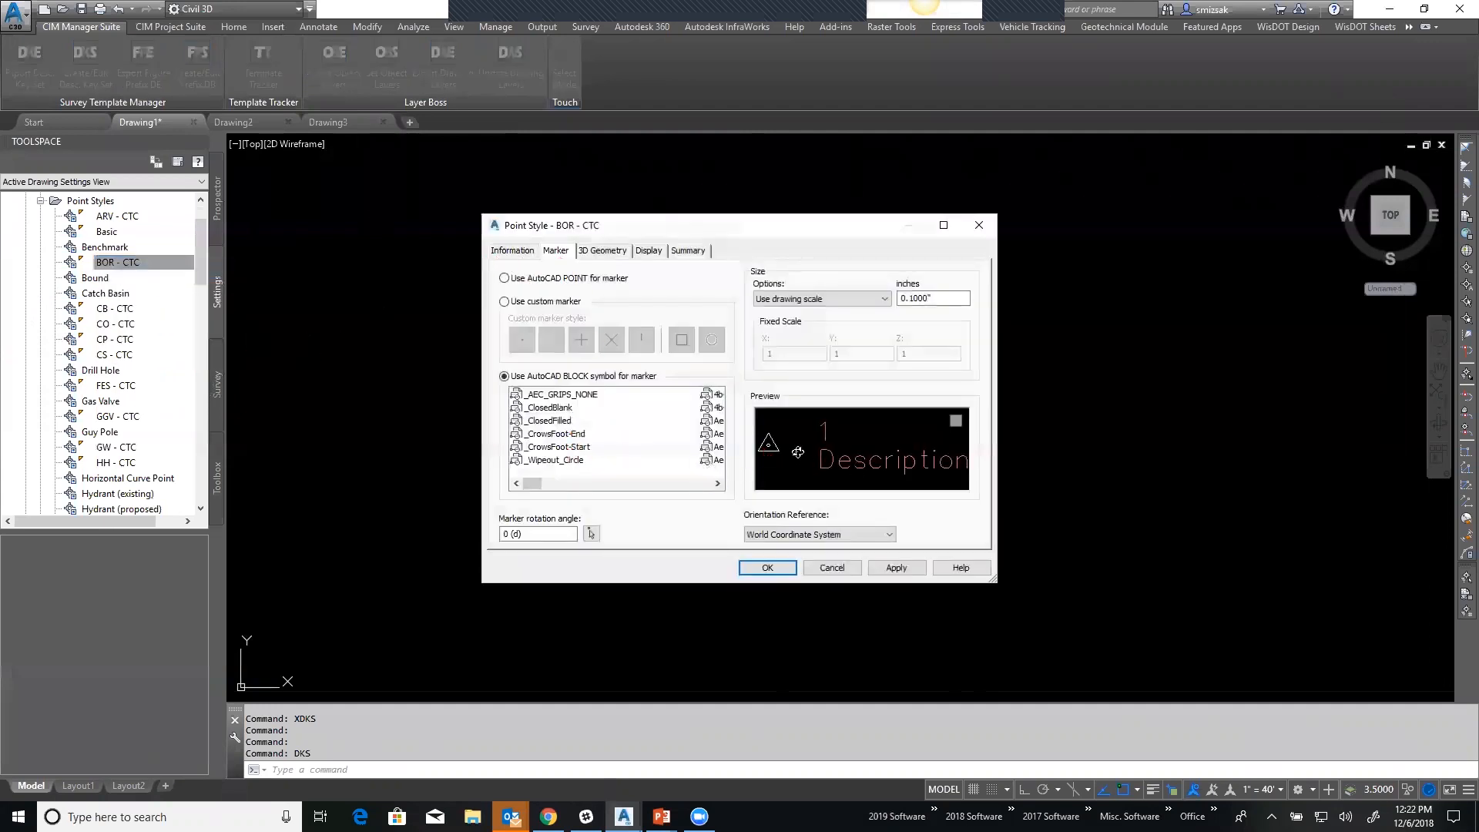
Close the BOR - CTC point style, inspect the marker settings of the CB - CTC style, and cancel out without changes.
{"action": "left_click", "coordinate": [832, 567]}
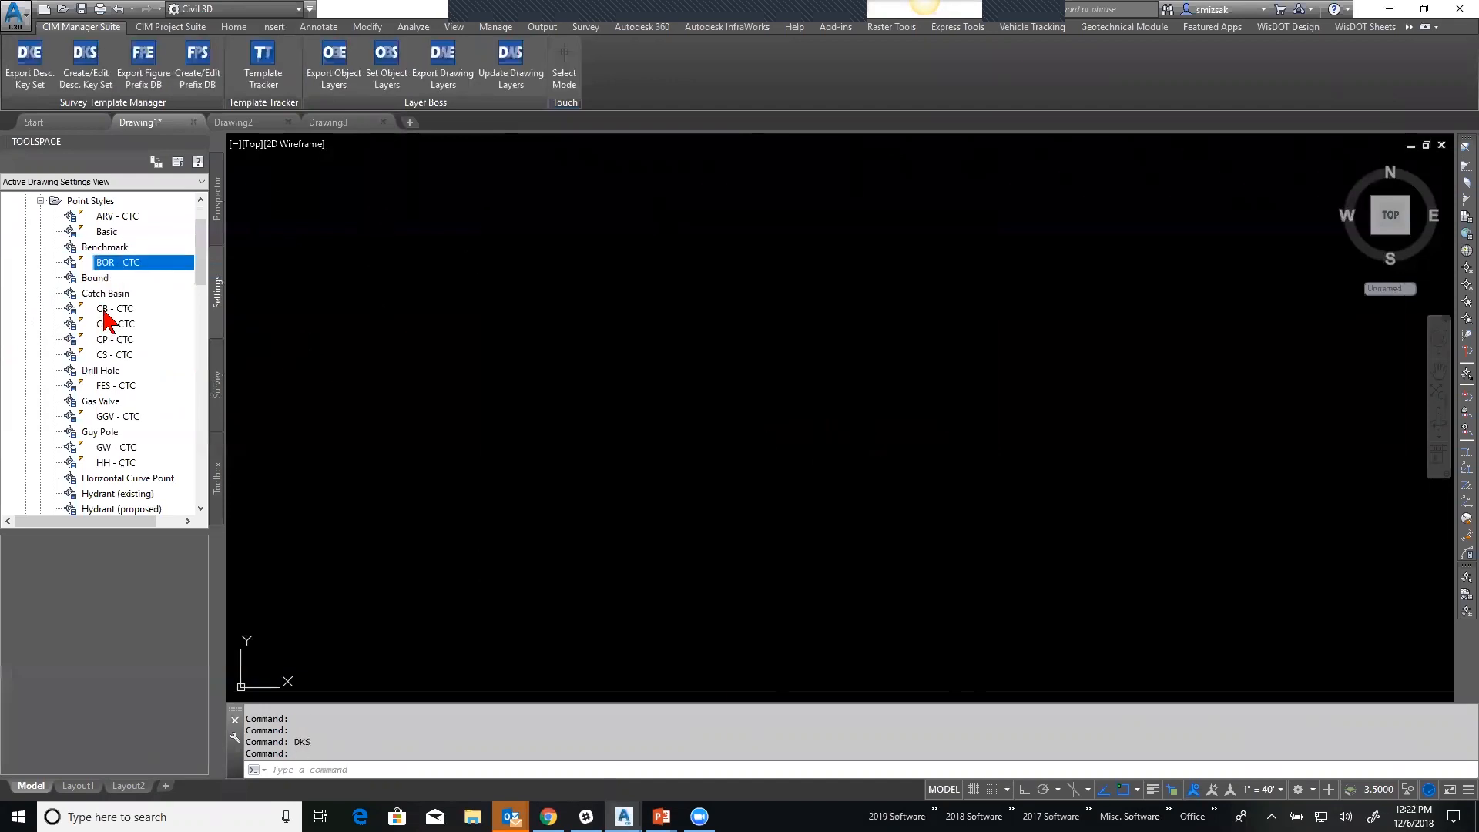
{"action": "right_click", "coordinate": [105, 311]}
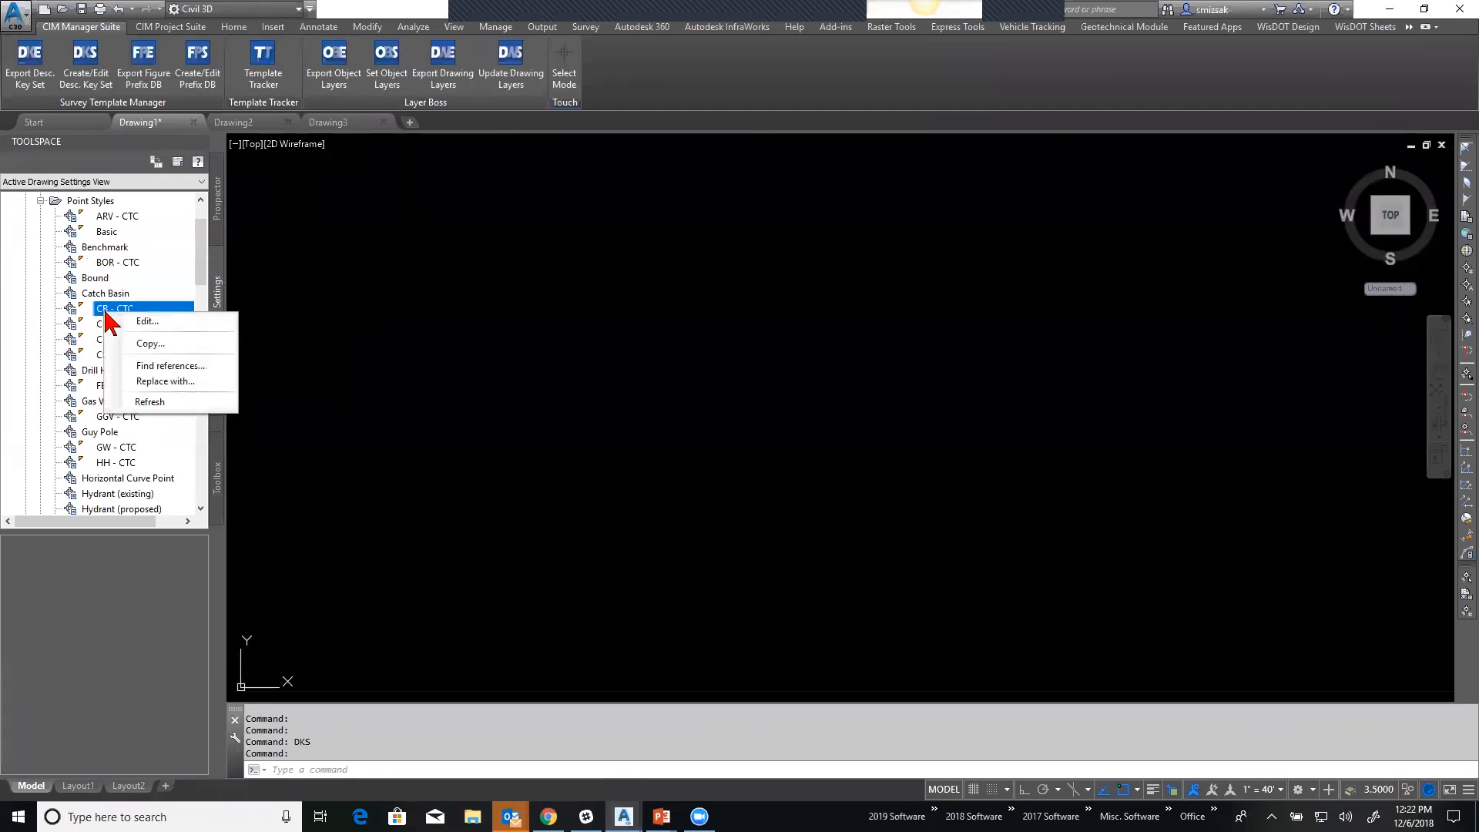
{"action": "left_click", "coordinate": [148, 321]}
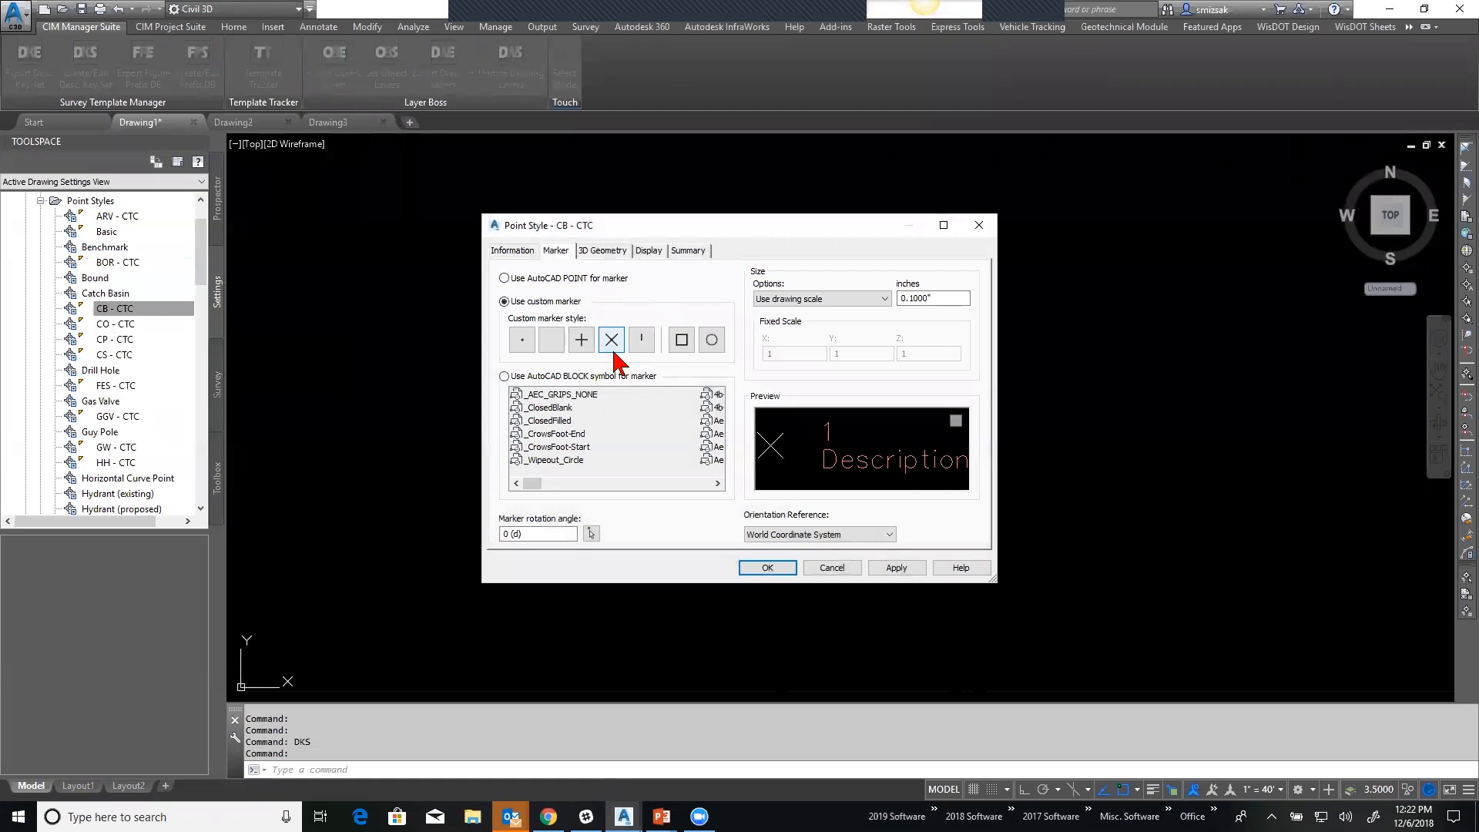
{"action": "left_click", "coordinate": [832, 568]}
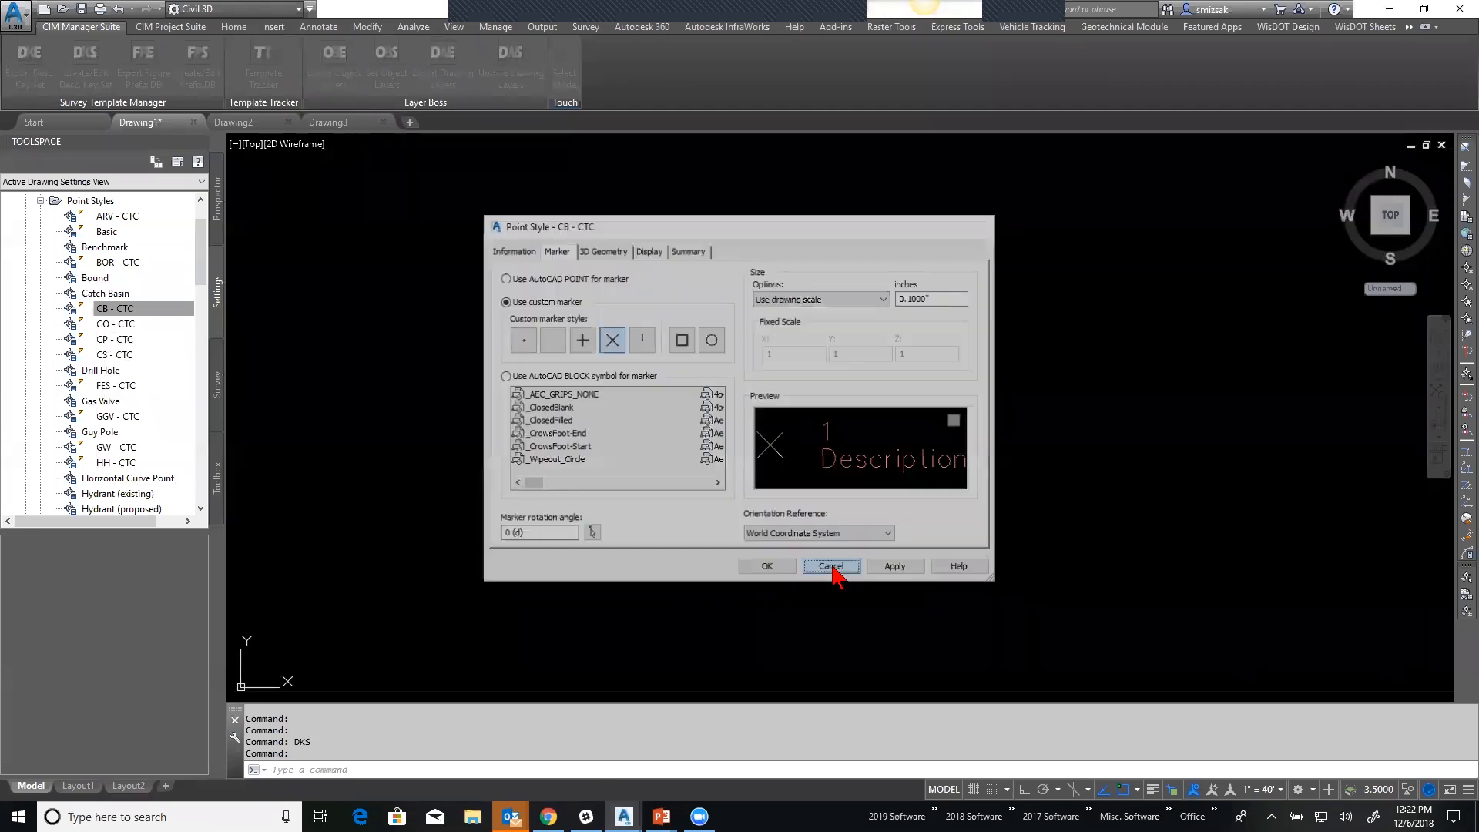
Extract a Figure Prefix Database Excel template and save it to the Desktop as Demo1208FPD.
{"action": "left_click", "coordinate": [51, 87]}
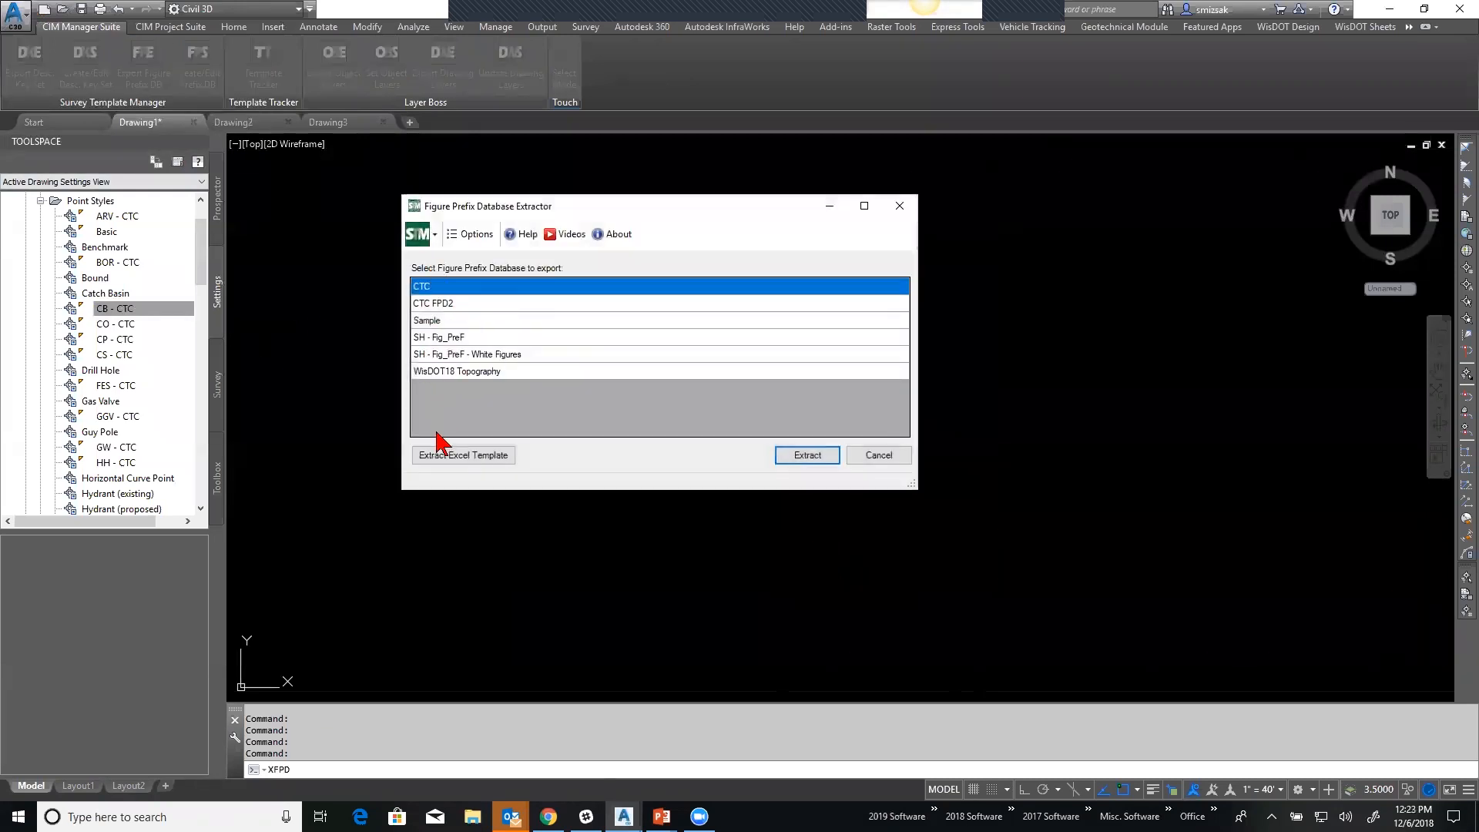
{"action": "left_click", "coordinate": [456, 459]}
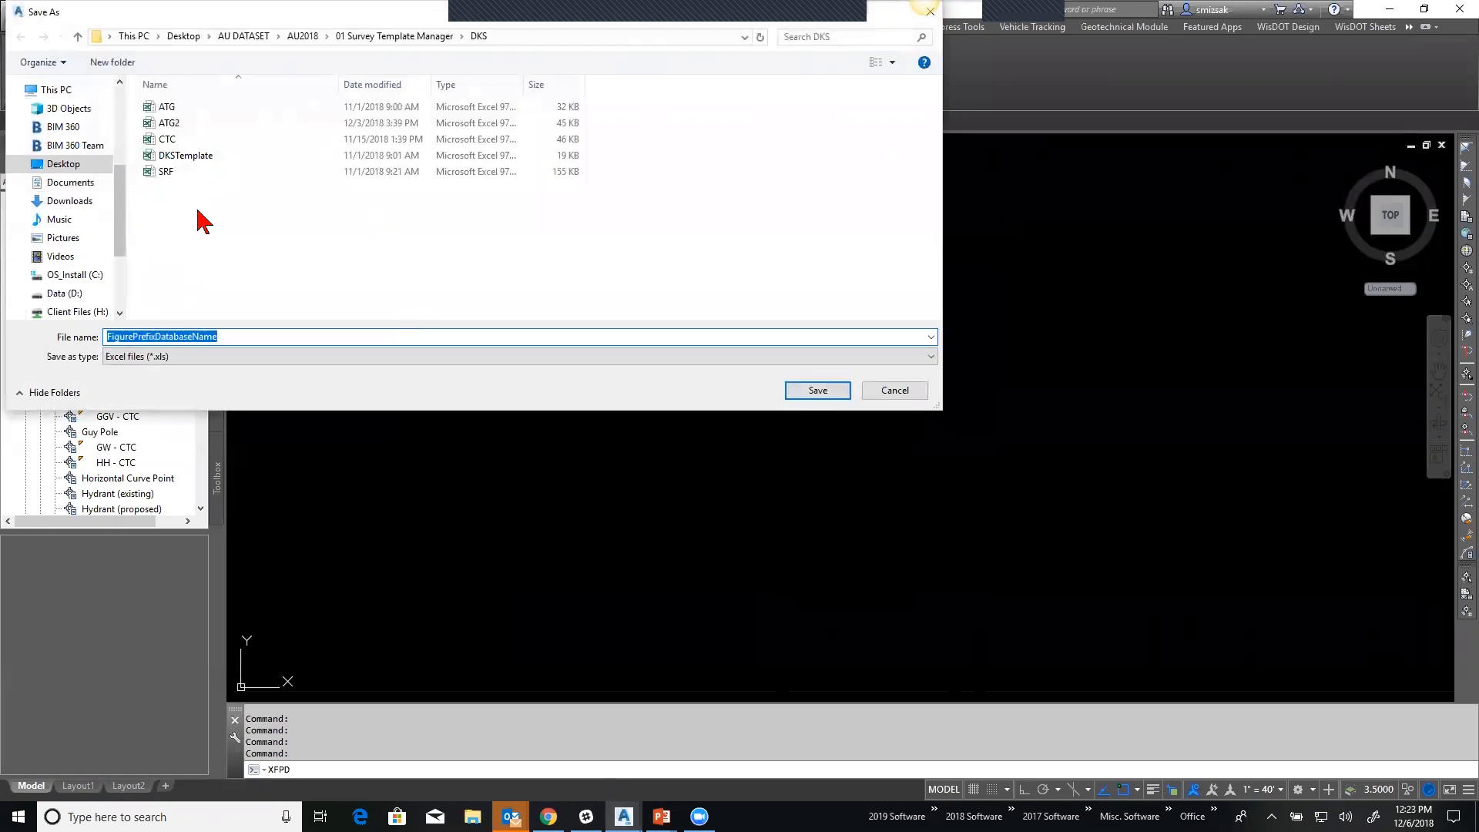
{"action": "scroll", "coordinate": [66, 108], "scroll_direction": "up", "scroll_amount": 4}
{"action": "left_click", "coordinate": [65, 114]}
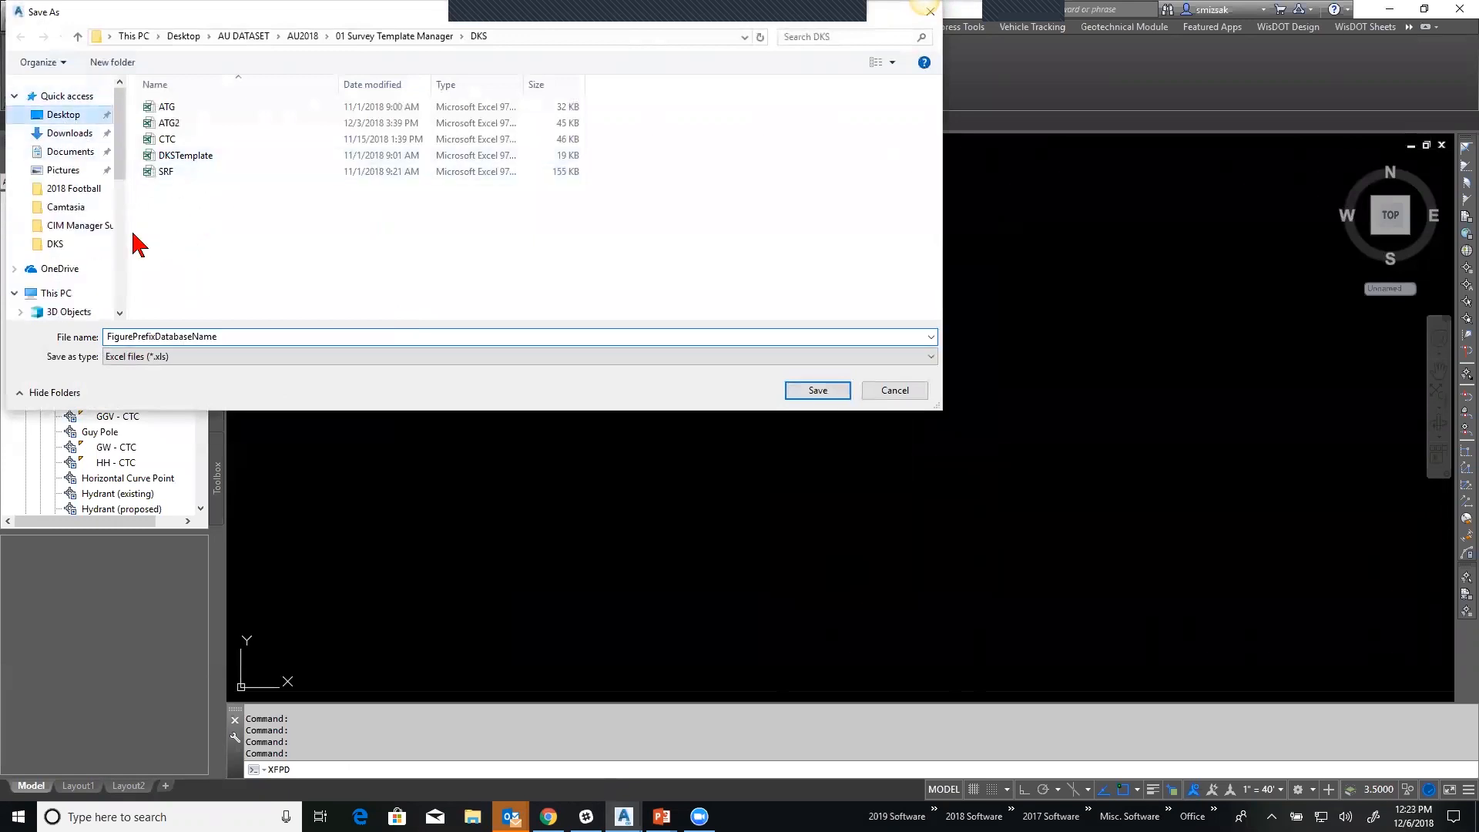
{"action": "type", "text": "Demo1"}
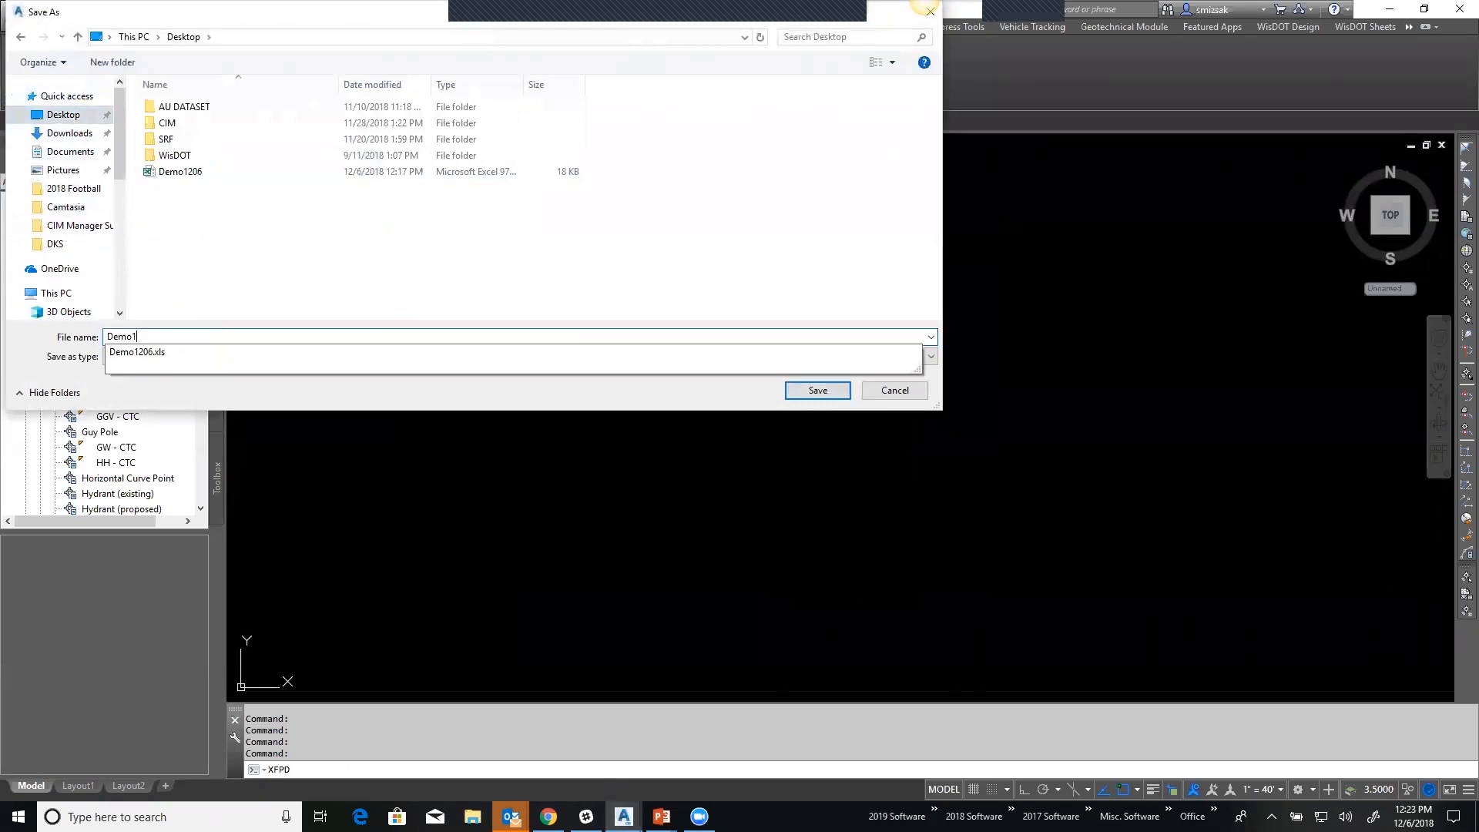
{"action": "type", "text": "208FPD"}
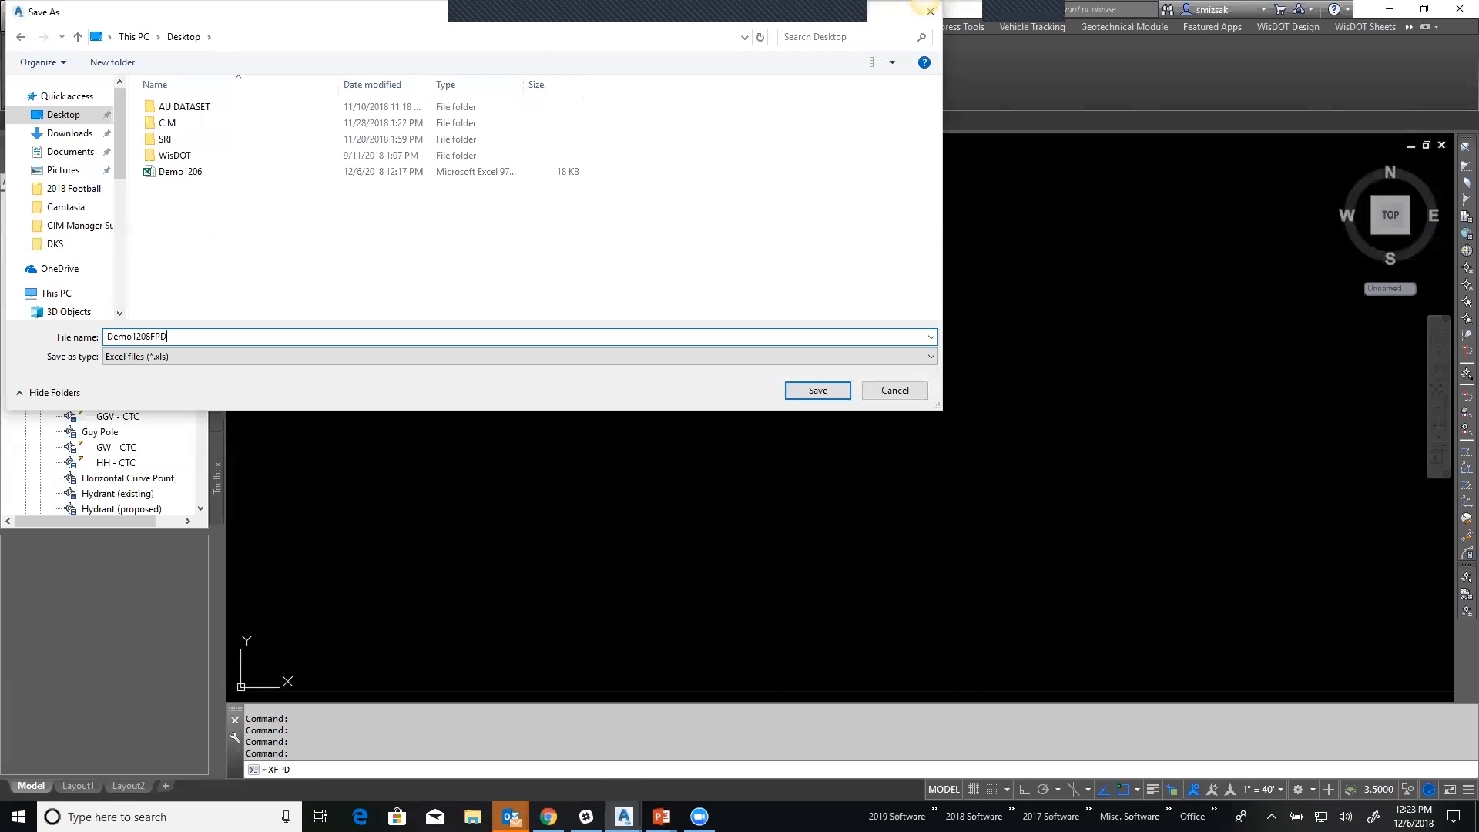
{"action": "key", "text": "Return"}
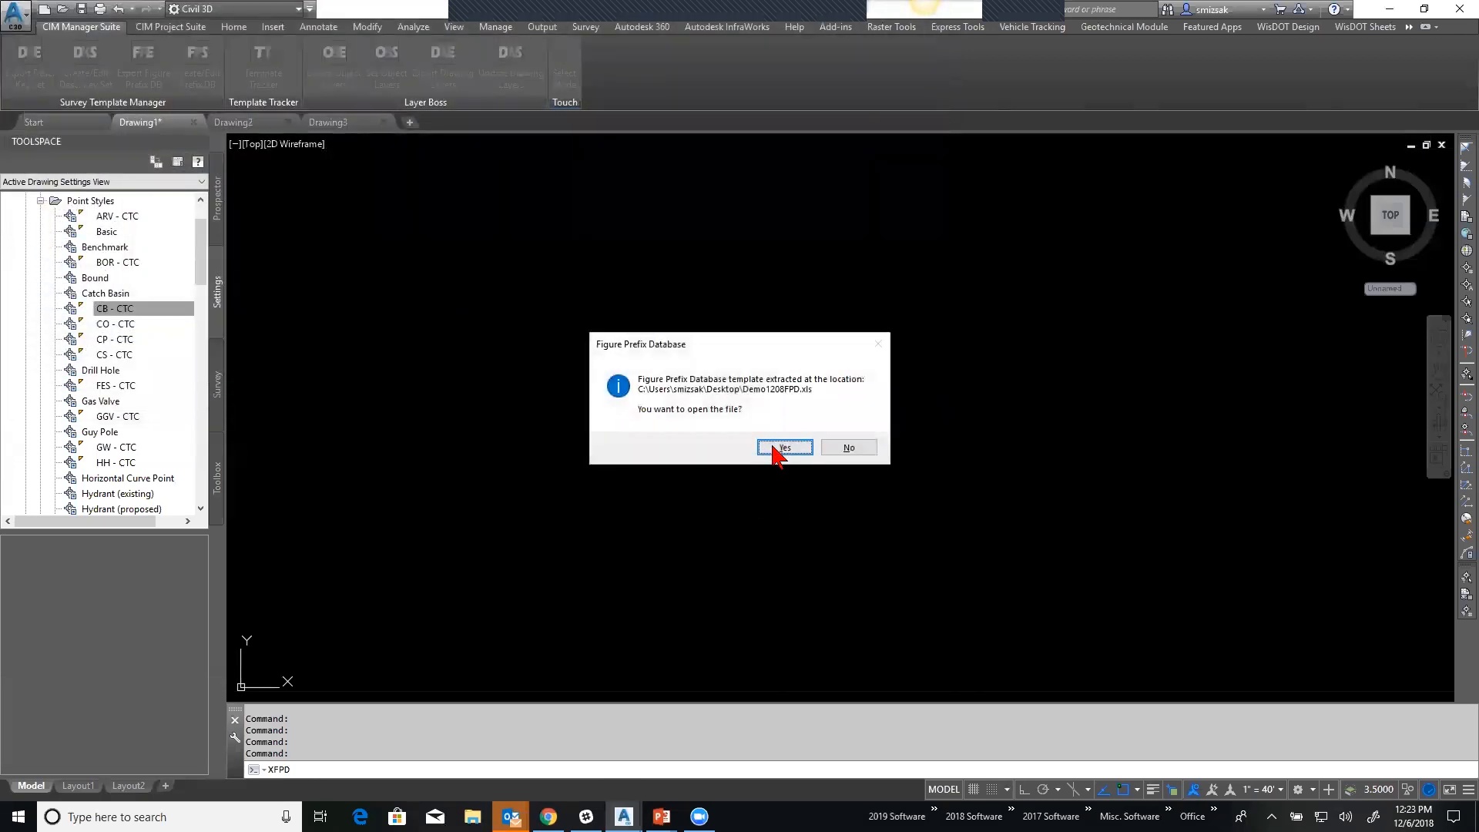
Open the extracted figure prefix template in Excel despite the format warning, review its column headings, and close the workbook.
{"action": "left_click", "coordinate": [773, 453]}
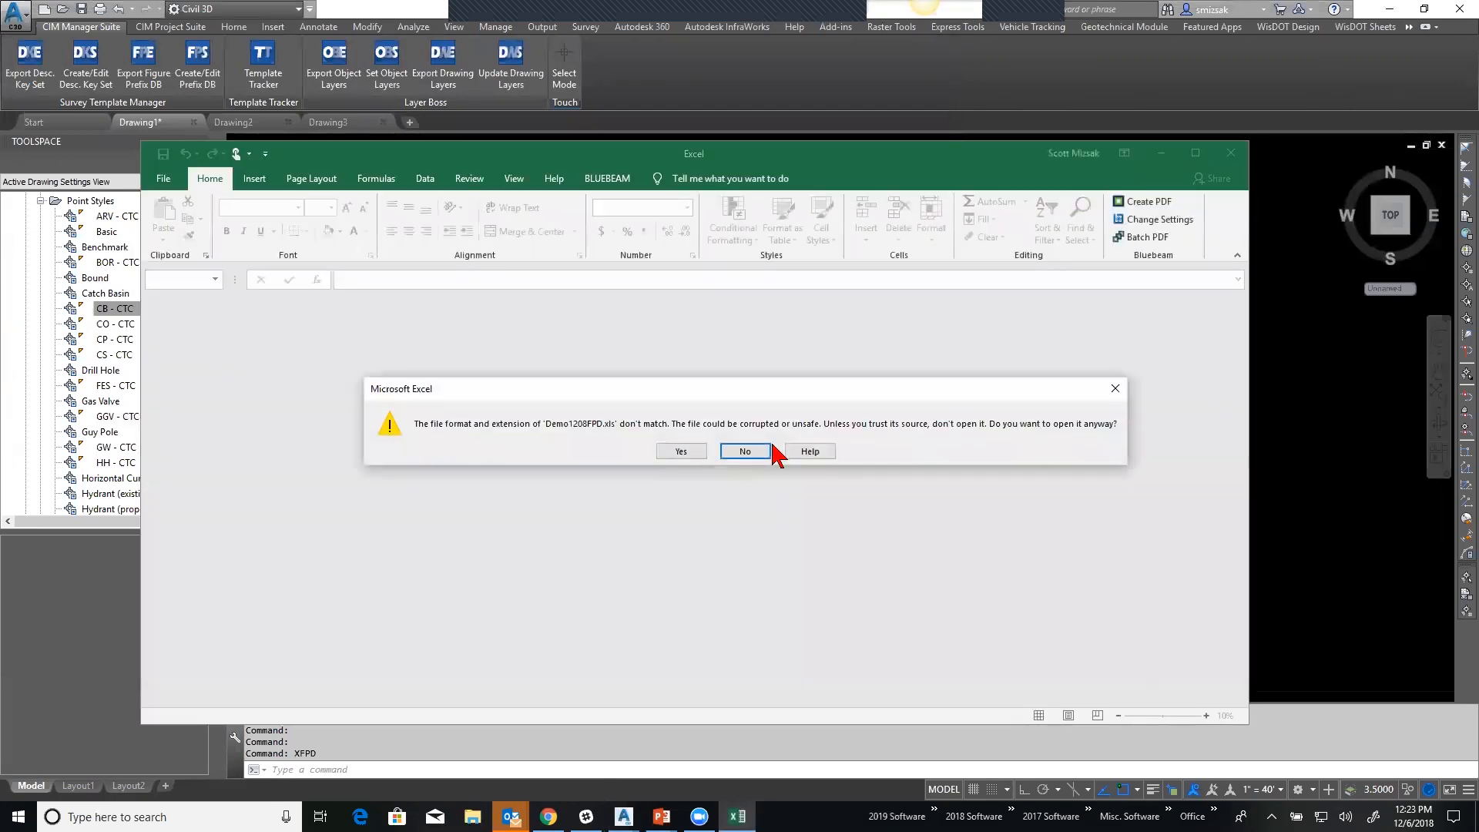
{"action": "left_click", "coordinate": [682, 452]}
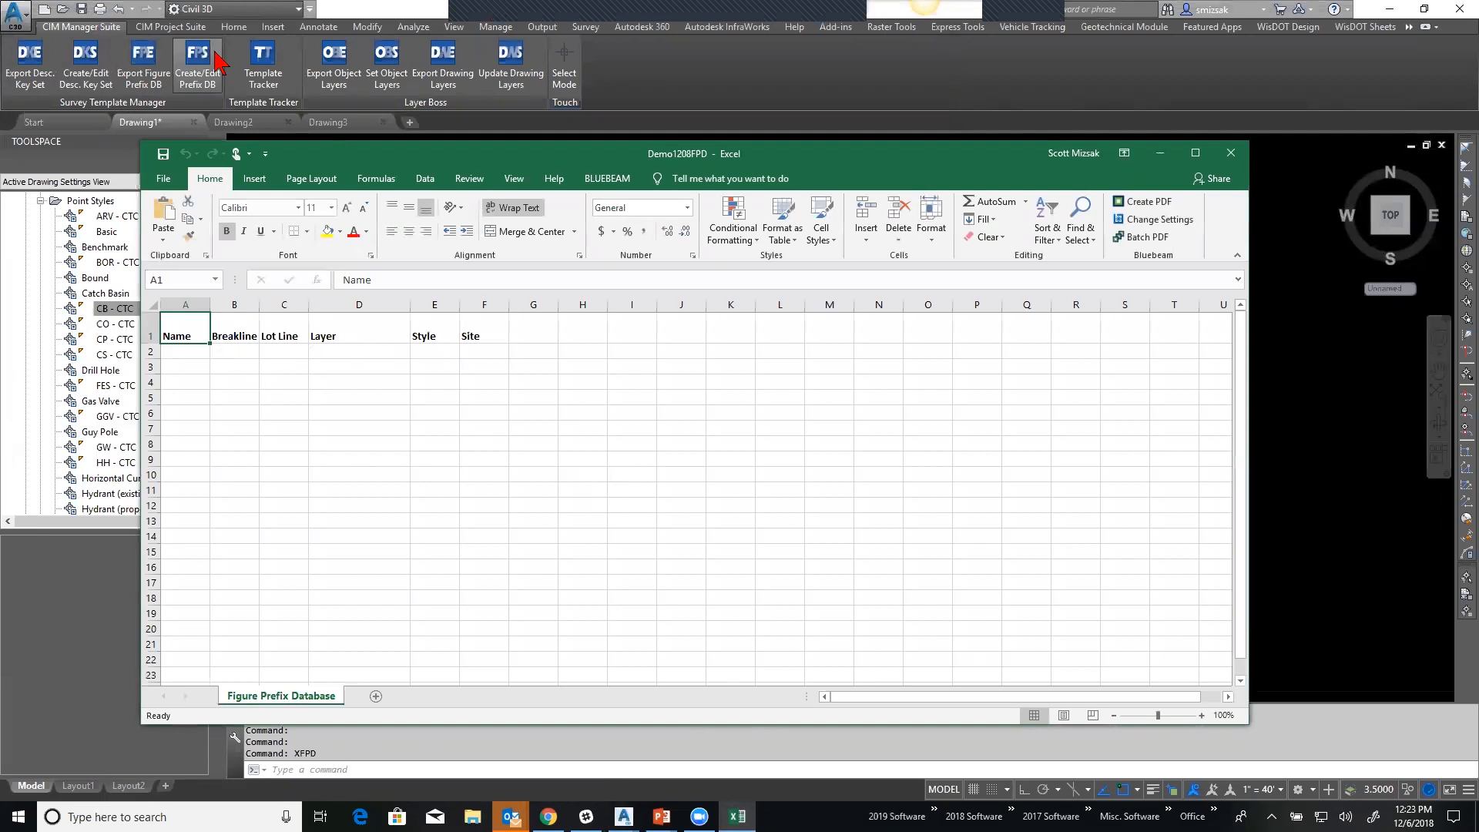
{"action": "left_click", "coordinate": [1227, 154]}
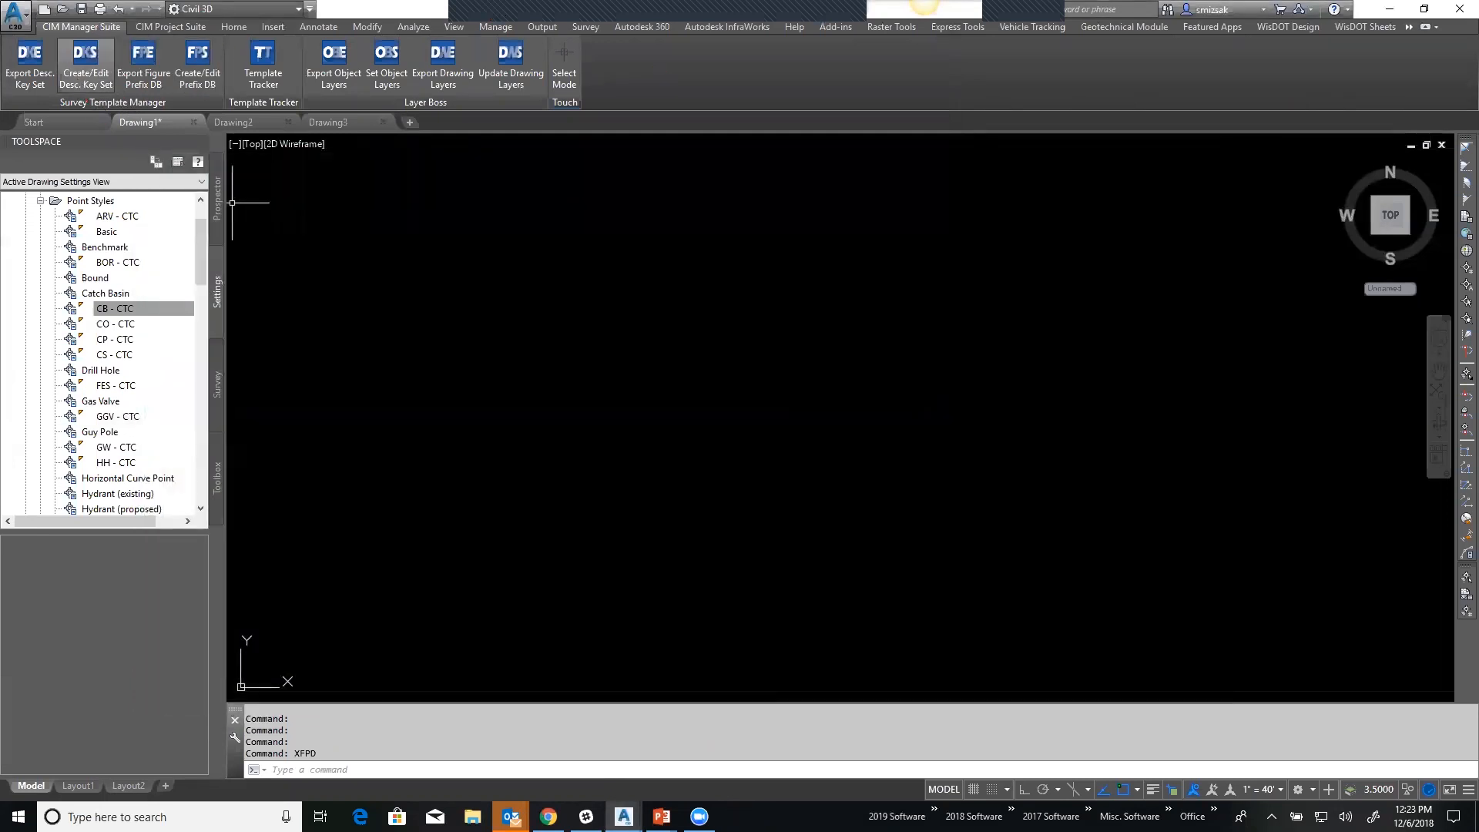
Switch to Drawing3, start Template Tracker for layers, and check the style references of the C-PROP-BRNG and C-HYDR-TEXT layers.
{"action": "left_click", "coordinate": [325, 123]}
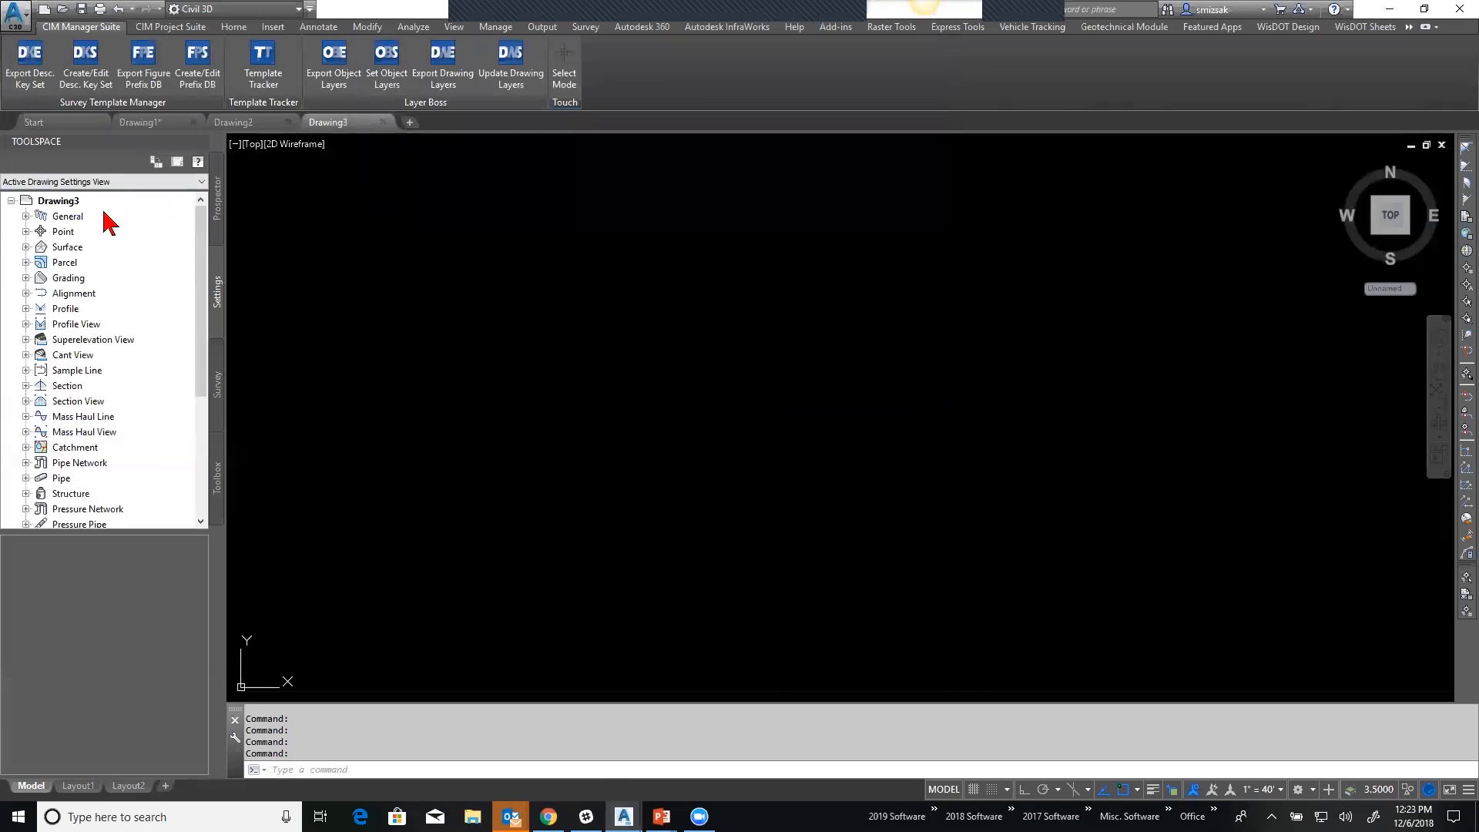
{"action": "left_click", "coordinate": [264, 82]}
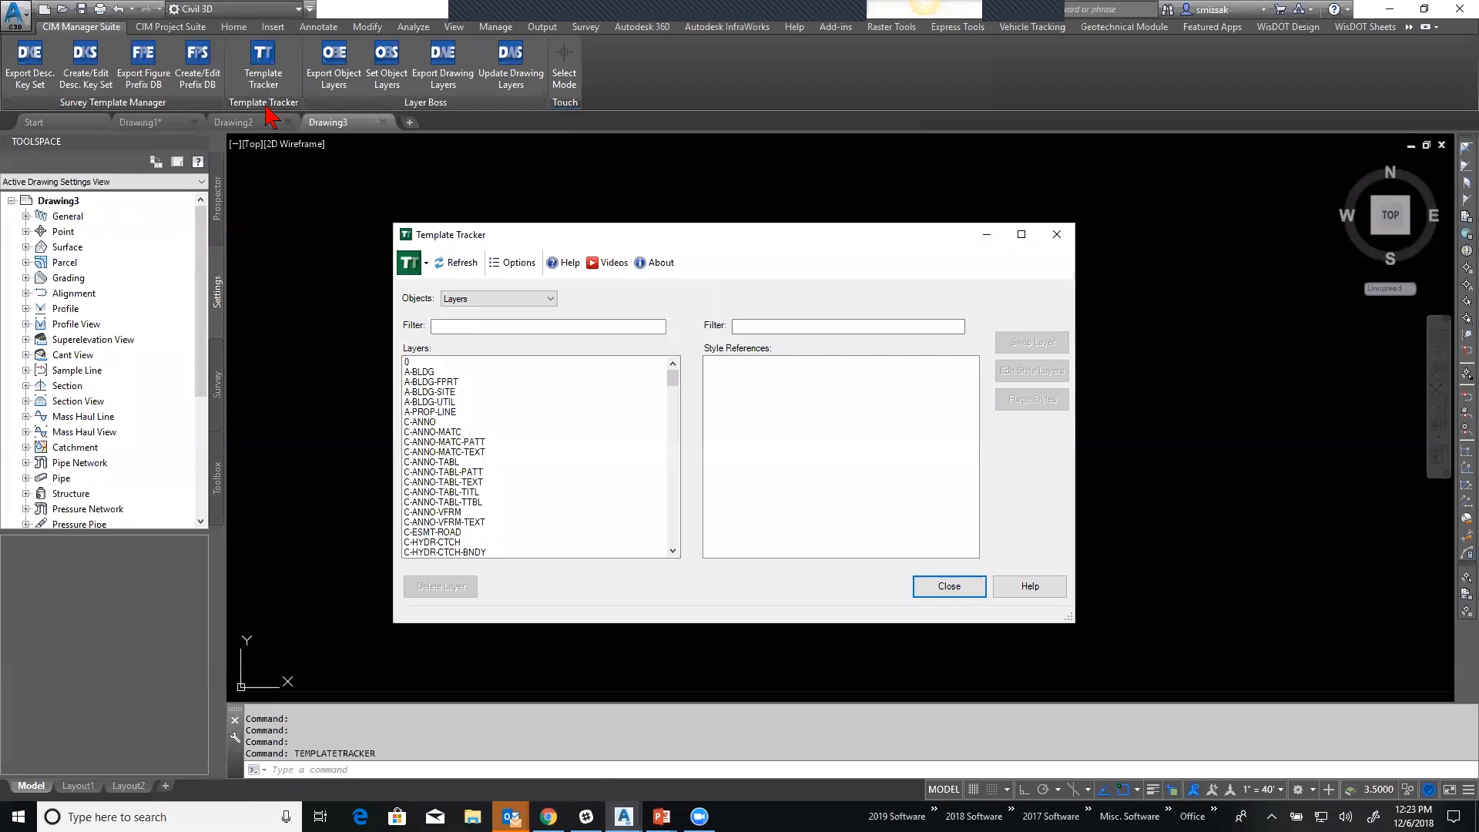
{"action": "left_click", "coordinate": [507, 299]}
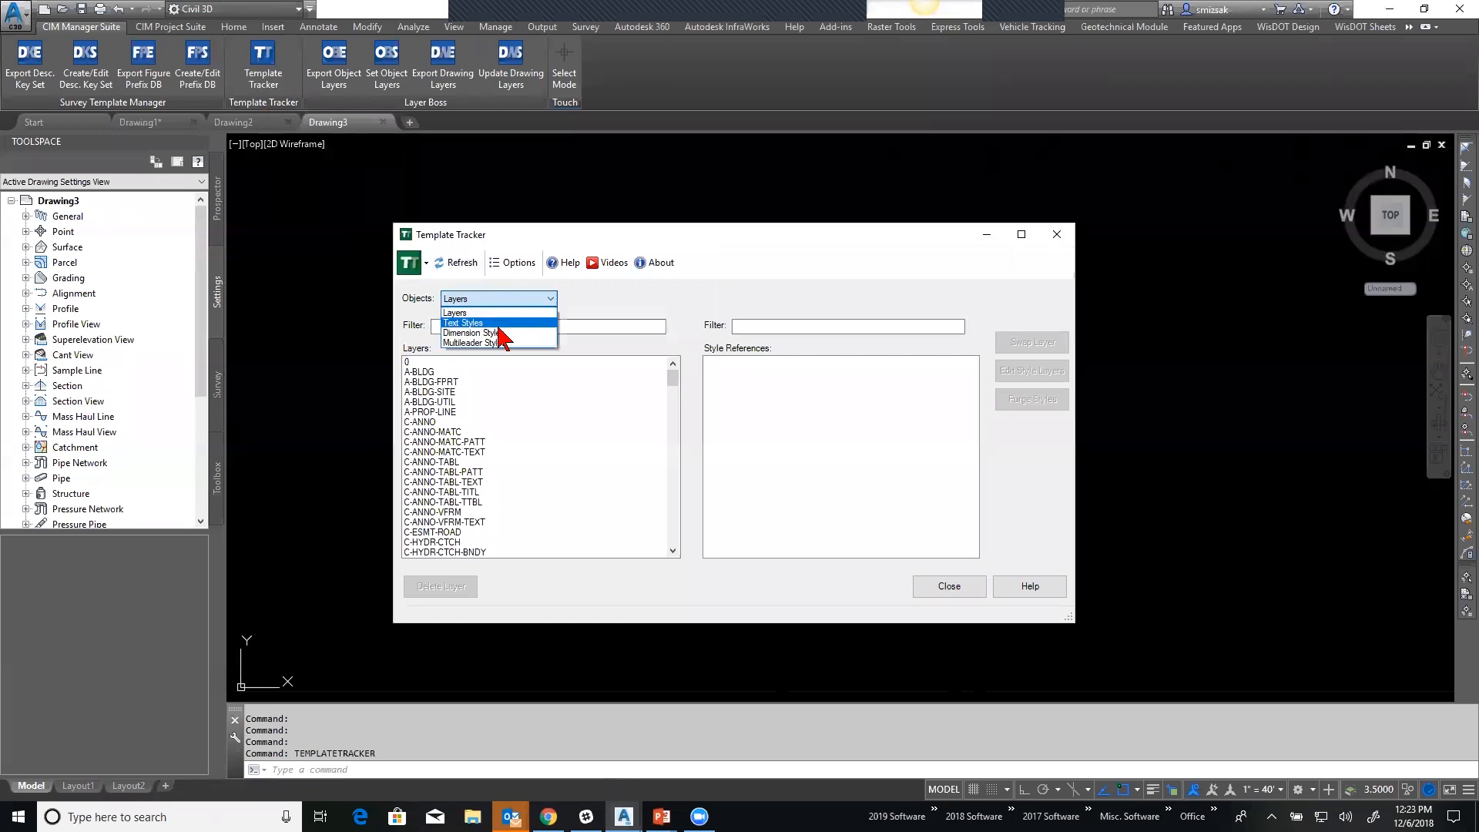
{"action": "left_click", "coordinate": [484, 313]}
{"action": "scroll", "coordinate": [501, 493], "scroll_direction": "down", "scroll_amount": 7}
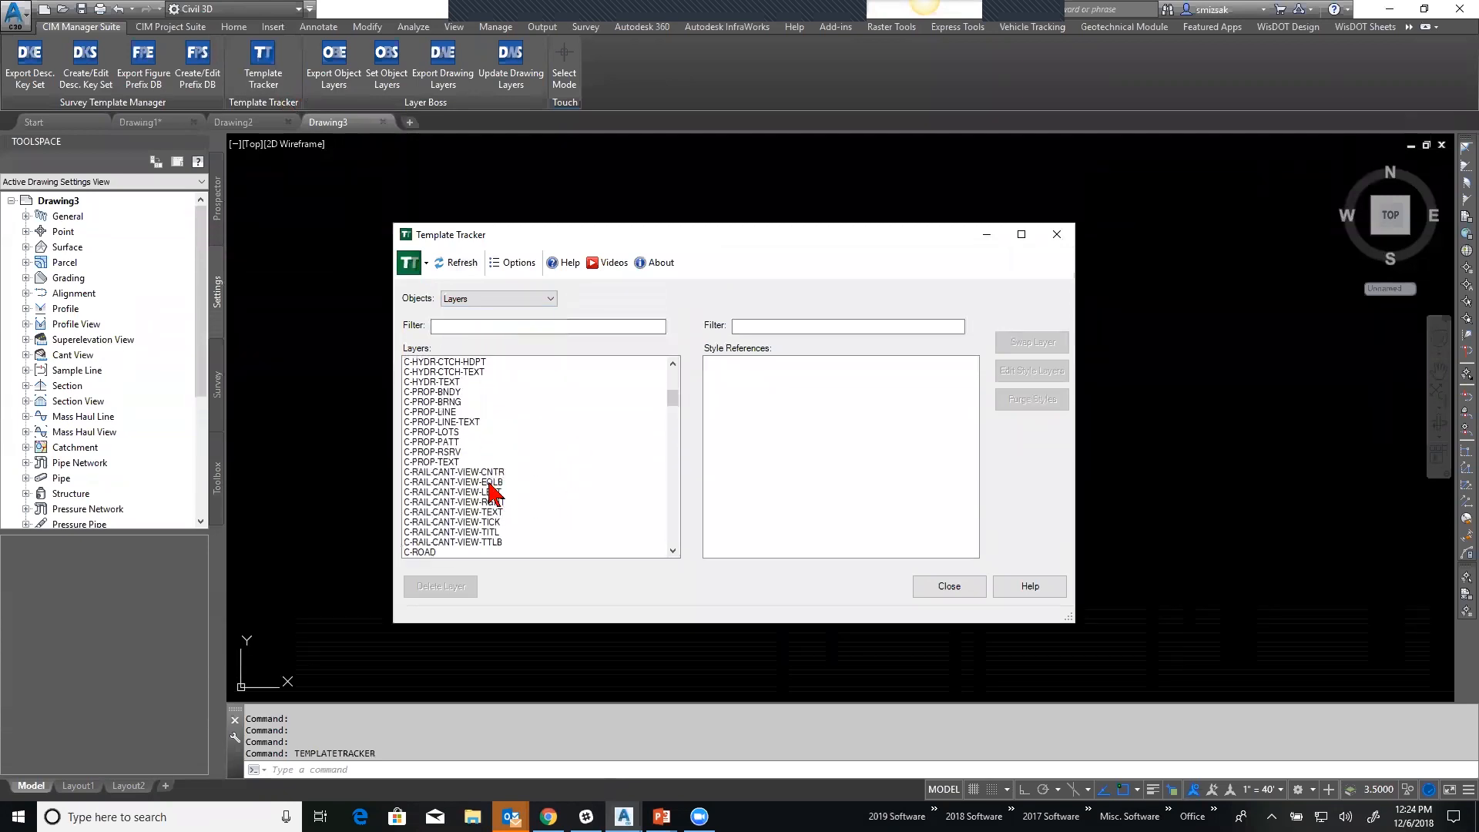
{"action": "left_click", "coordinate": [444, 402]}
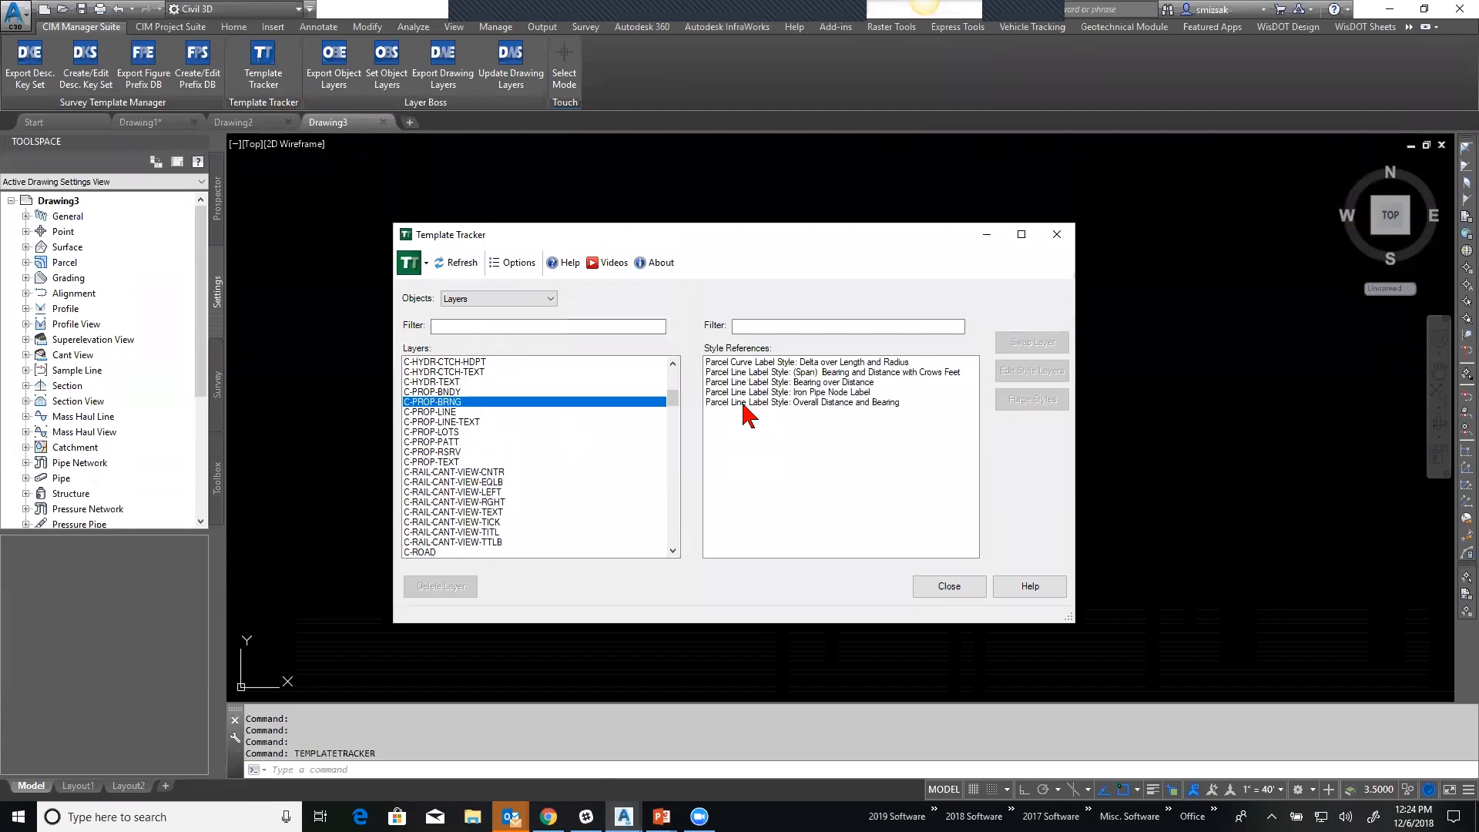
{"action": "left_click", "coordinate": [452, 382]}
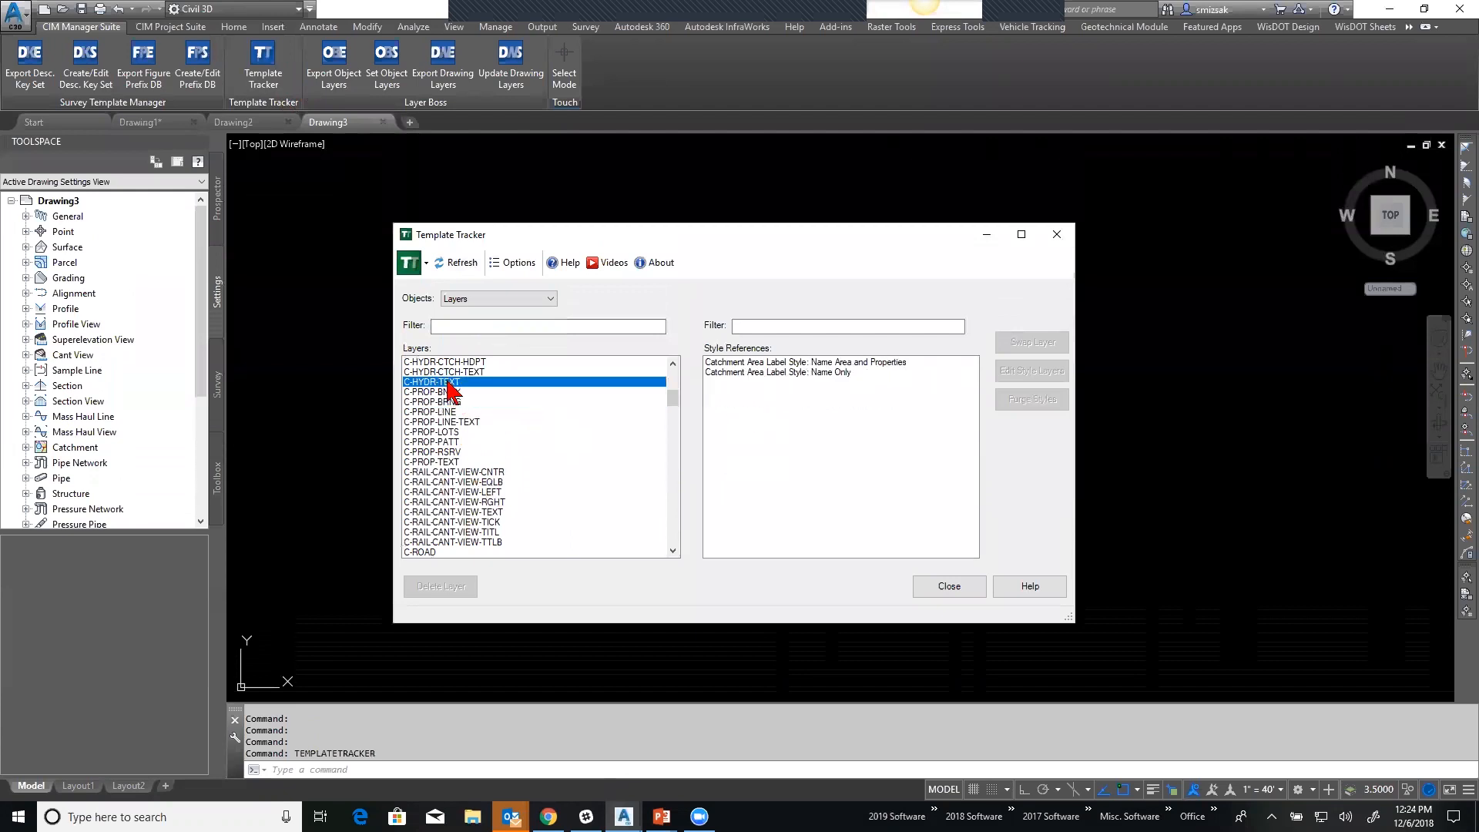
Swap the catchment area label style Name Area and Properties from C-HYDR-TEXT to the C-PROP-BNDY layer, and check that layer's references.
{"action": "left_click", "coordinate": [777, 362]}
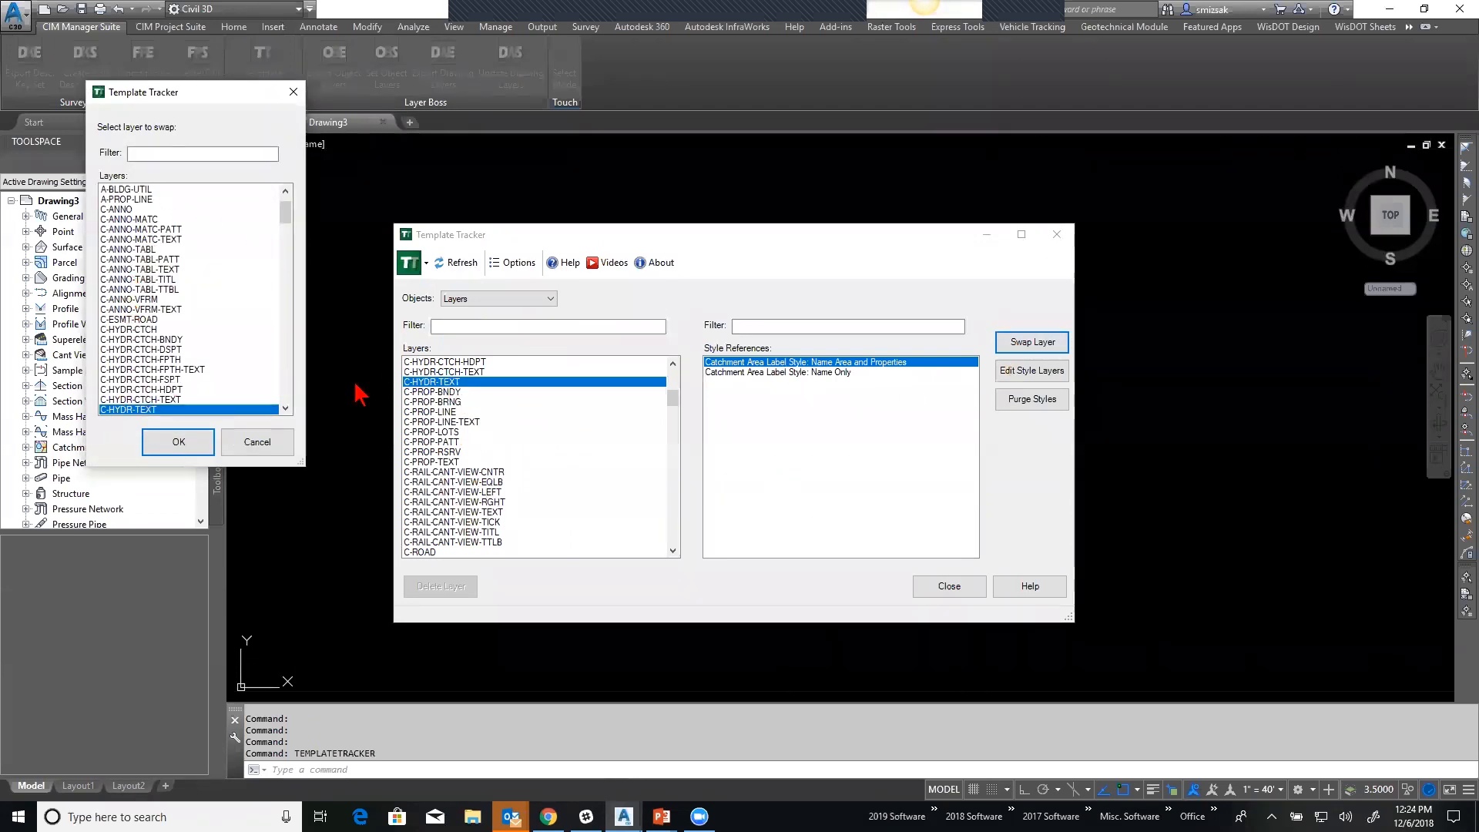
{"action": "scroll", "coordinate": [130, 377], "scroll_direction": "down", "scroll_amount": 1}
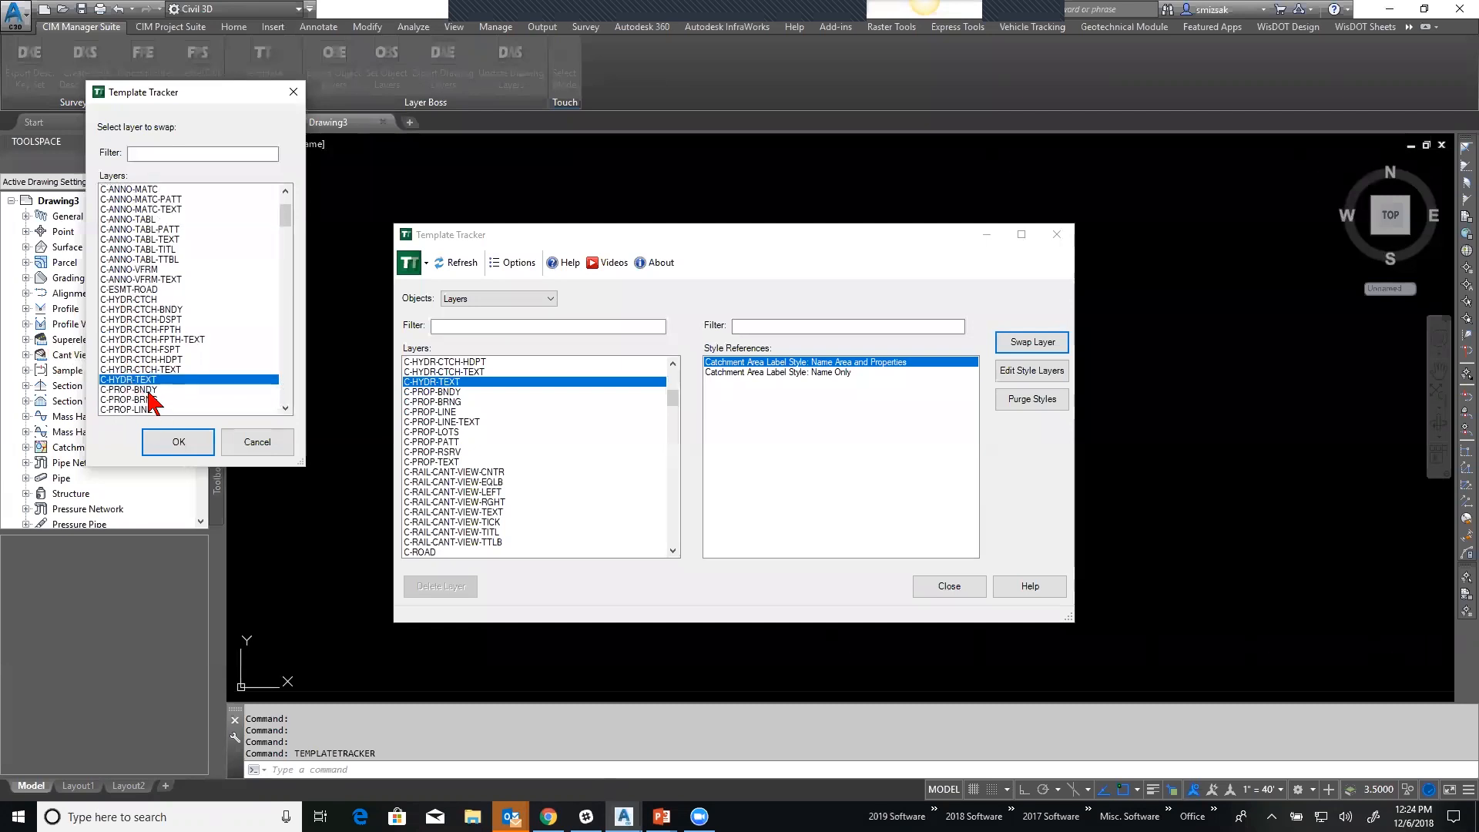
{"action": "left_click", "coordinate": [149, 389]}
{"action": "left_click", "coordinate": [179, 442]}
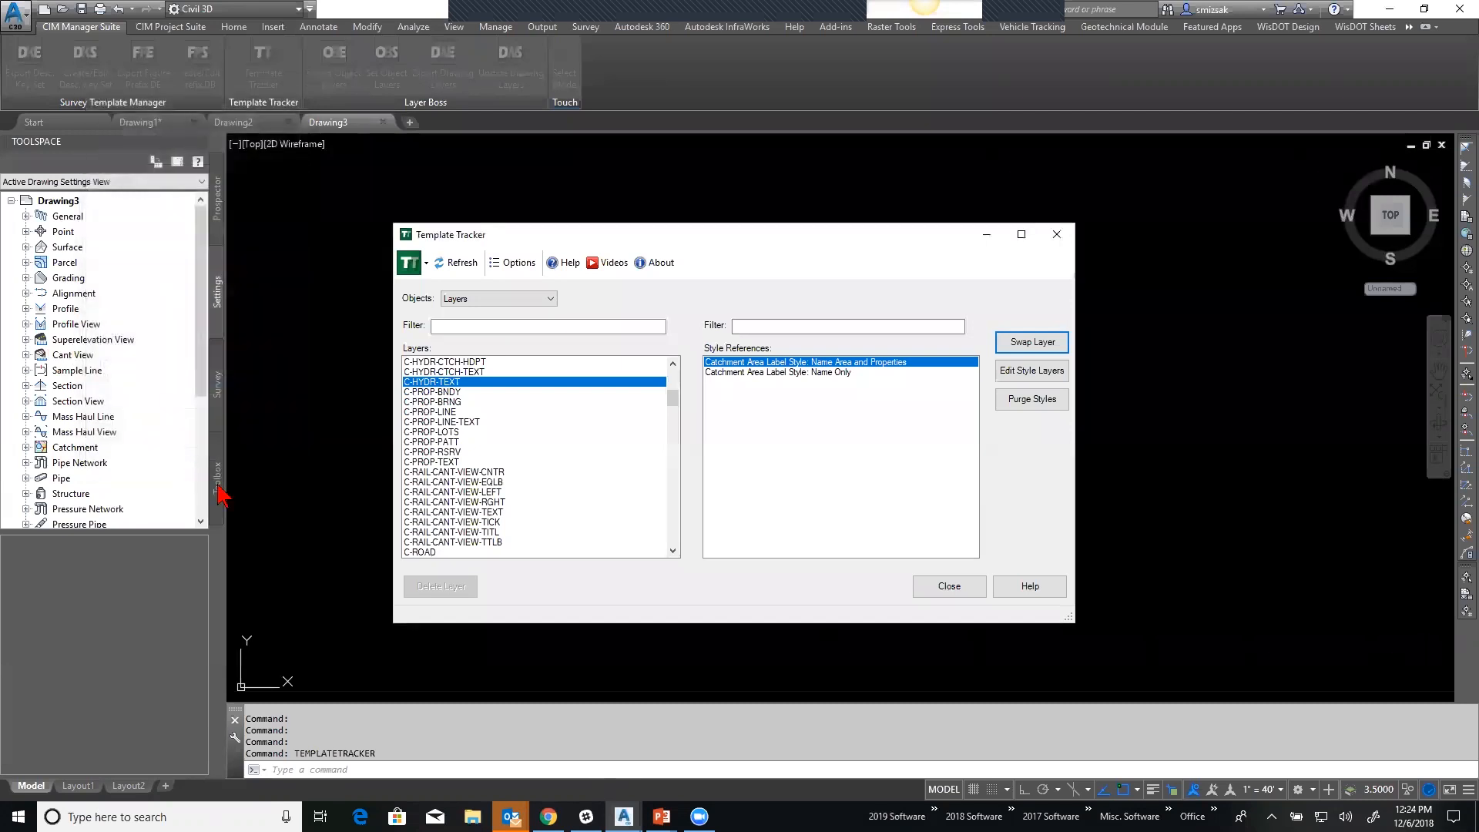
{"action": "left_click", "coordinate": [438, 392]}
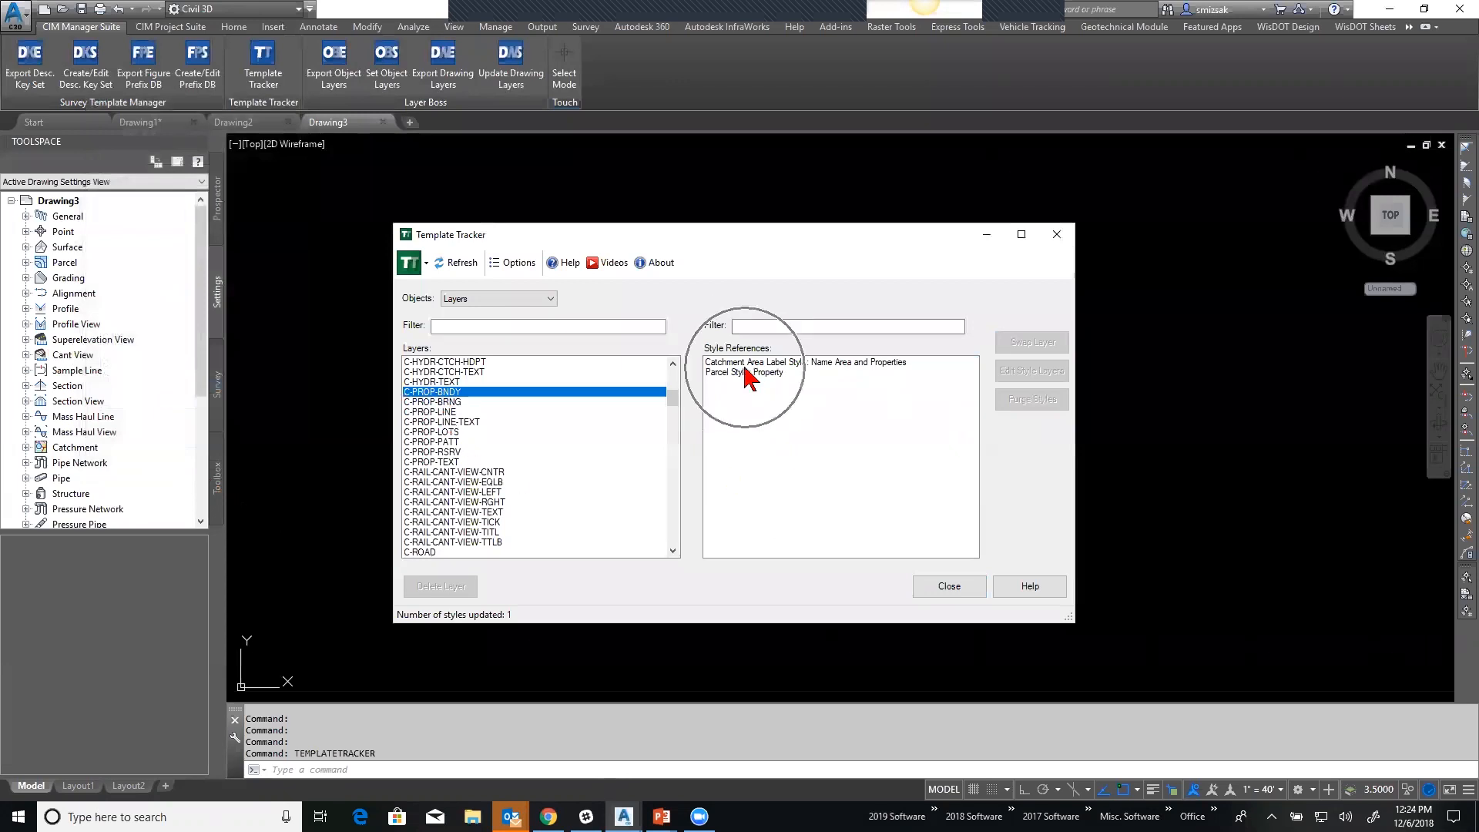
Swap the Name Area and Properties label style from C-PROP-BNDY to the C-PROP-BRNG layer and check that layer's style references.
{"action": "left_click", "coordinate": [815, 363]}
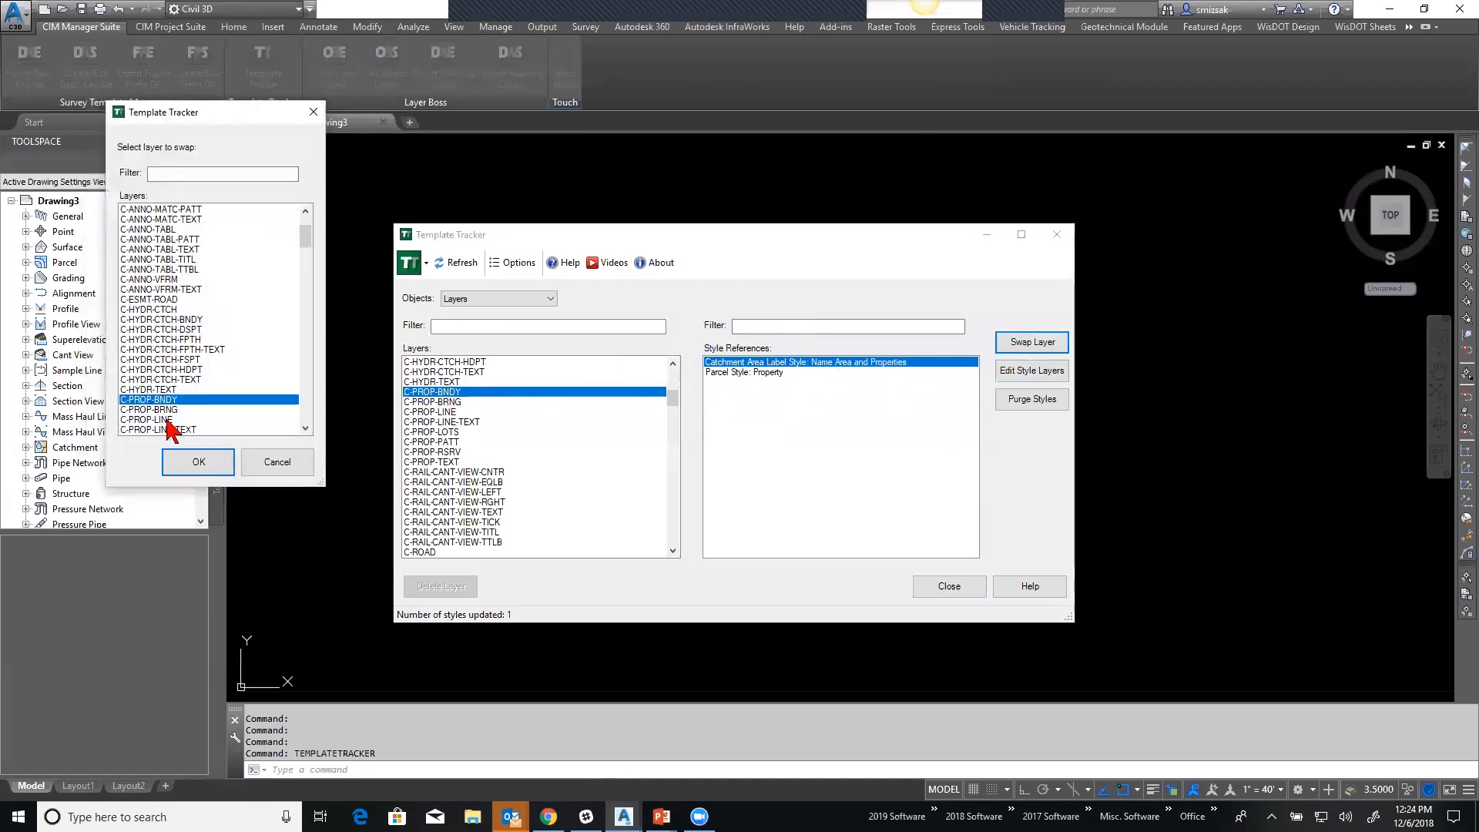
{"action": "left_click", "coordinate": [202, 462]}
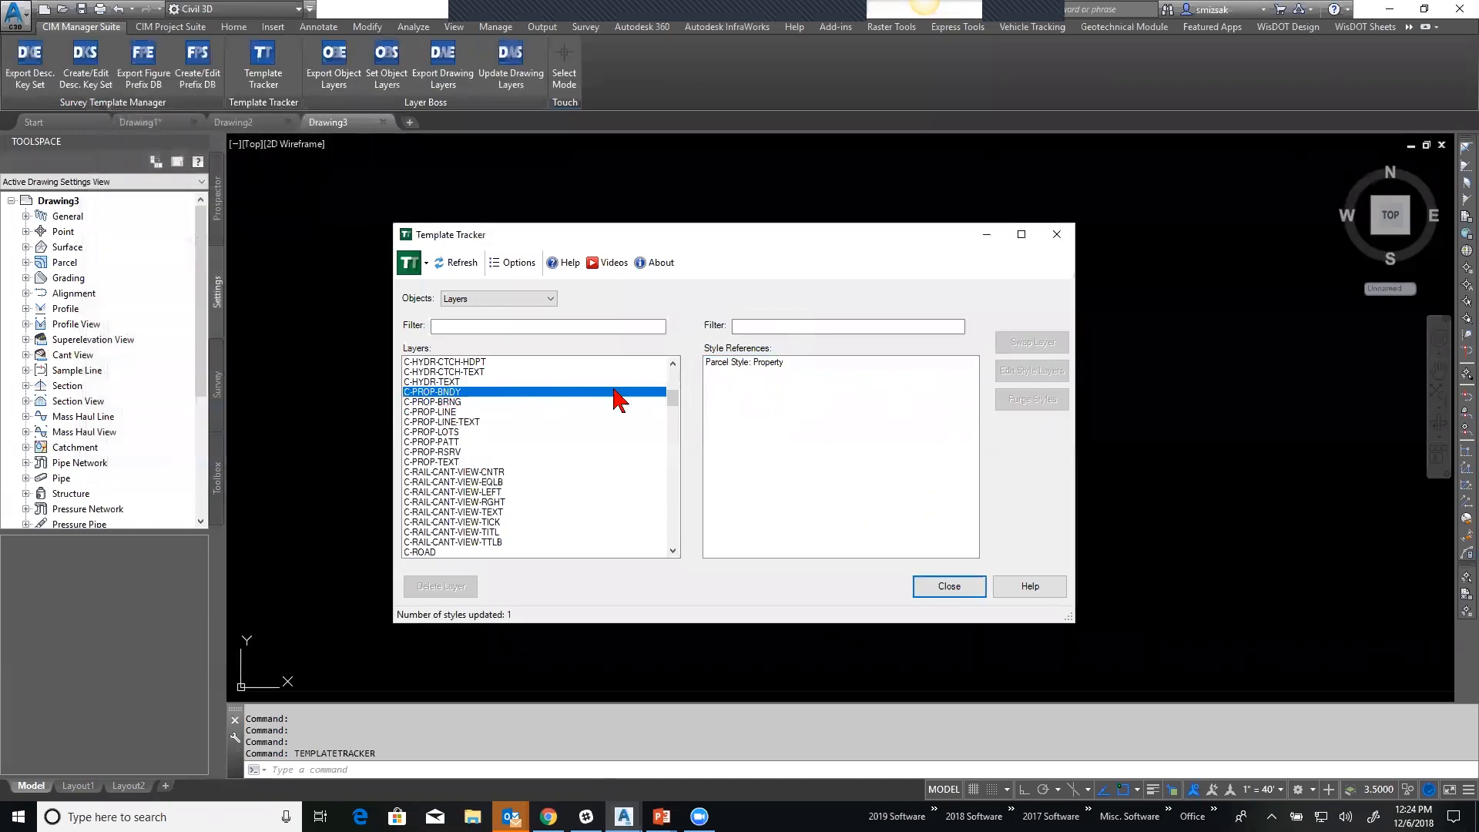
{"action": "left_click", "coordinate": [437, 402]}
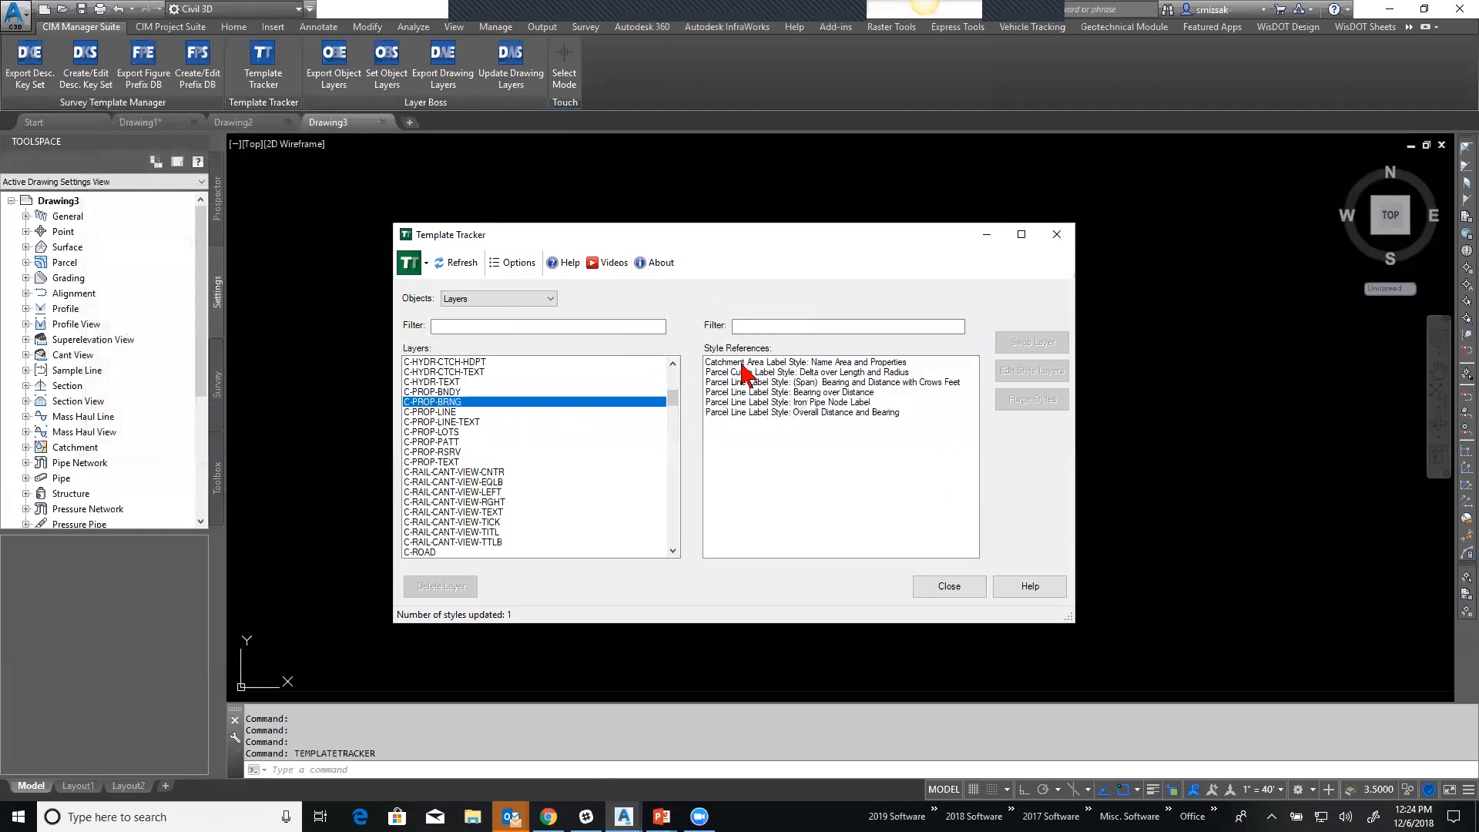
Try to purge the catchment area label style Name Area and Properties from the C-PROP-BRNG references, and dismiss the notice.
{"action": "left_click", "coordinate": [778, 363]}
{"action": "left_click", "coordinate": [1021, 399]}
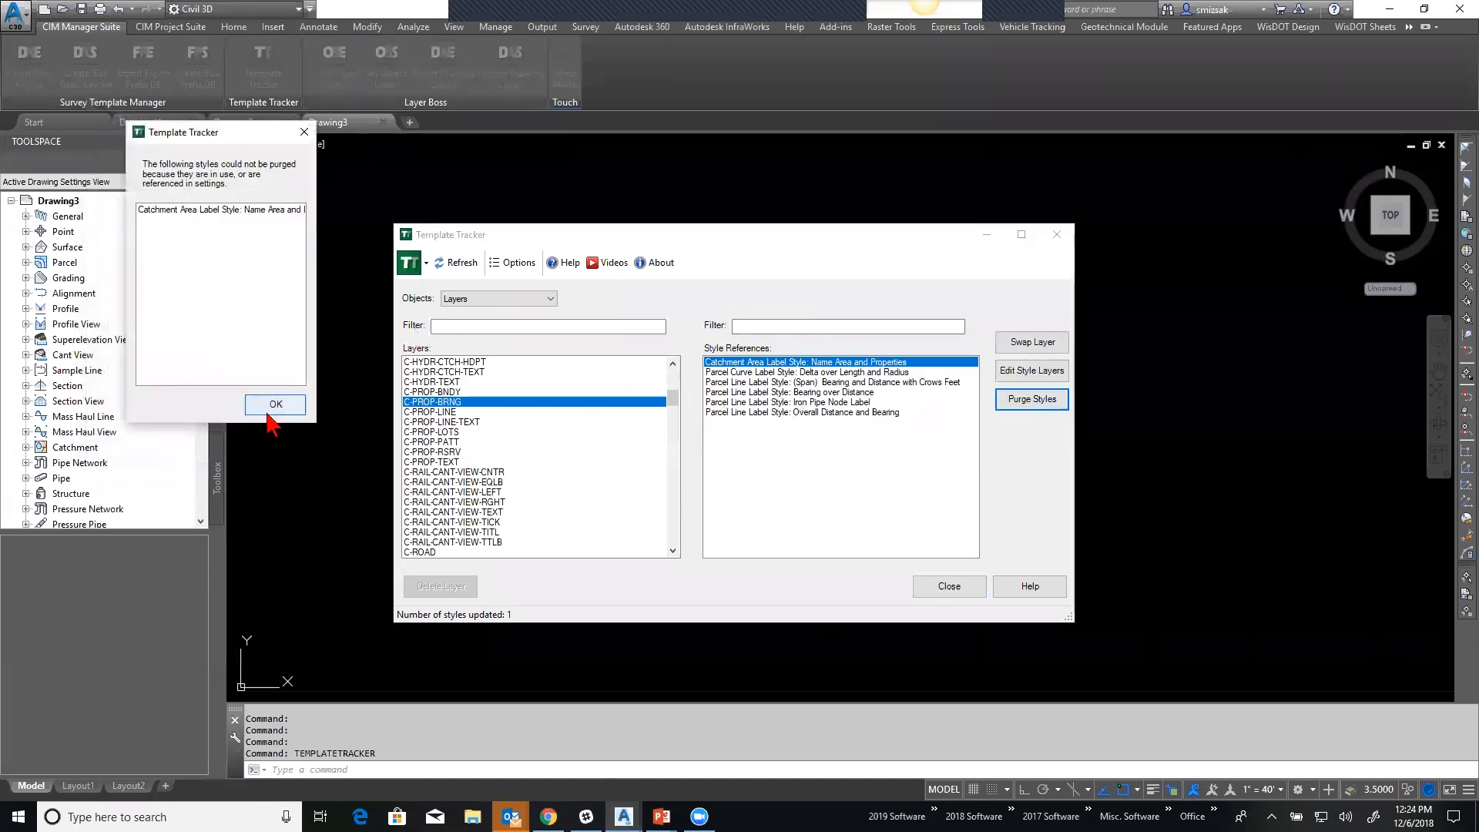
{"action": "left_click", "coordinate": [178, 209]}
{"action": "left_click", "coordinate": [276, 406]}
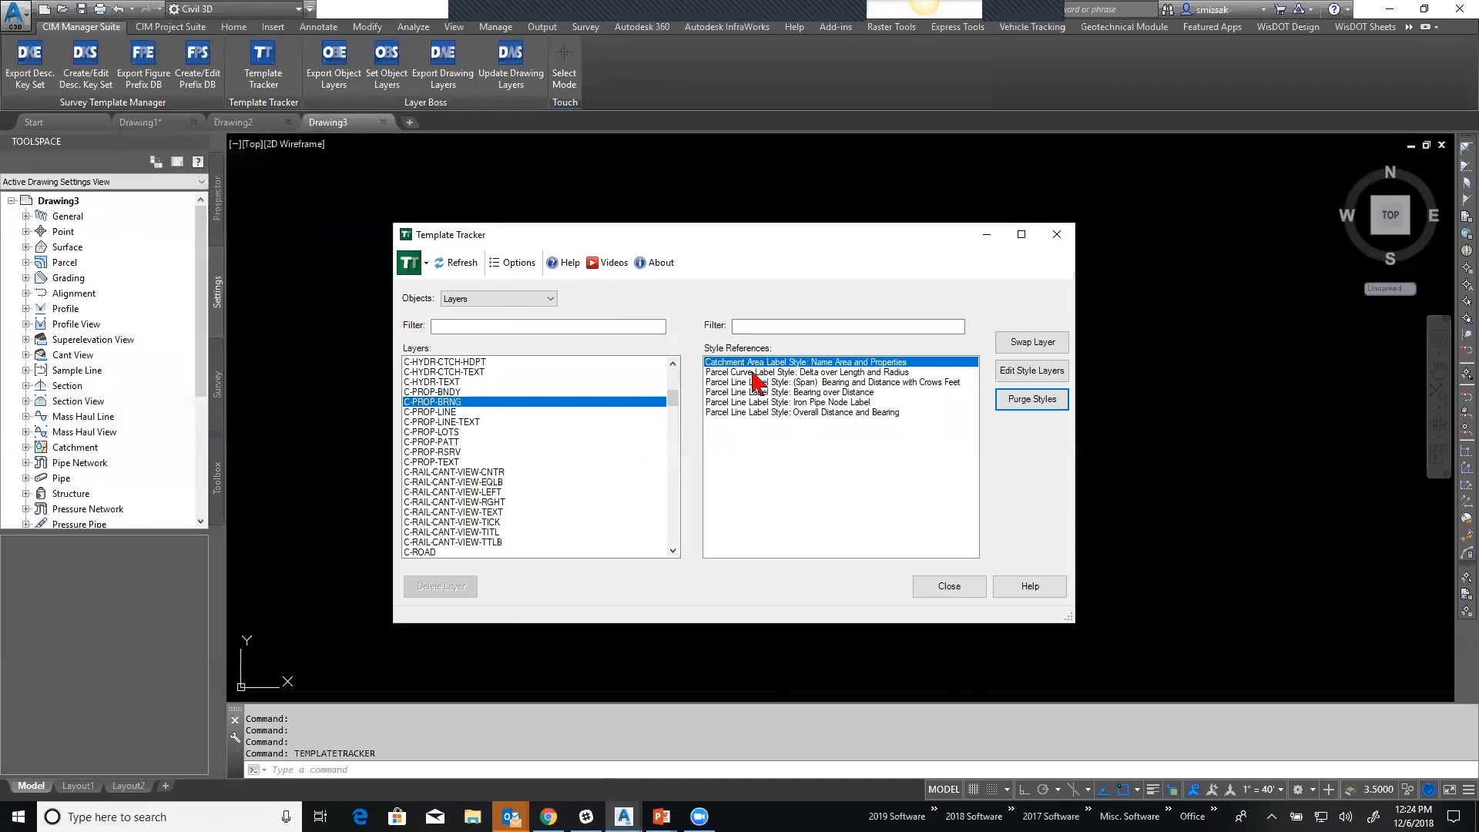
Try to purge the parcel curve label style Delta over Length and Radius, and dismiss the notice.
{"action": "left_click", "coordinate": [758, 373]}
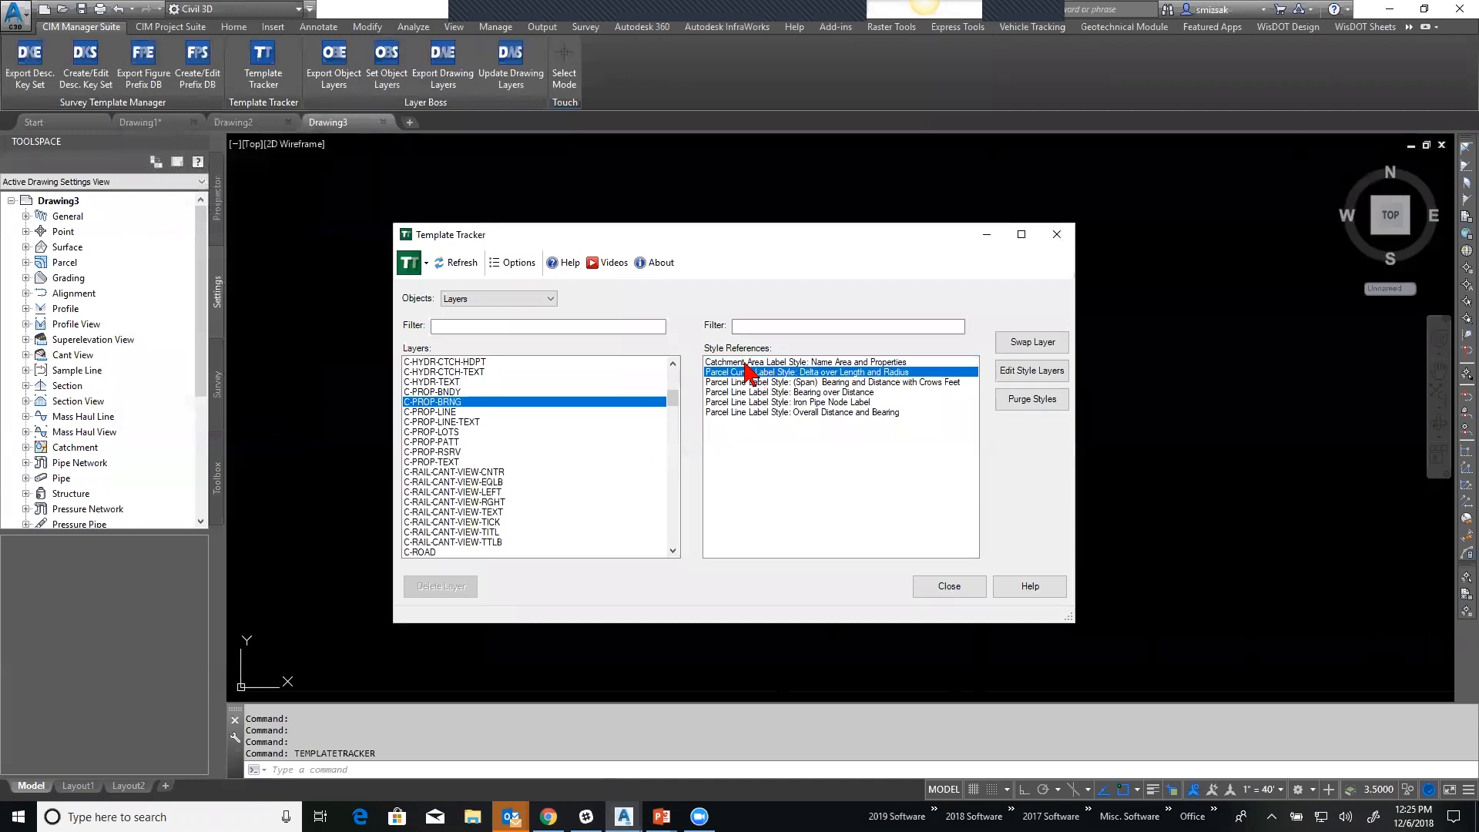
{"action": "left_click", "coordinate": [744, 362]}
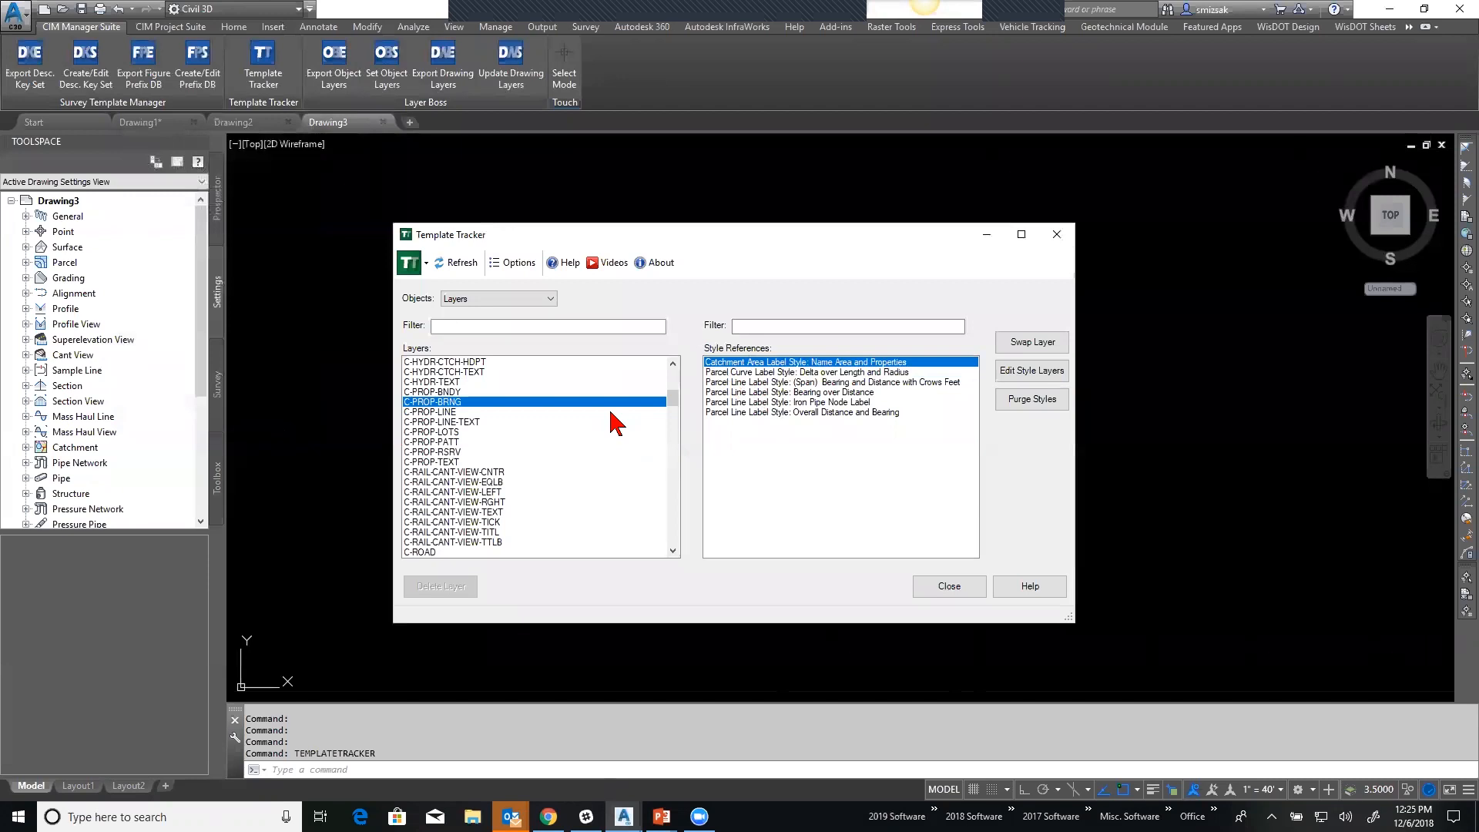
{"action": "left_click", "coordinate": [762, 373]}
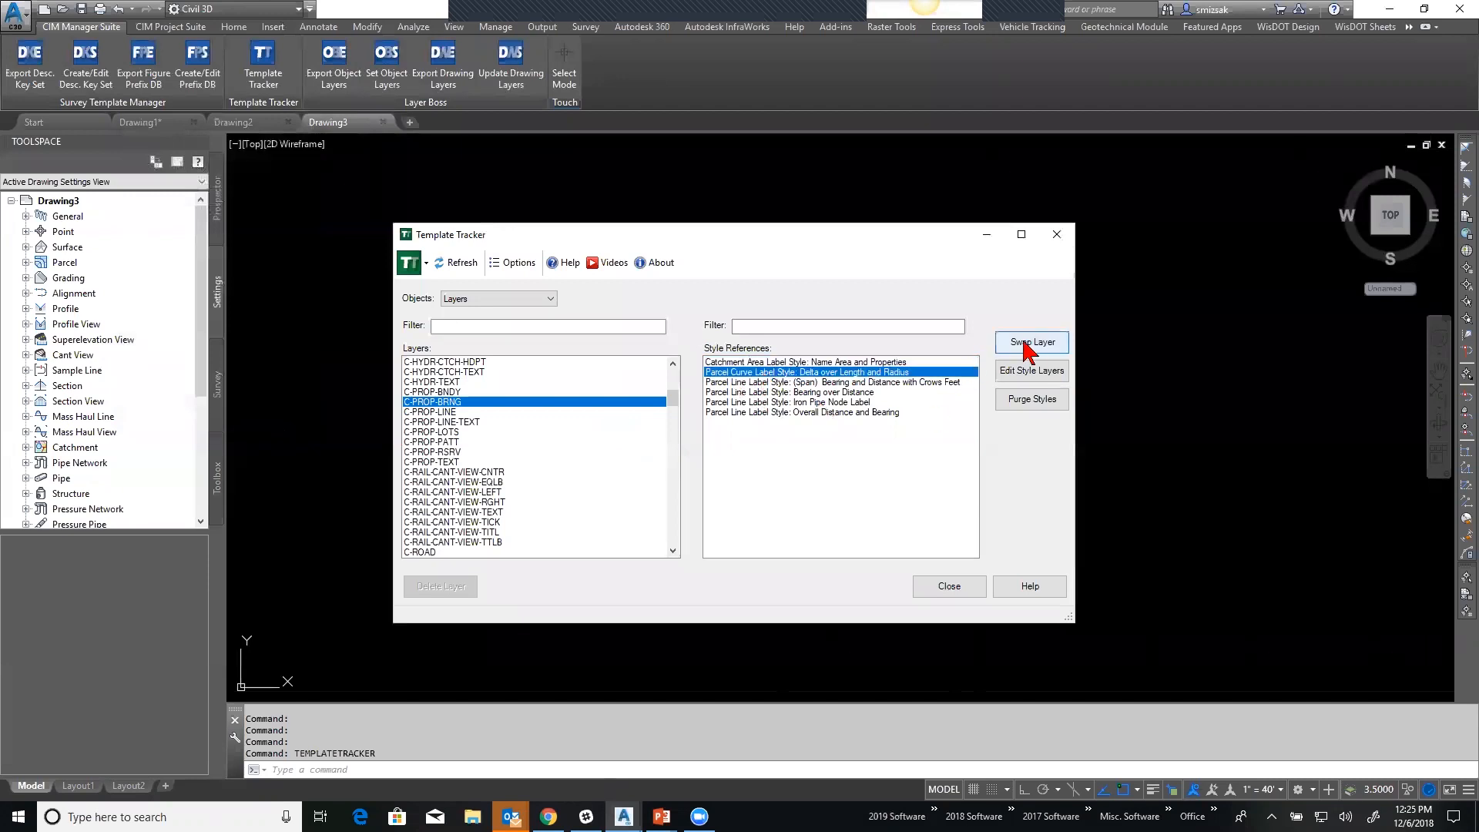
{"action": "left_click", "coordinate": [1018, 404]}
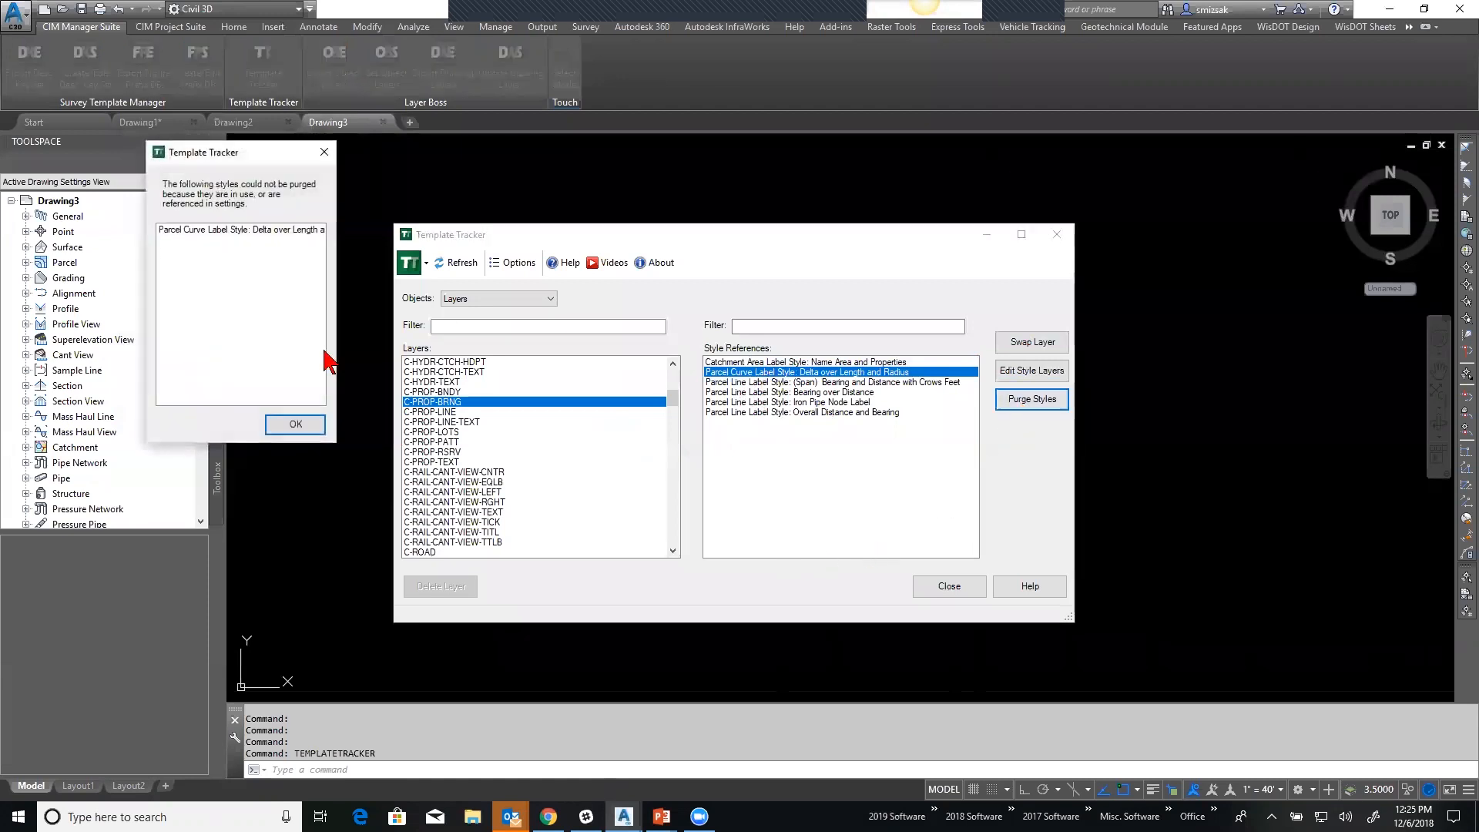
{"action": "left_click", "coordinate": [266, 230]}
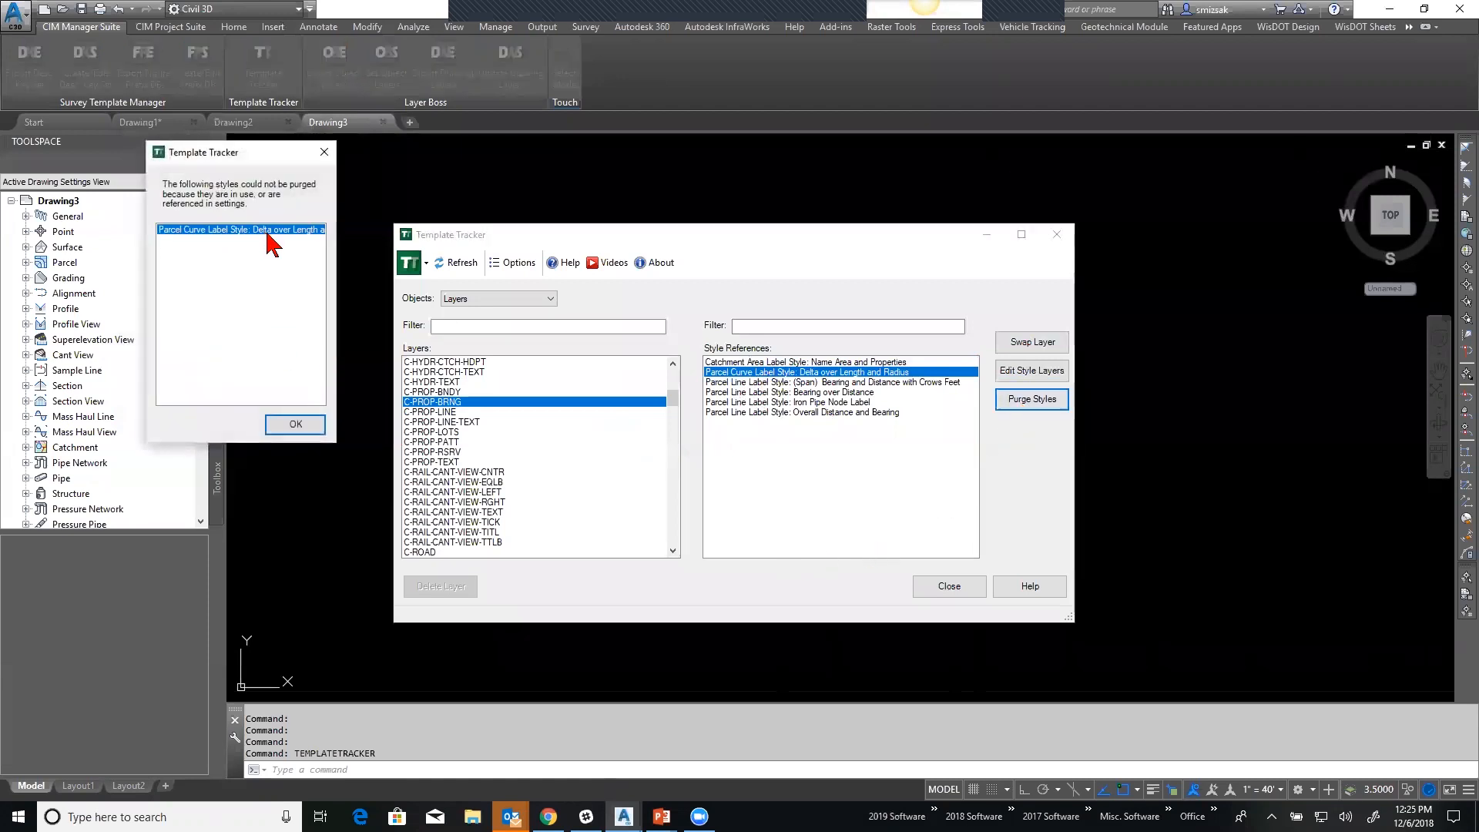
{"action": "left_click", "coordinate": [295, 425]}
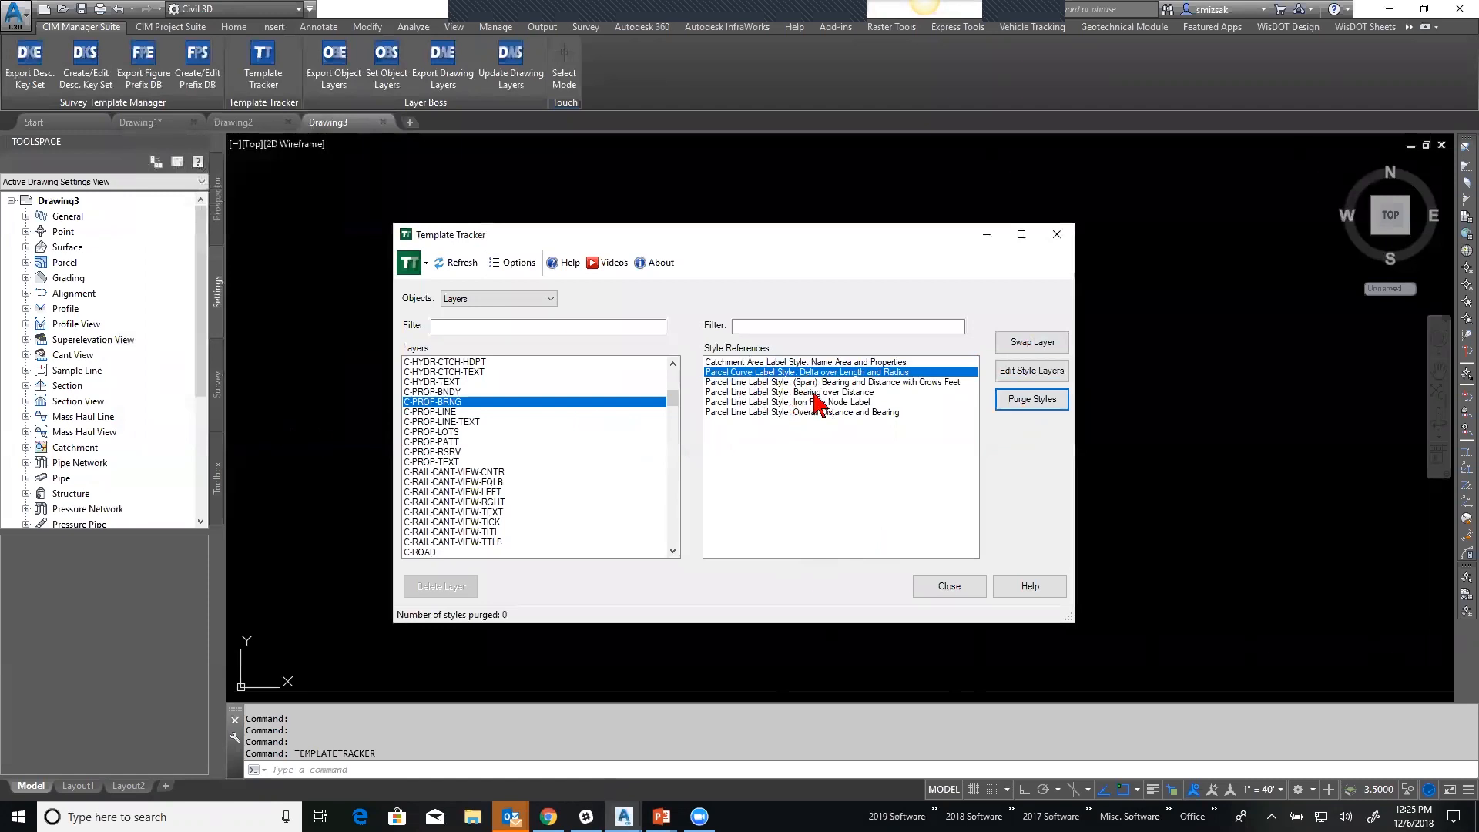
Try to purge the parcel curve and parcel line label styles referencing C-PROP-BRNG, look through the unpurgeable styles, and dismiss the notice.
{"action": "left_click", "coordinate": [814, 412], "text": "shift"}
{"action": "left_click", "coordinate": [1041, 401]}
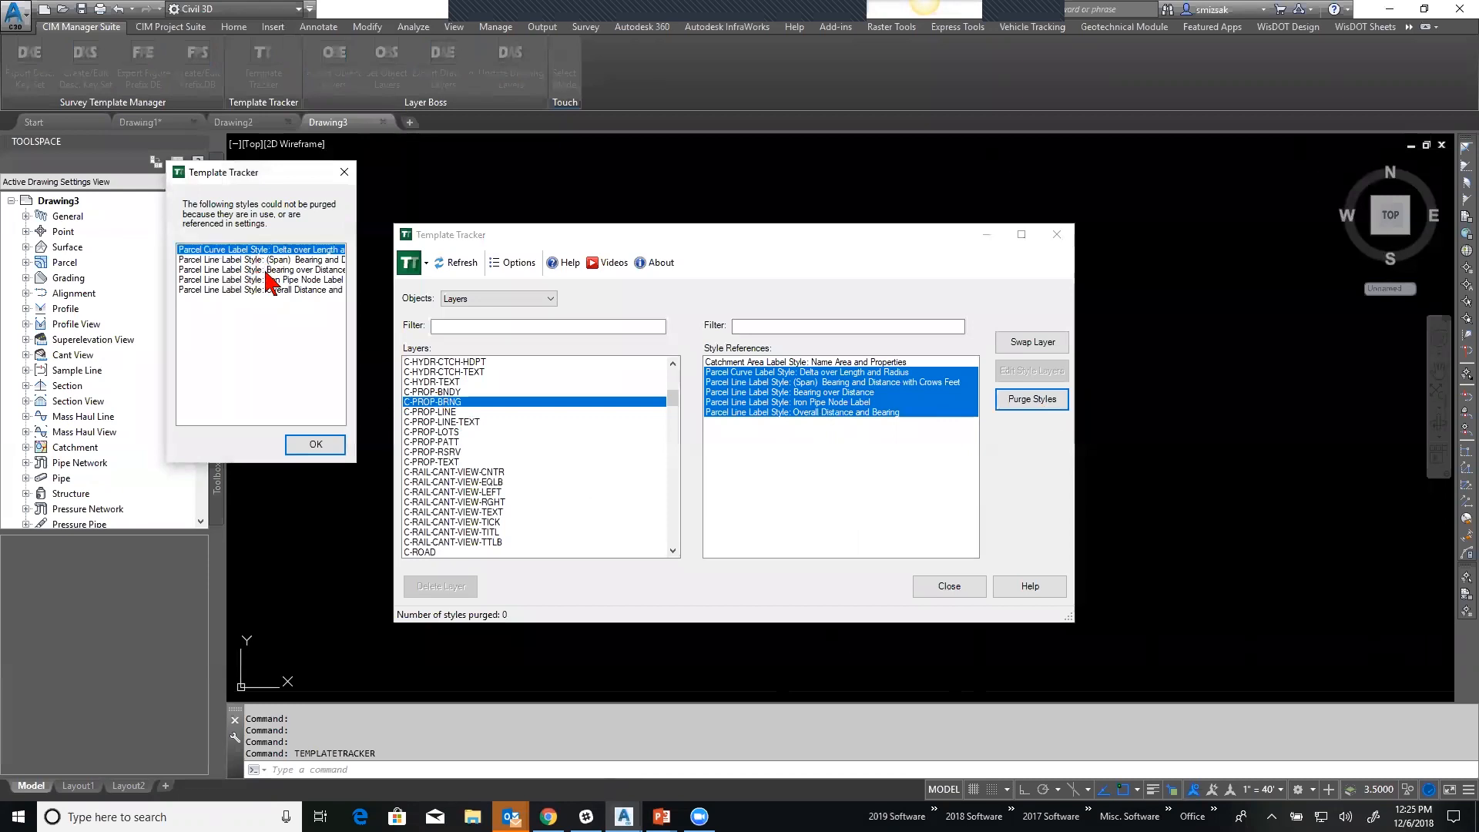
{"action": "left_click", "coordinate": [266, 290]}
{"action": "left_click", "coordinate": [269, 269]}
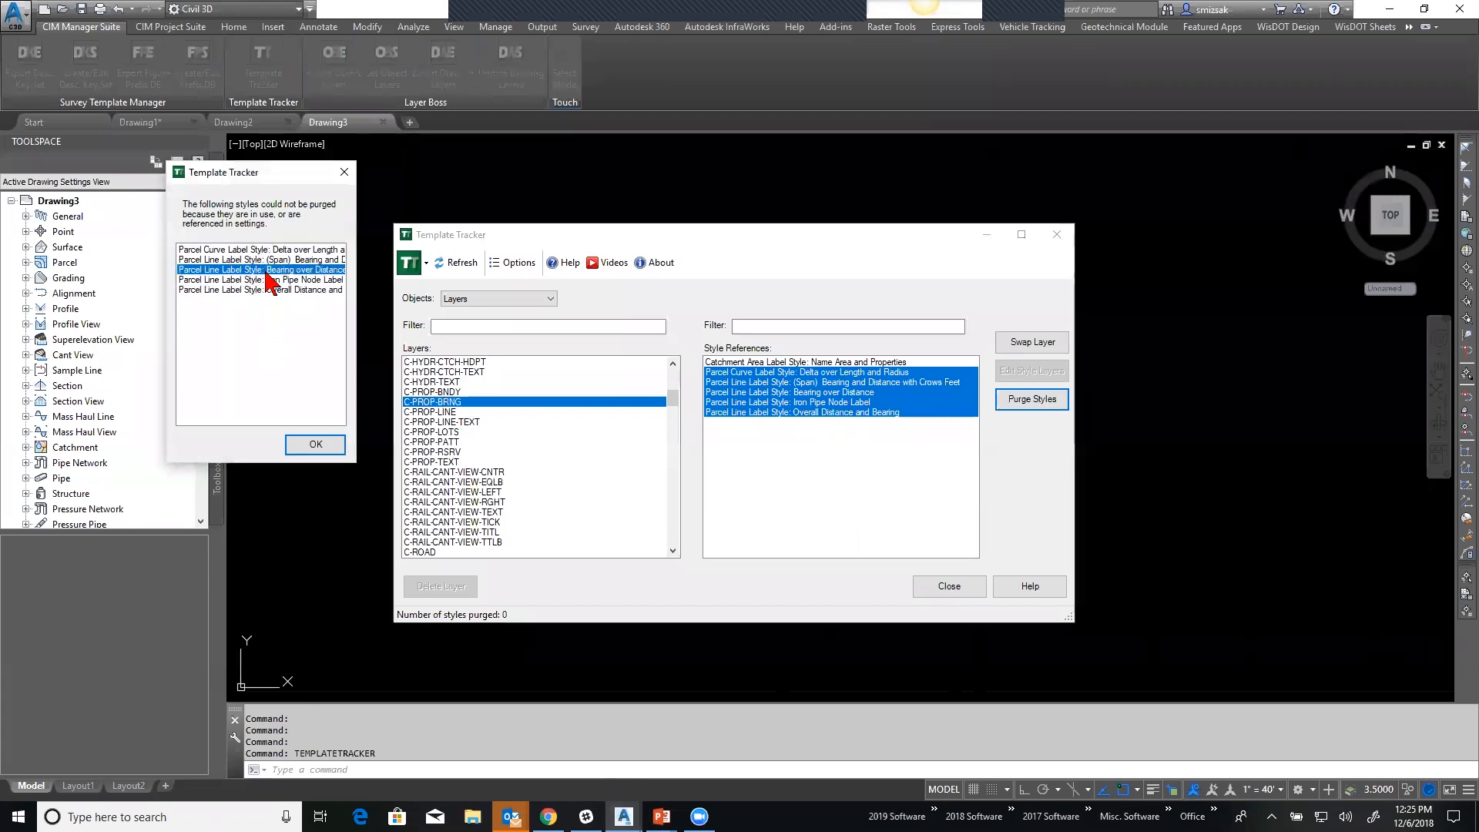
{"action": "left_click", "coordinate": [274, 251]}
{"action": "left_click", "coordinate": [336, 445]}
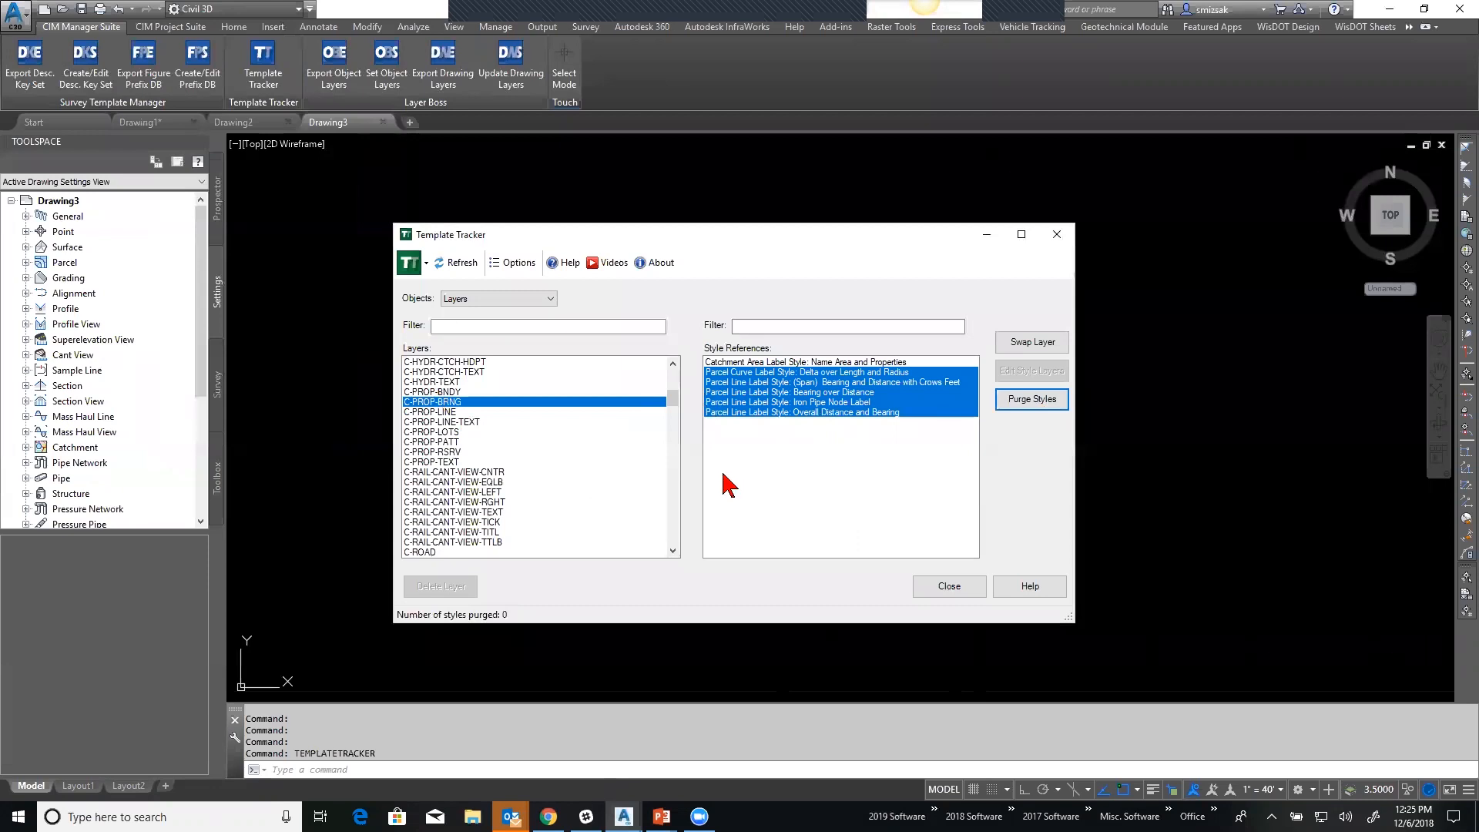
Check the style references of the text styles Annotative, DynamicDimensions, S4, SHR and Standard.
{"action": "left_click", "coordinate": [544, 299]}
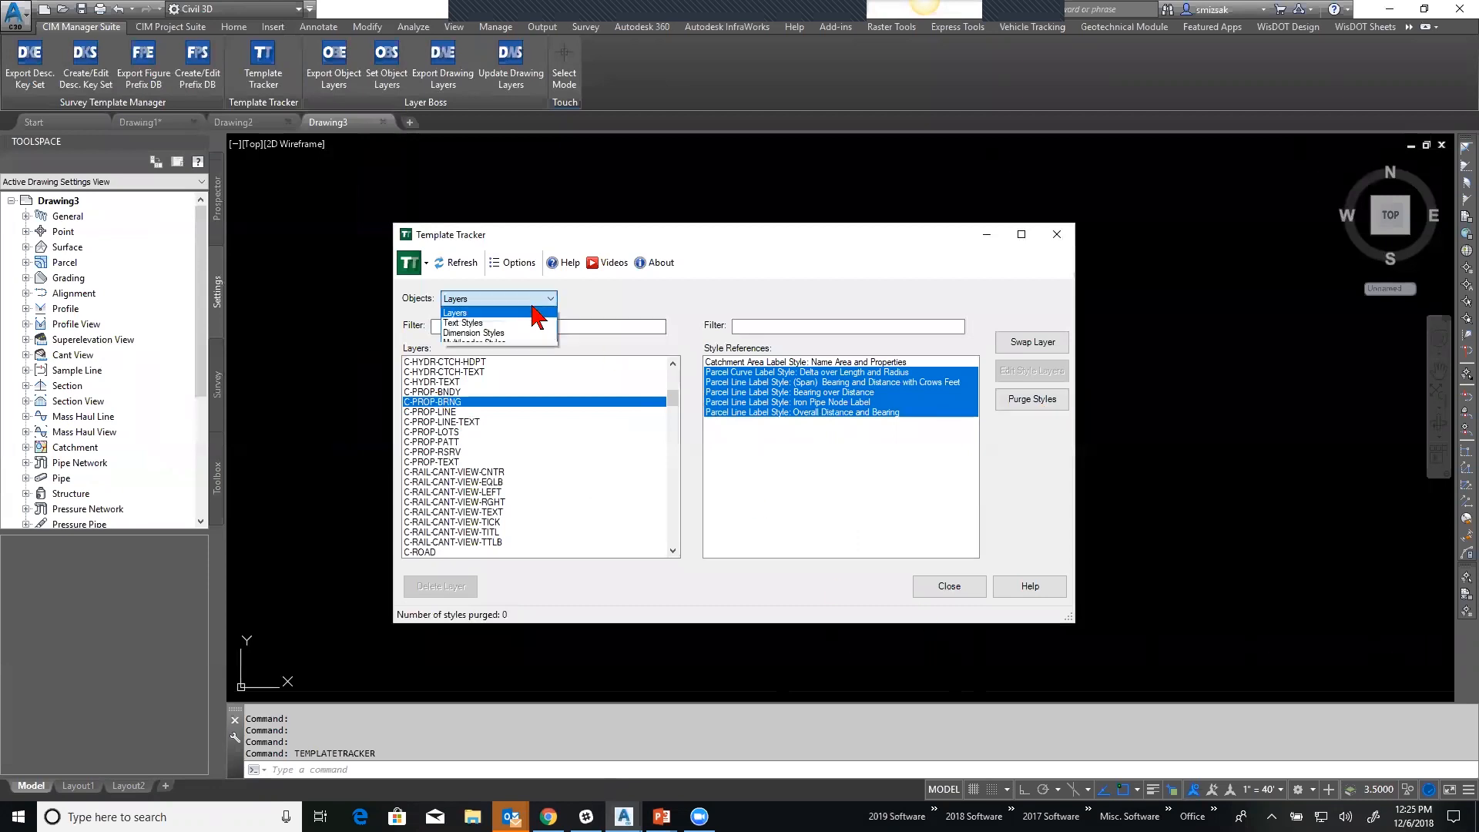
{"action": "left_click", "coordinate": [482, 323]}
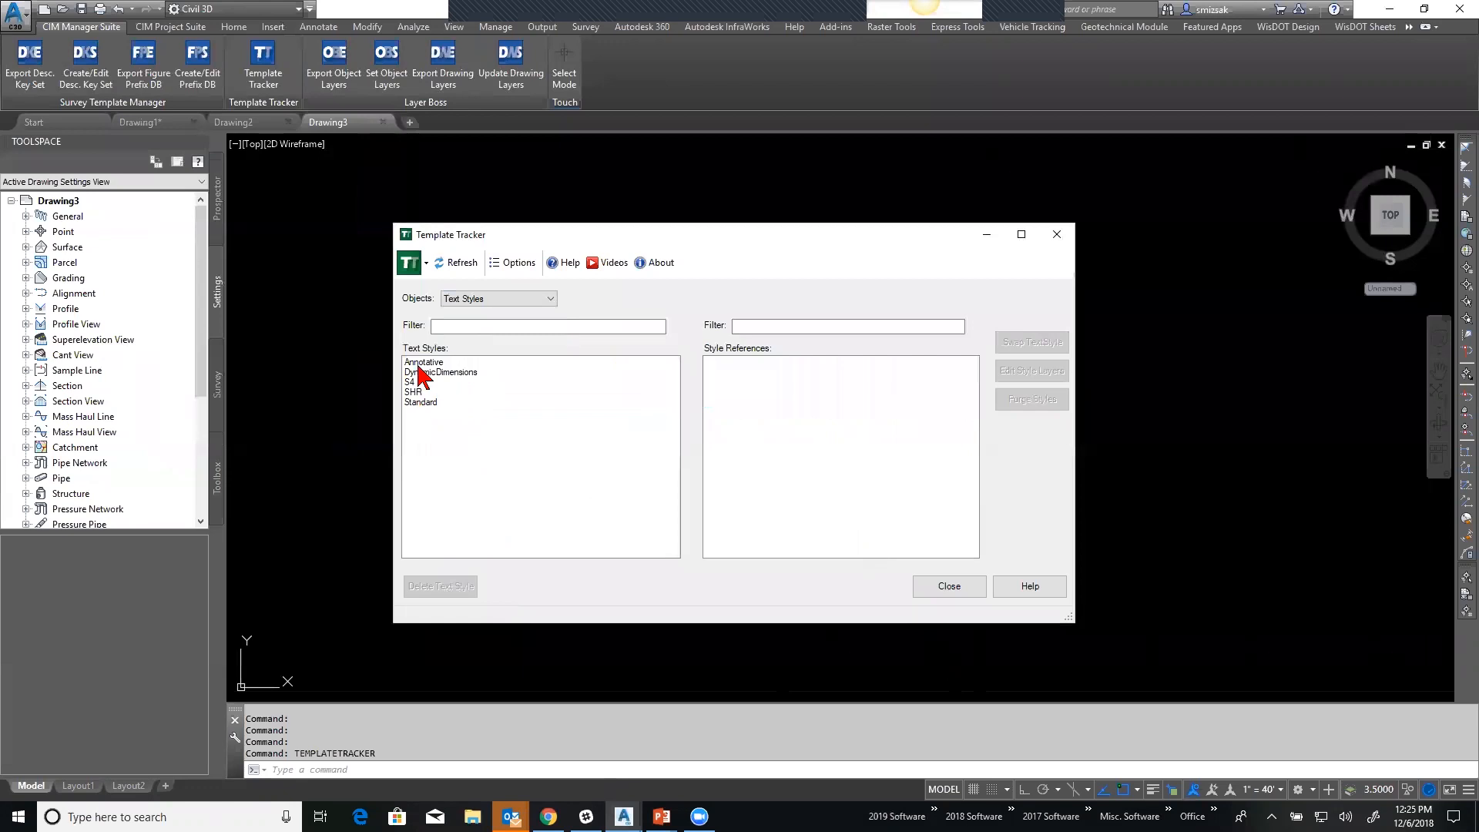
{"action": "left_click", "coordinate": [420, 362]}
{"action": "left_click", "coordinate": [422, 373]}
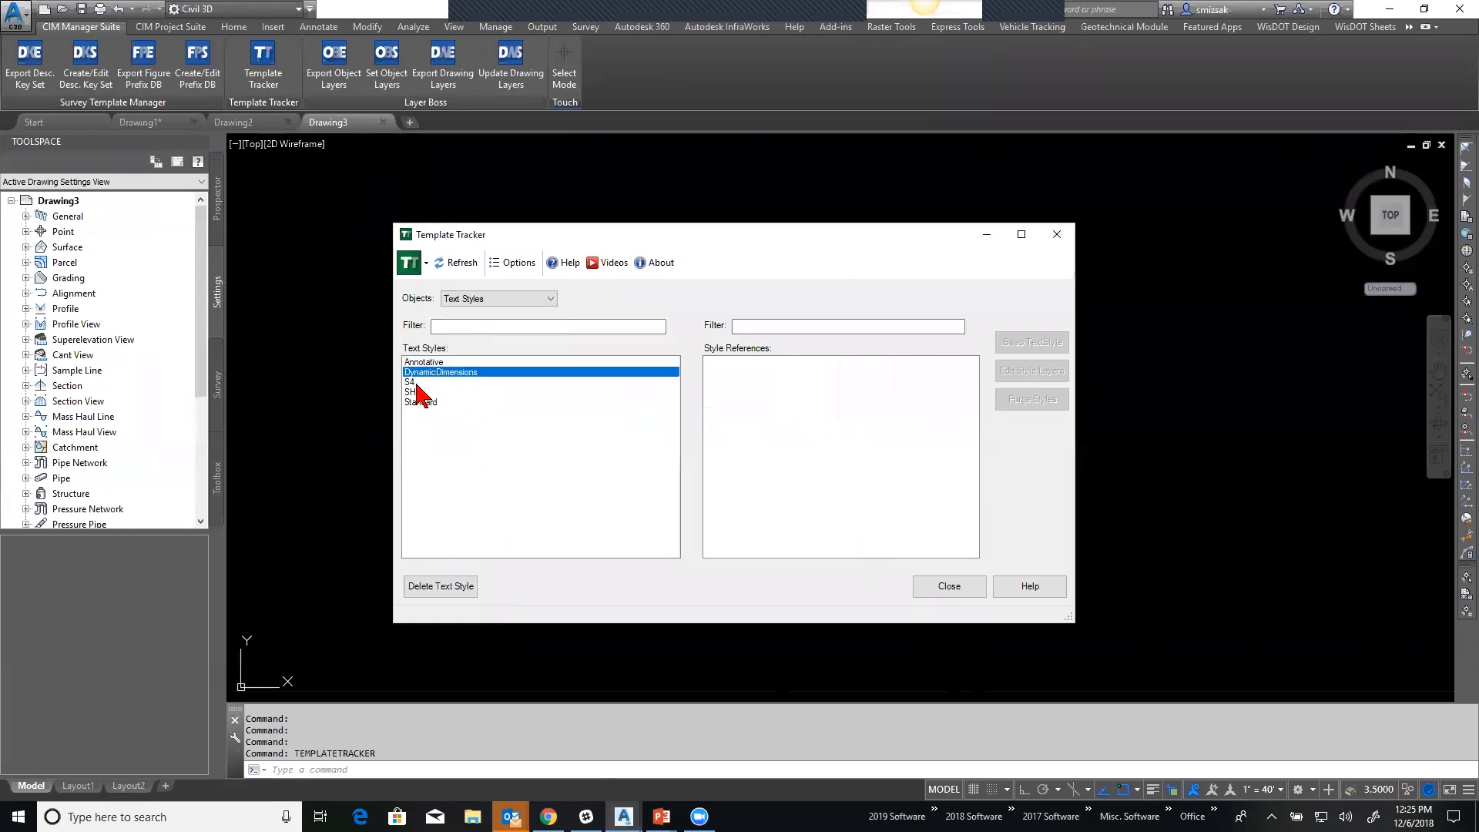
{"action": "left_click", "coordinate": [418, 382]}
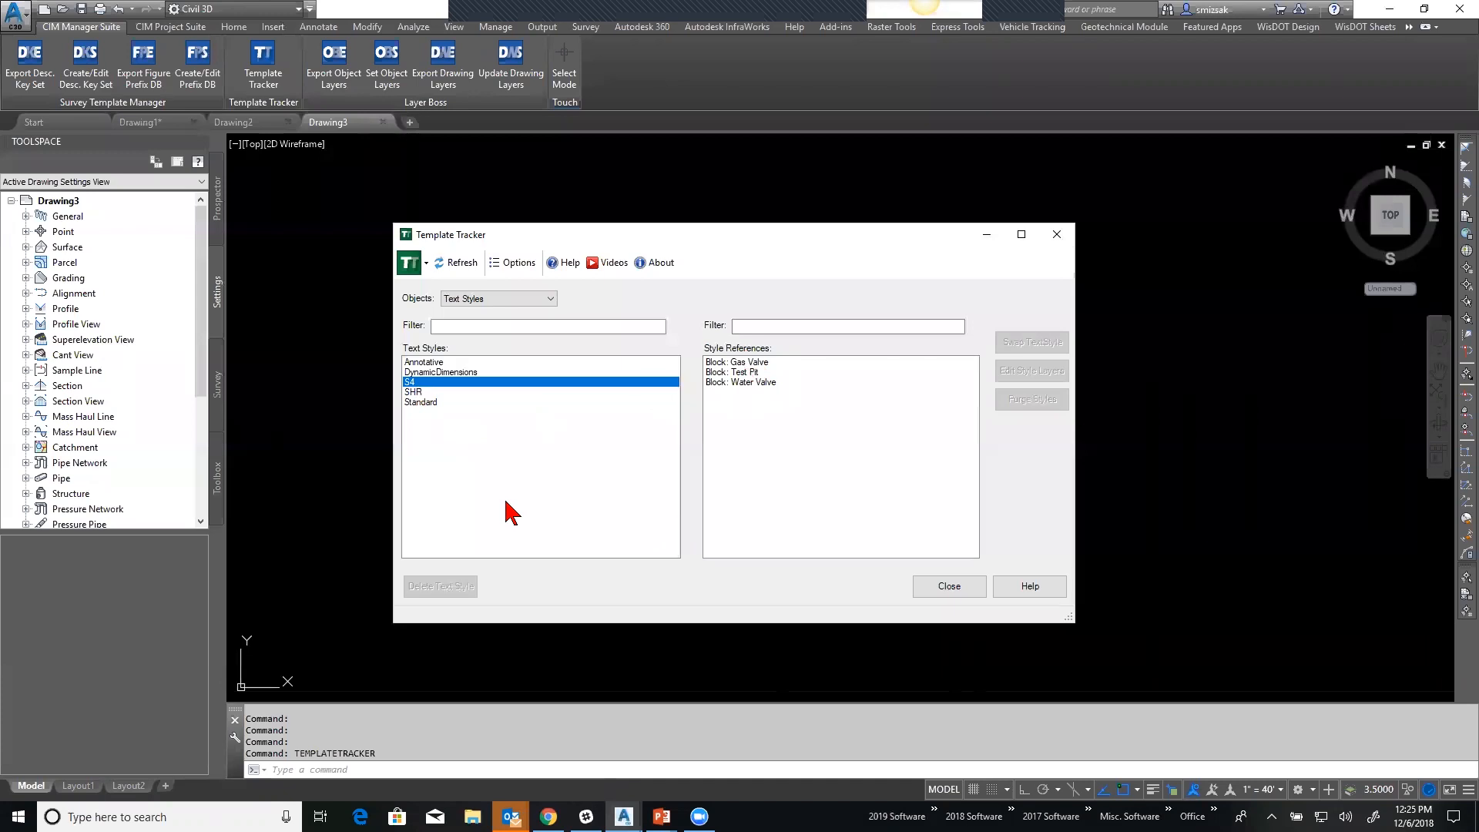
{"action": "left_click", "coordinate": [412, 393]}
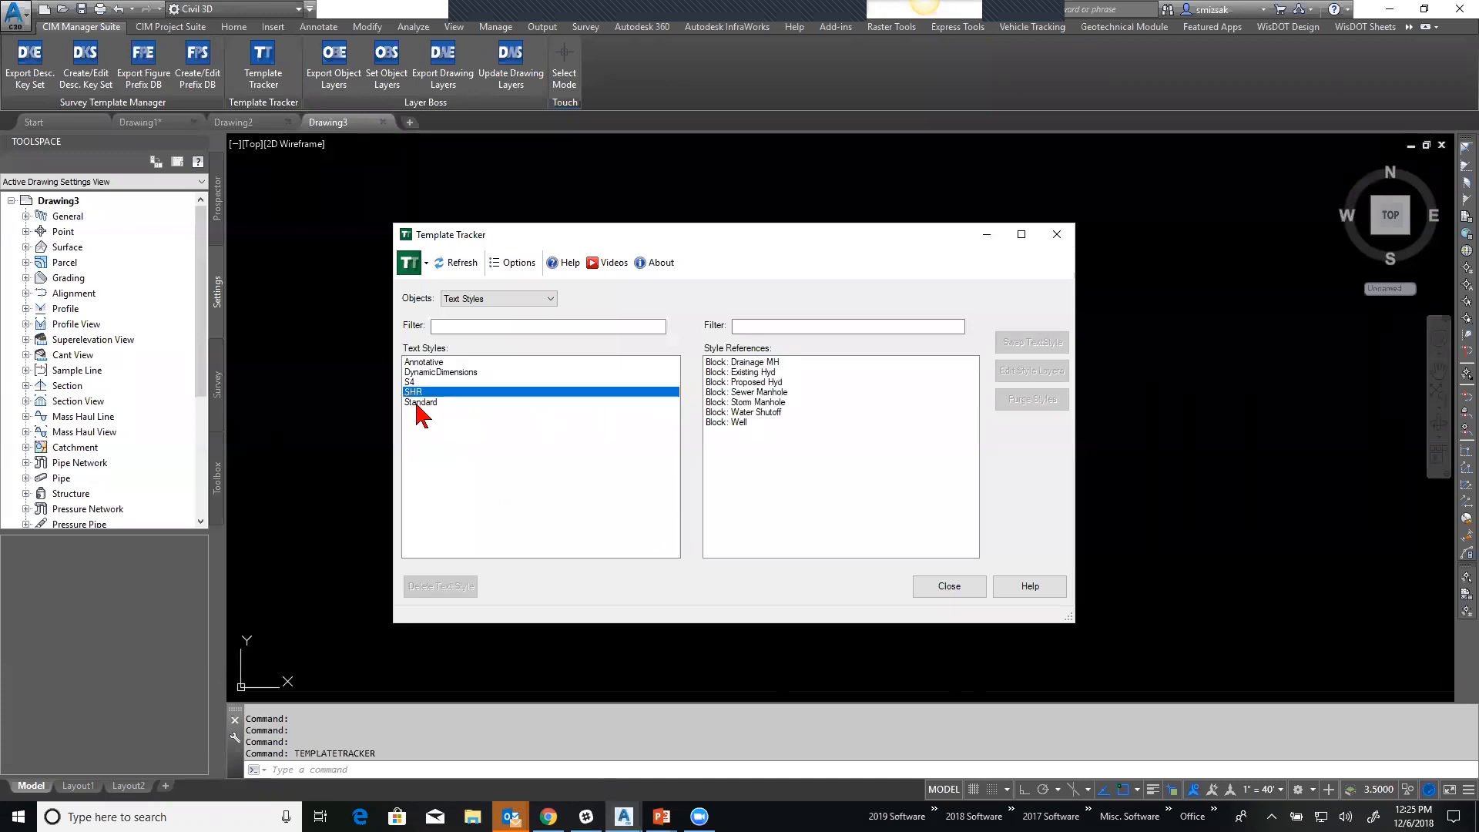
{"action": "left_click", "coordinate": [417, 402]}
{"action": "scroll", "coordinate": [847, 458], "scroll_direction": "down", "scroll_amount": 5}
{"action": "scroll", "coordinate": [847, 459], "scroll_direction": "down", "scroll_amount": 20}
{"action": "scroll", "coordinate": [840, 473], "scroll_direction": "down", "scroll_amount": 10}
Check the style references of the dimension styles Annotative and Standard.
{"action": "left_click", "coordinate": [532, 298]}
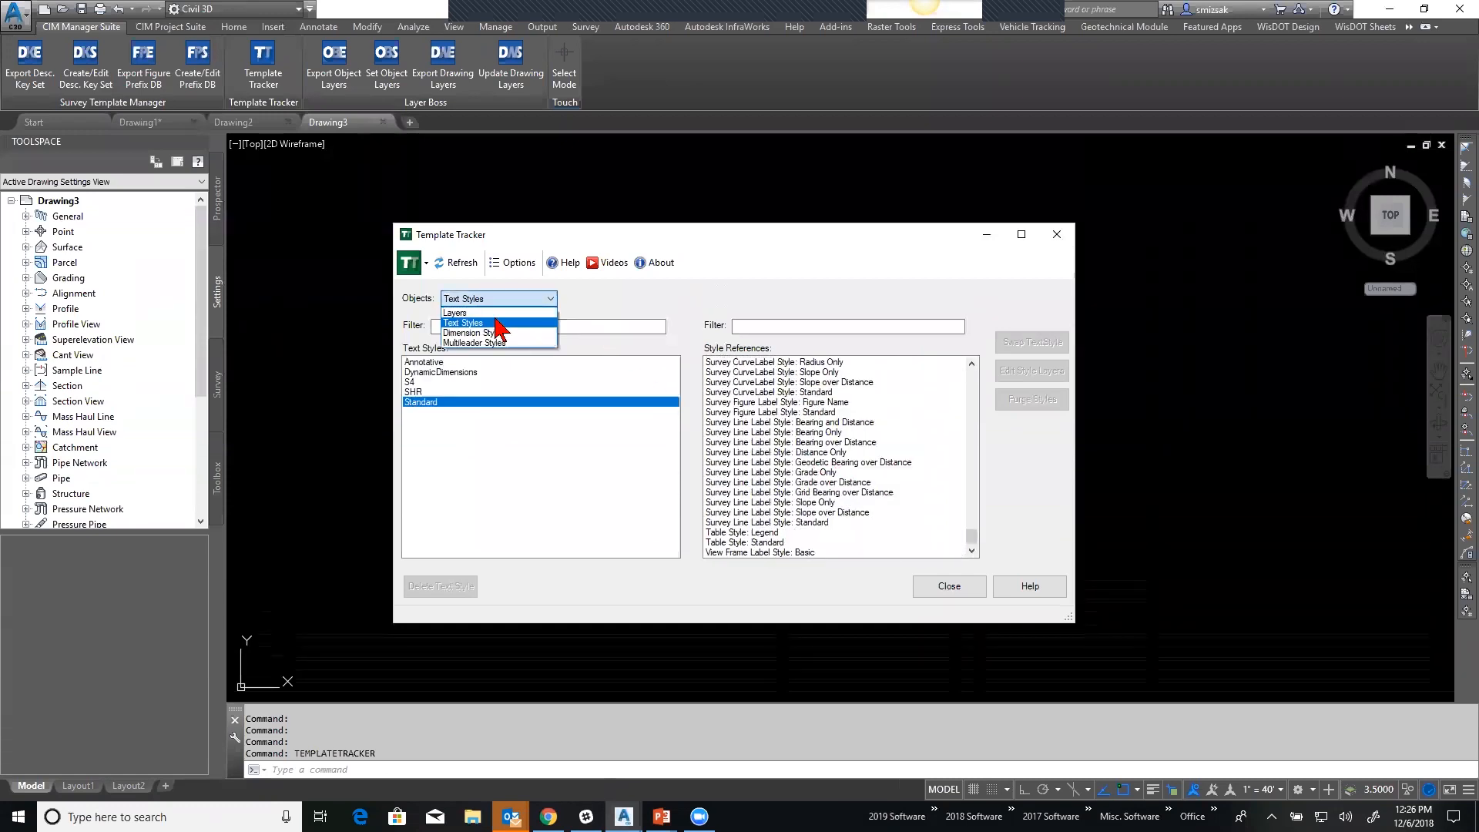
{"action": "left_click", "coordinate": [485, 333]}
{"action": "left_click", "coordinate": [408, 363]}
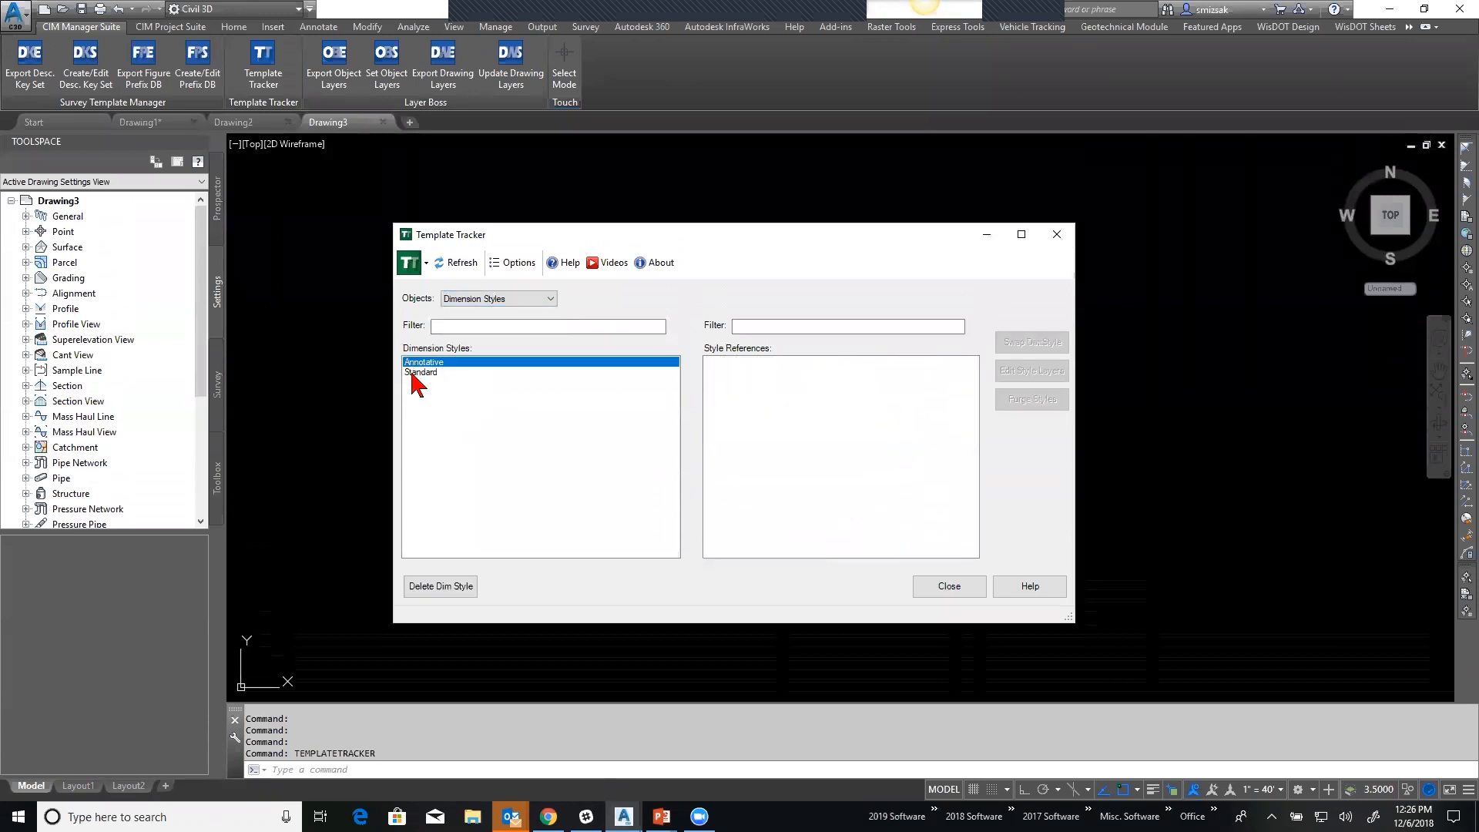
{"action": "left_click", "coordinate": [422, 373]}
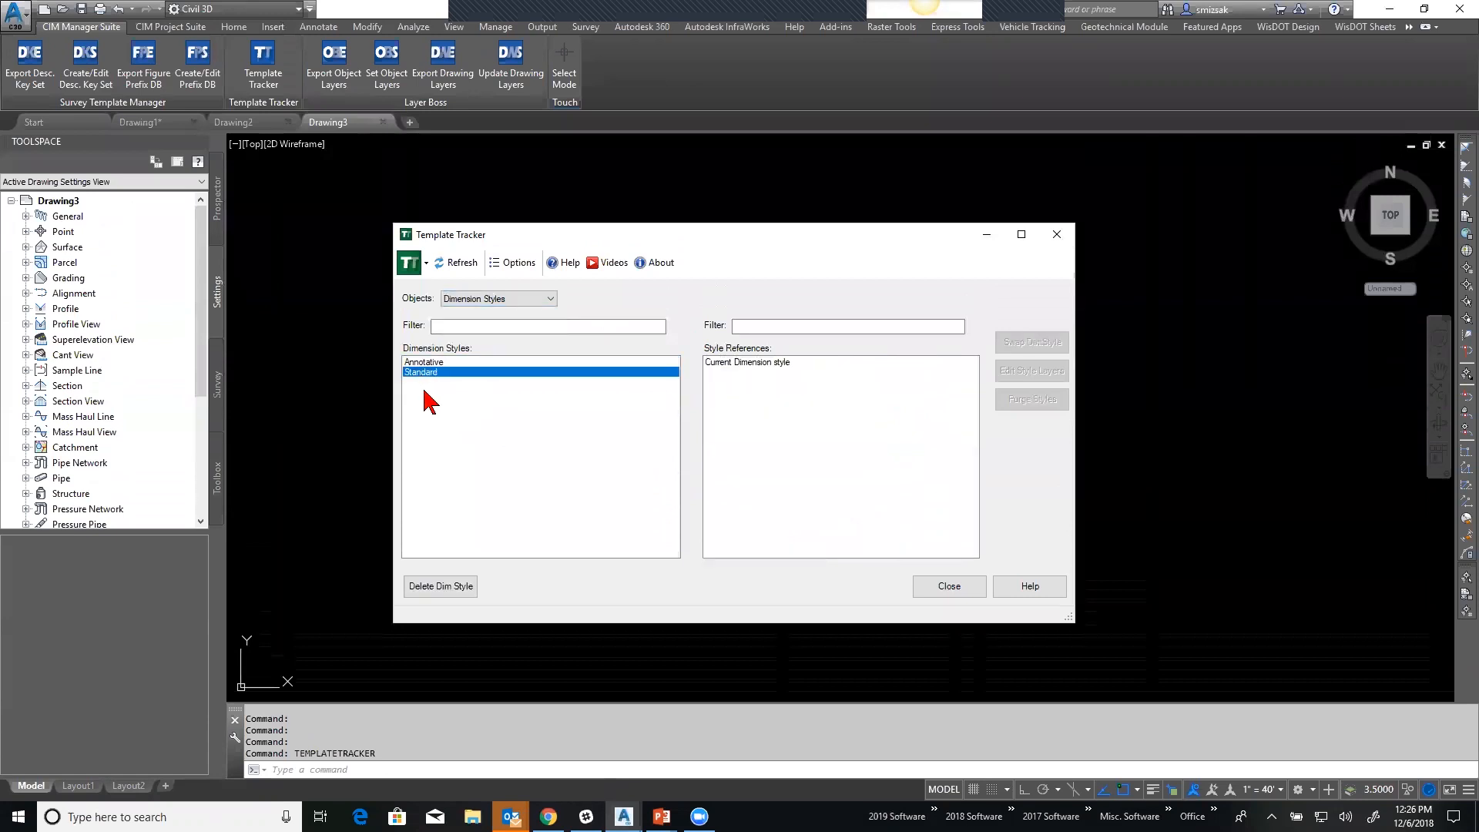
Check the style references of the Standard multileader style, and close Template Tracker.
{"action": "left_click", "coordinate": [520, 300]}
{"action": "left_click", "coordinate": [485, 343]}
{"action": "left_click", "coordinate": [429, 362]}
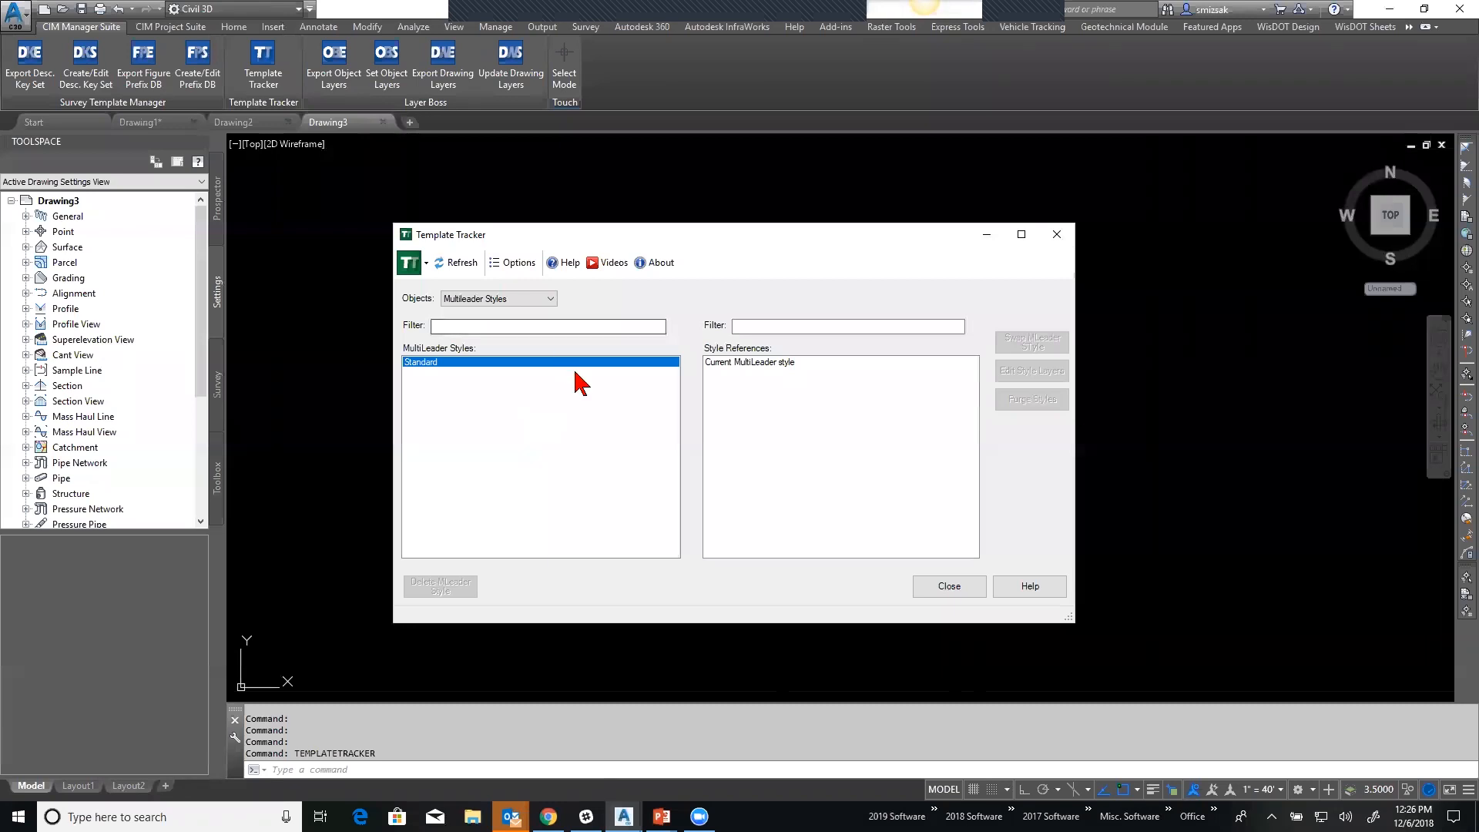
{"action": "left_click", "coordinate": [946, 587]}
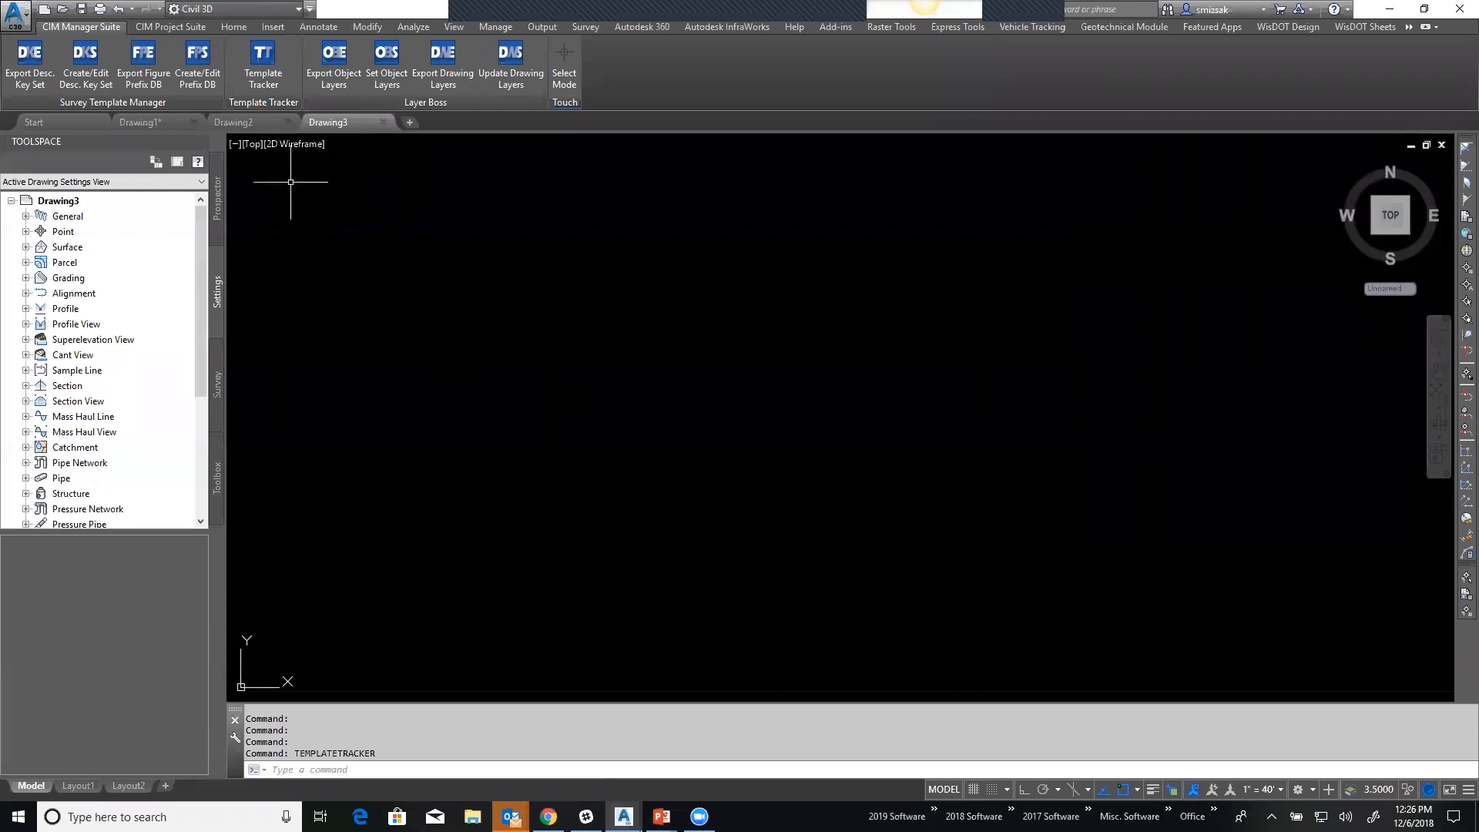
Review the object layer assignments in the drawing settings of Drawing3, and leave them without changes.
{"action": "right_click", "coordinate": [62, 201]}
{"action": "left_click", "coordinate": [110, 210]}
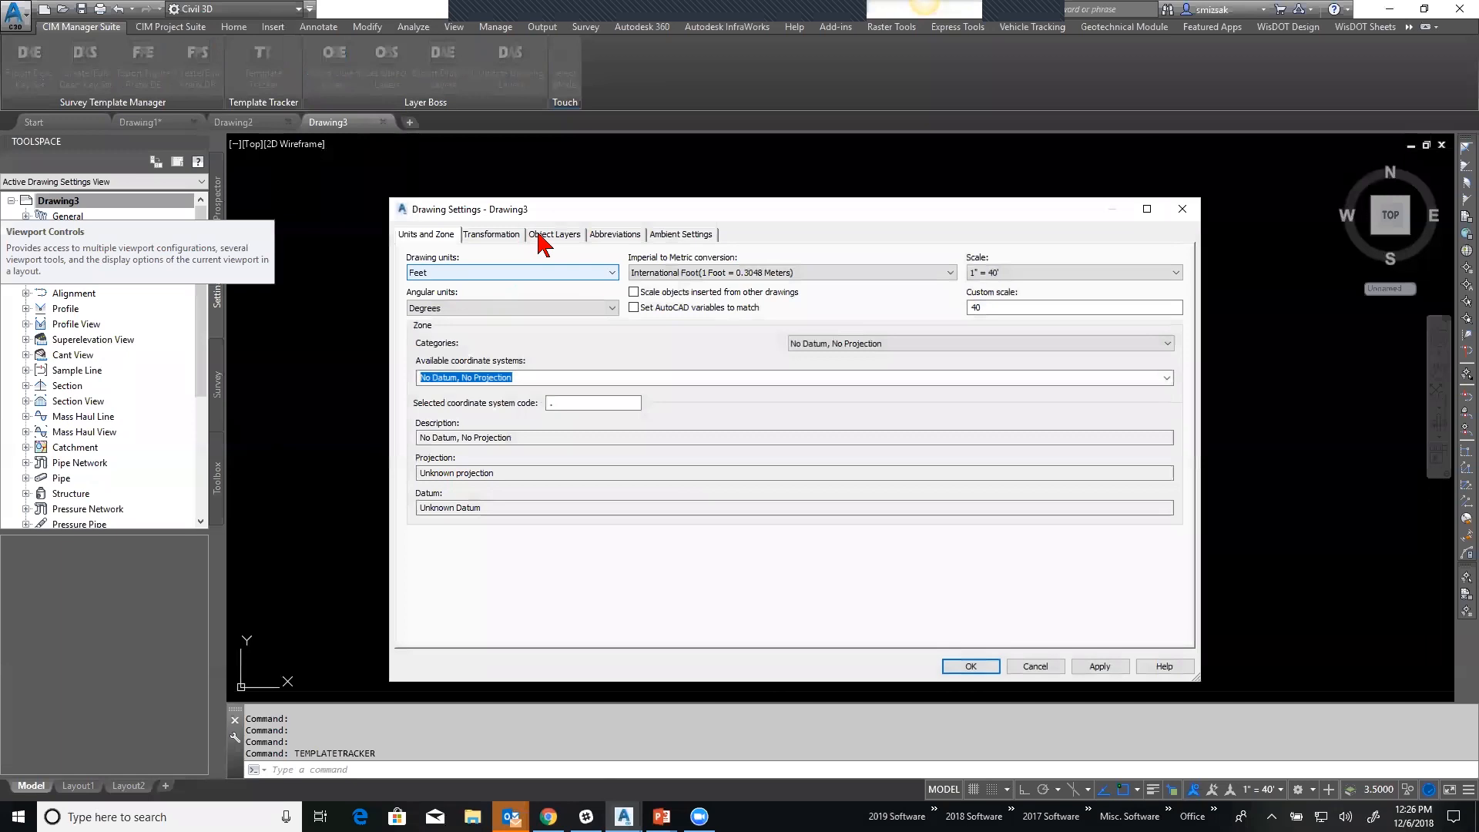
{"action": "left_click", "coordinate": [554, 235]}
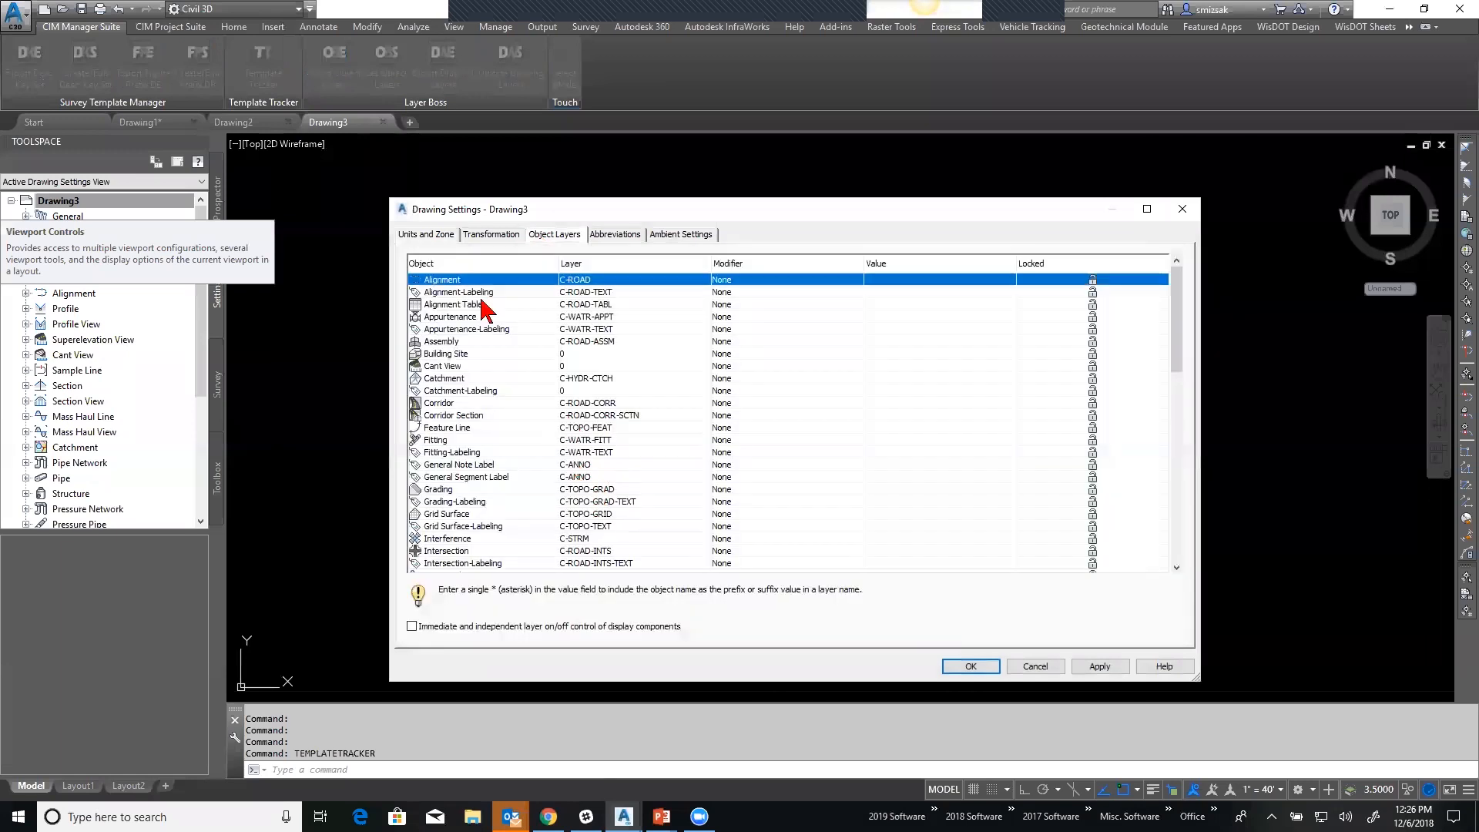
{"action": "key", "text": "ctrl"}
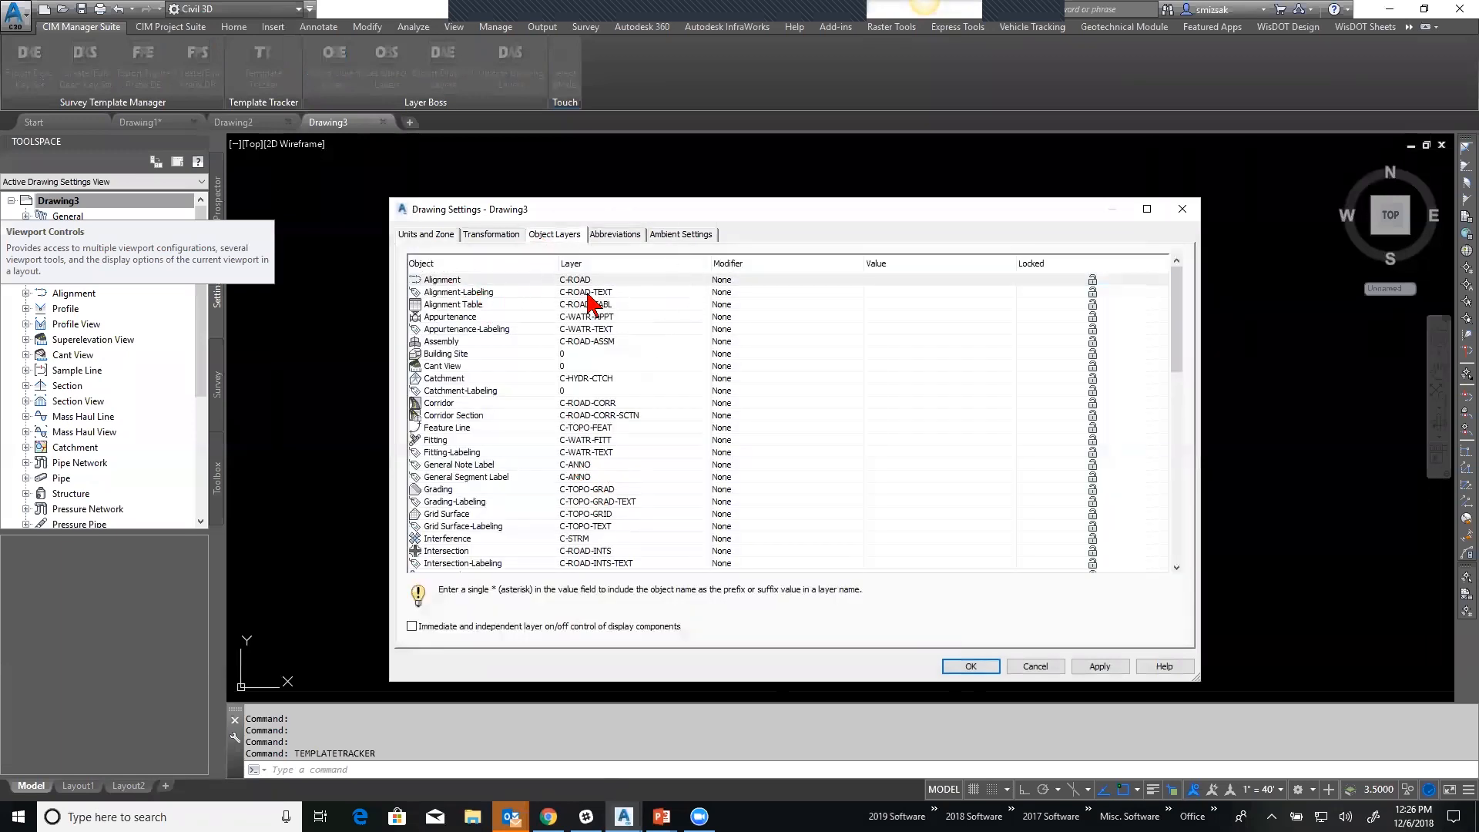
{"action": "key", "text": "ctrl"}
{"action": "scroll", "coordinate": [537, 358], "scroll_direction": "down", "scroll_amount": 1}
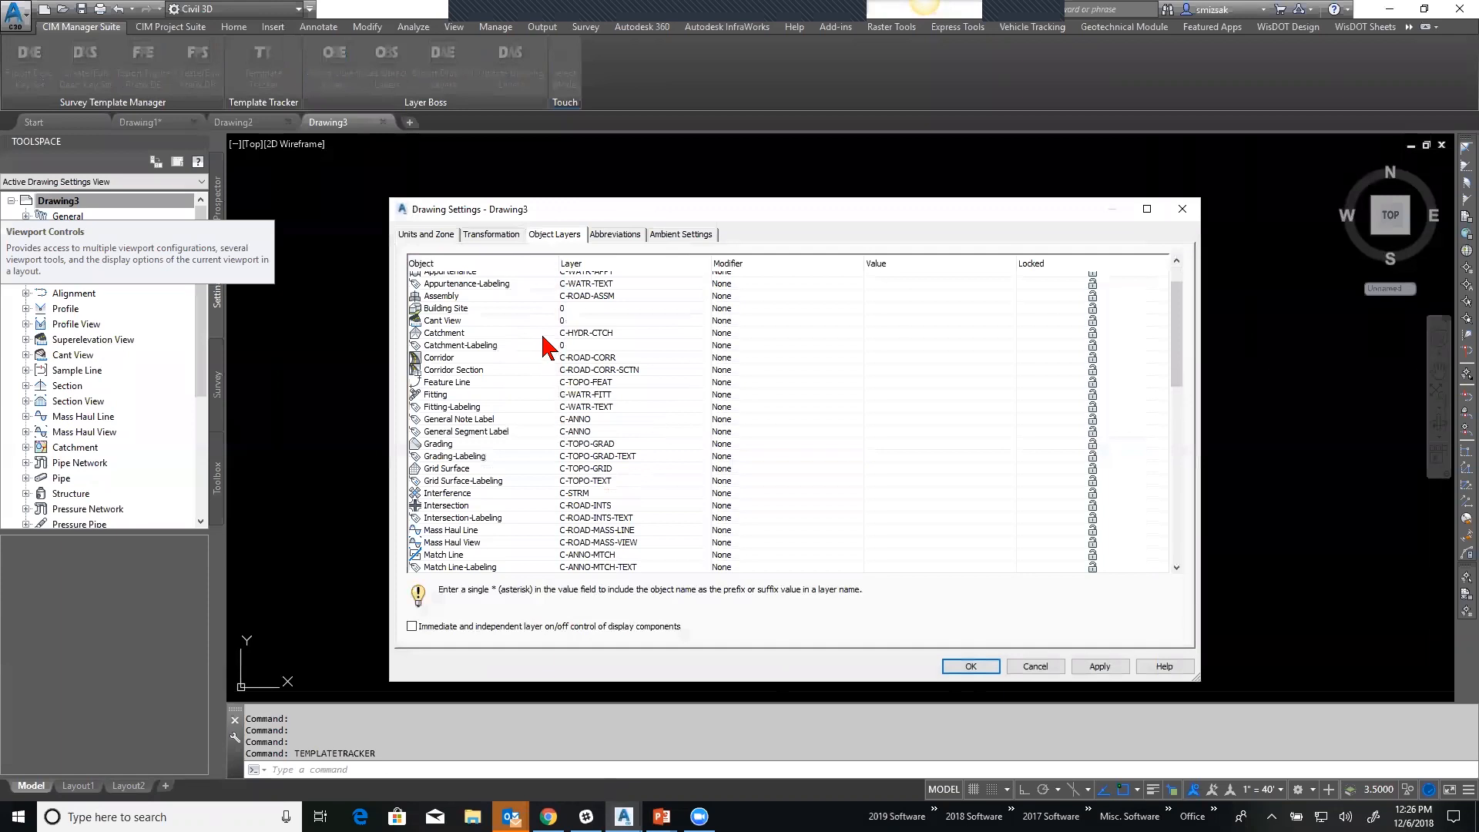
{"action": "scroll", "coordinate": [543, 338], "scroll_direction": "down", "scroll_amount": 10}
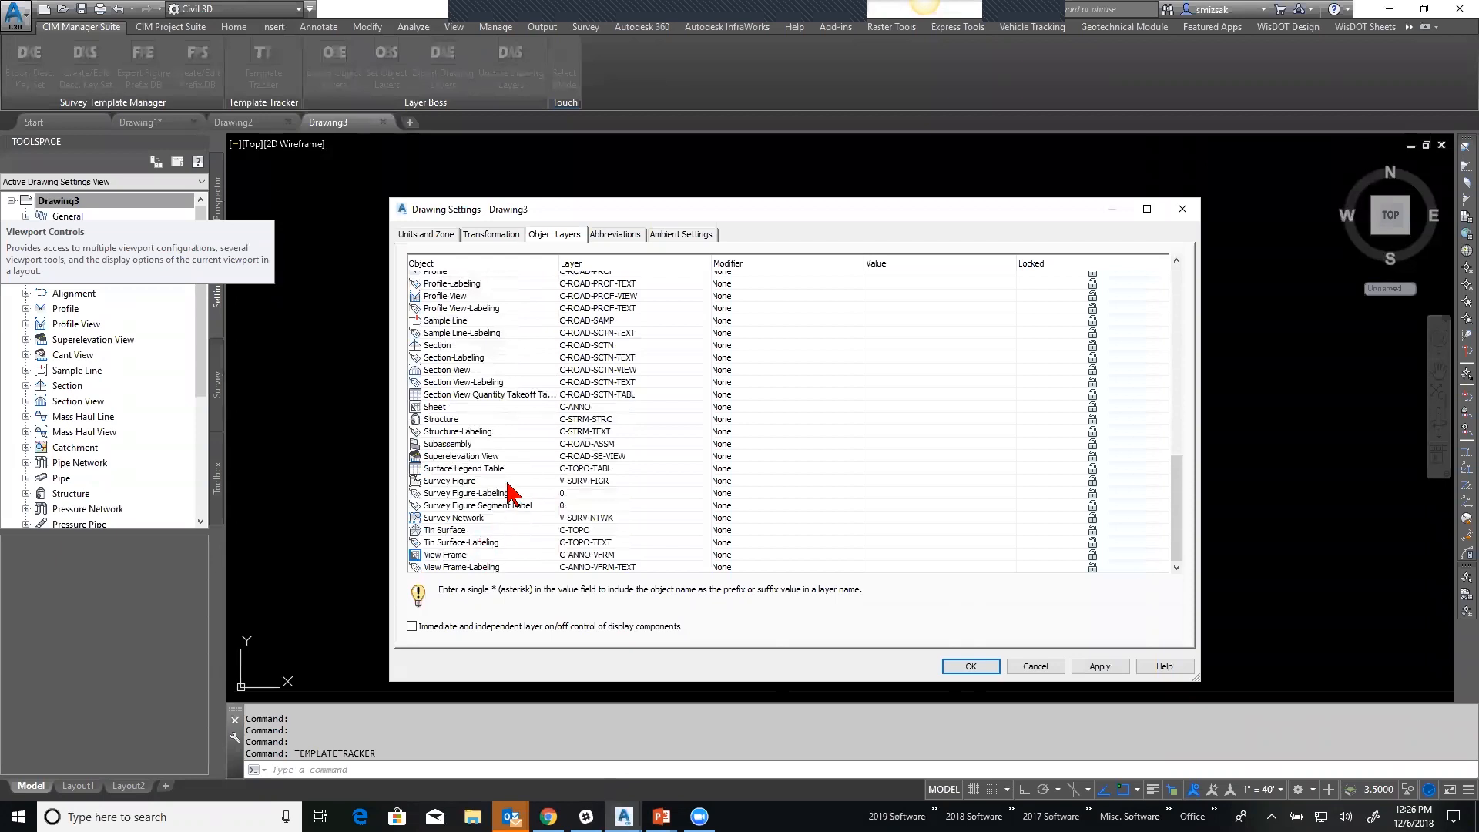
{"action": "scroll", "coordinate": [500, 508], "scroll_direction": "up", "scroll_amount": 5}
{"action": "scroll", "coordinate": [501, 509], "scroll_direction": "up", "scroll_amount": 5}
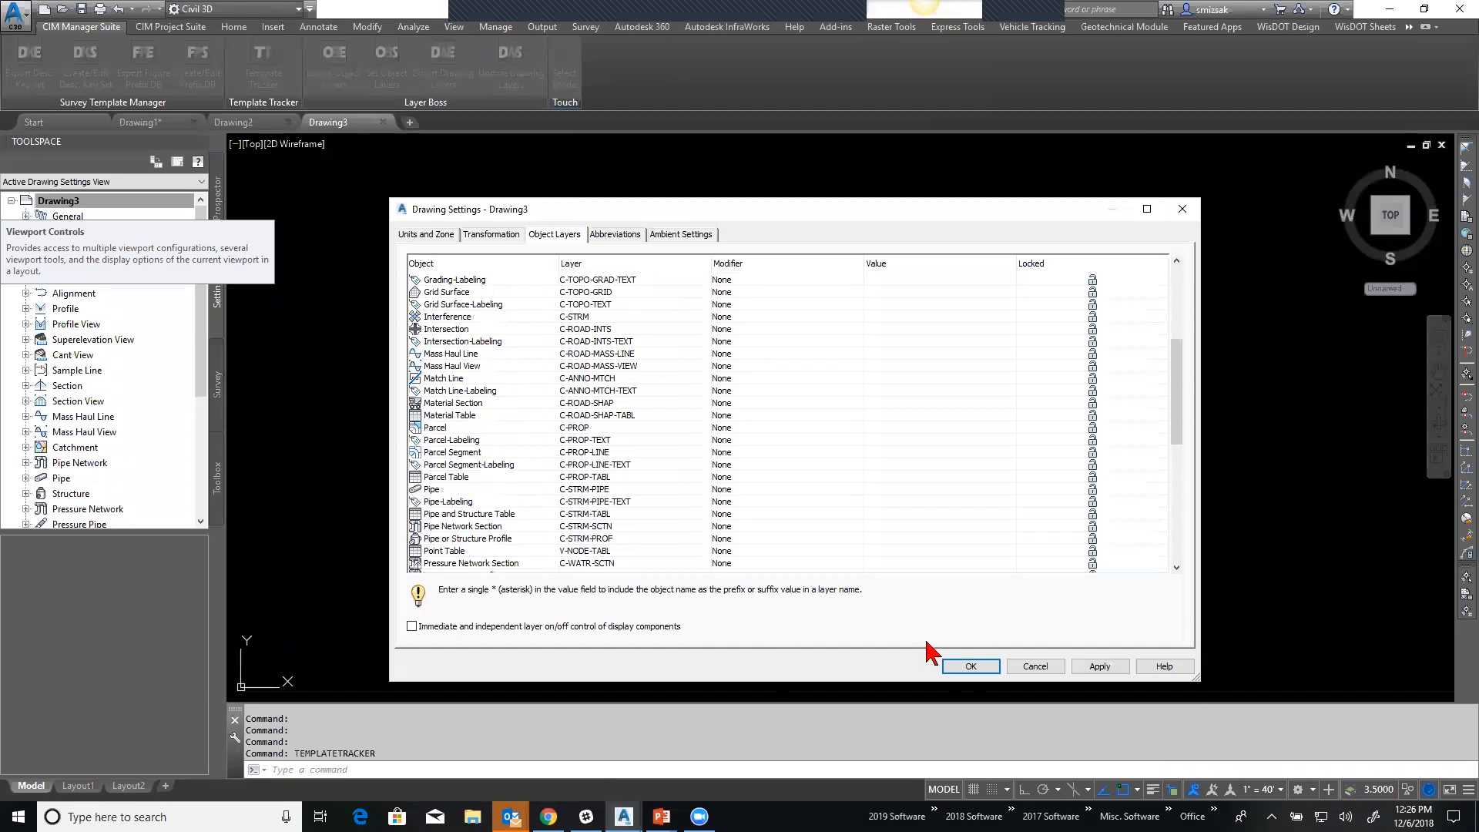
{"action": "left_click", "coordinate": [1033, 667]}
Export the current drawing's object layers to an Excel file named Demo1206 OBL on the desktop.
{"action": "left_click", "coordinate": [339, 79]}
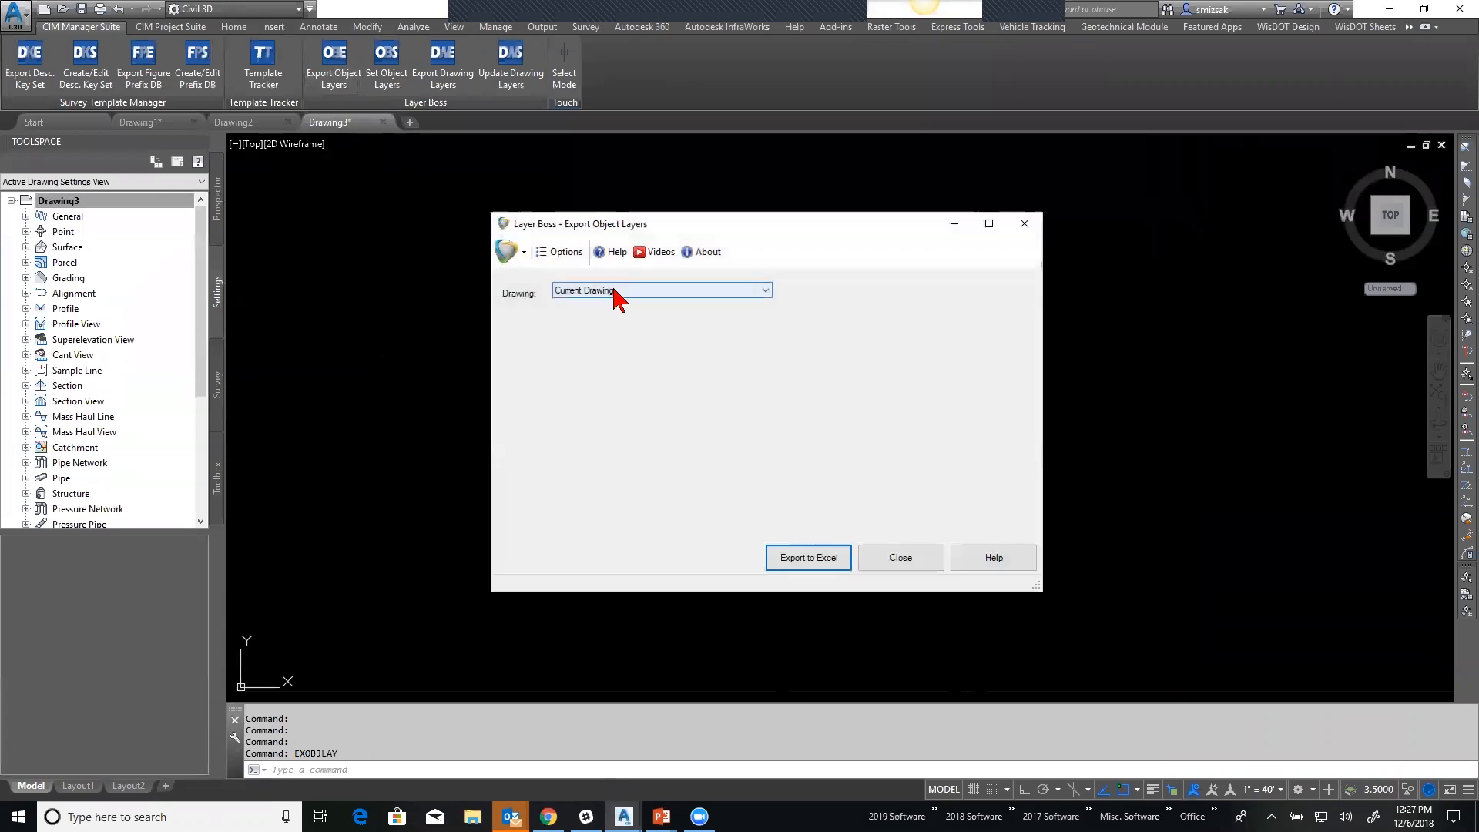
{"action": "left_click", "coordinate": [616, 296]}
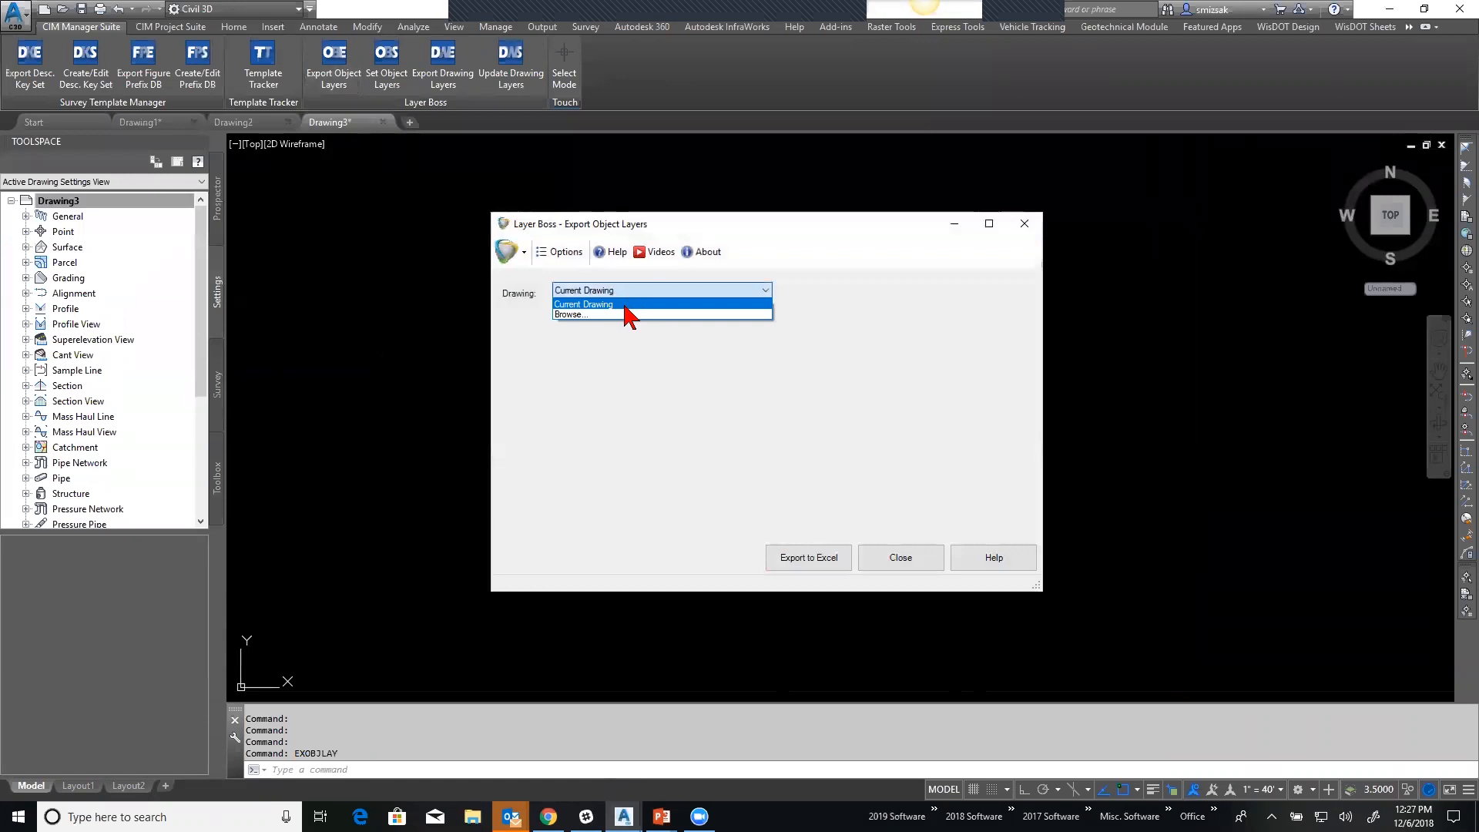
{"action": "left_click", "coordinate": [621, 305]}
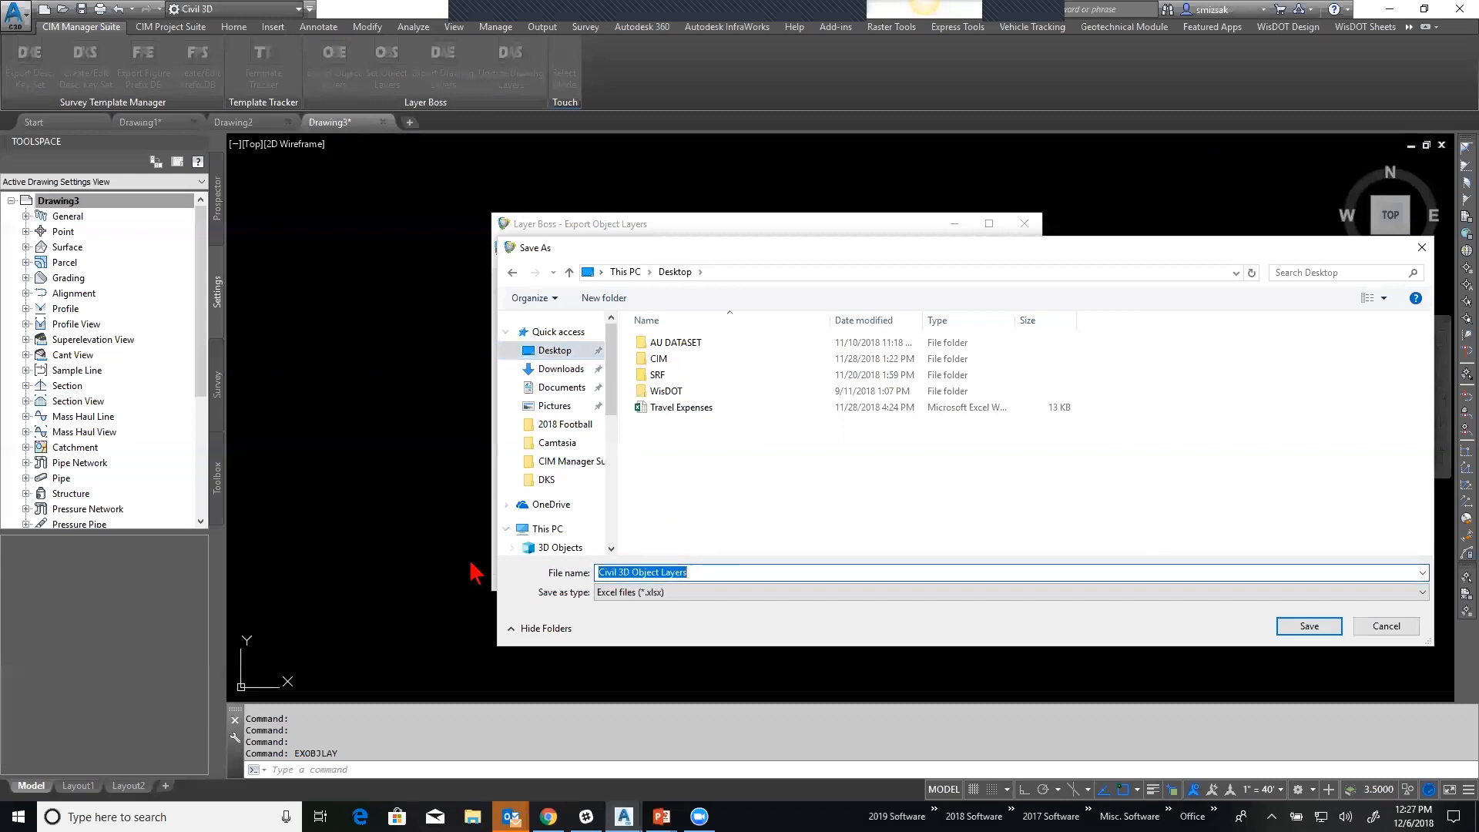
{"action": "type", "text": "Demo1206 OBL"}
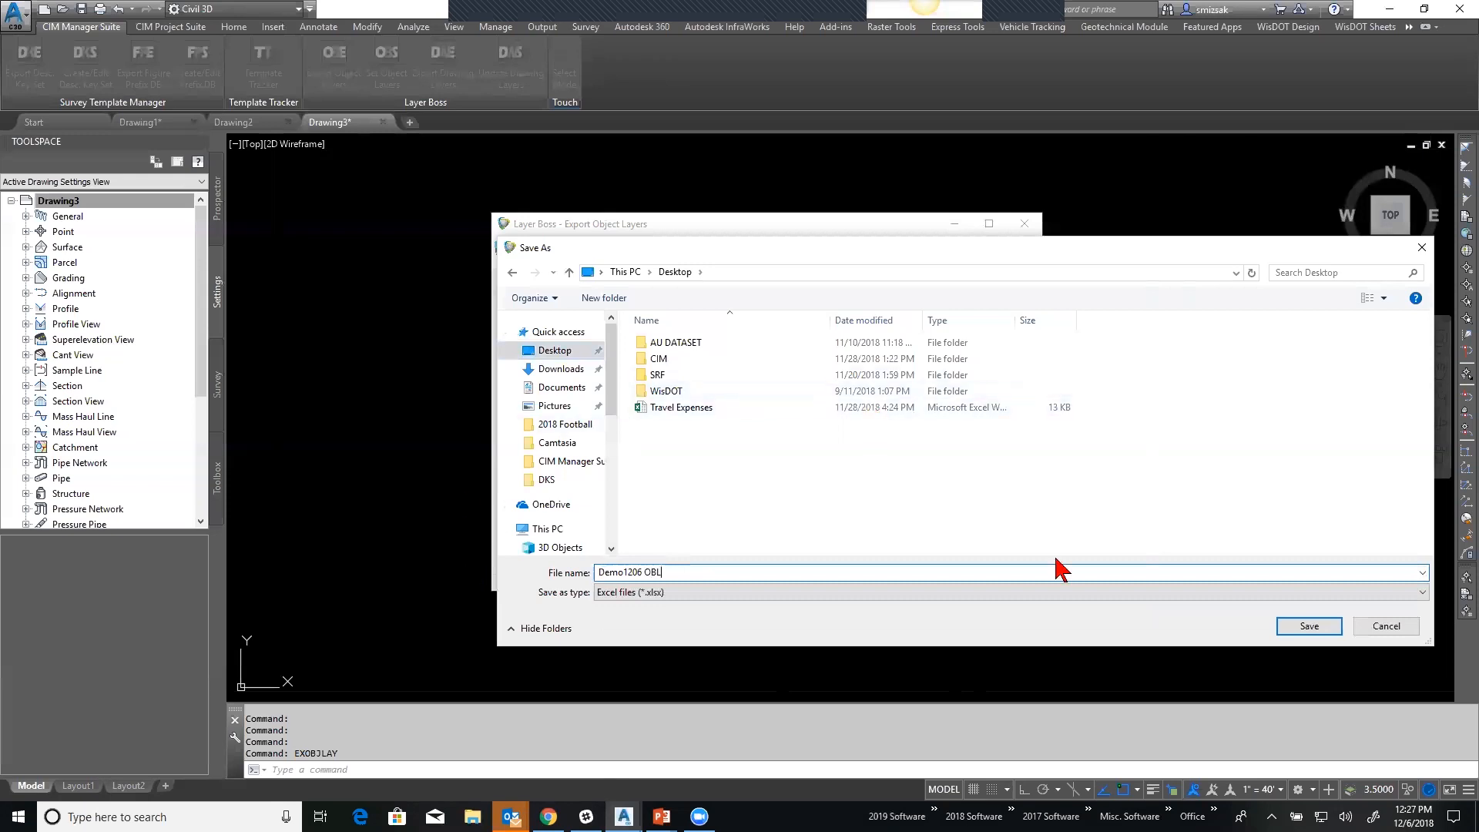
{"action": "left_click", "coordinate": [1285, 627]}
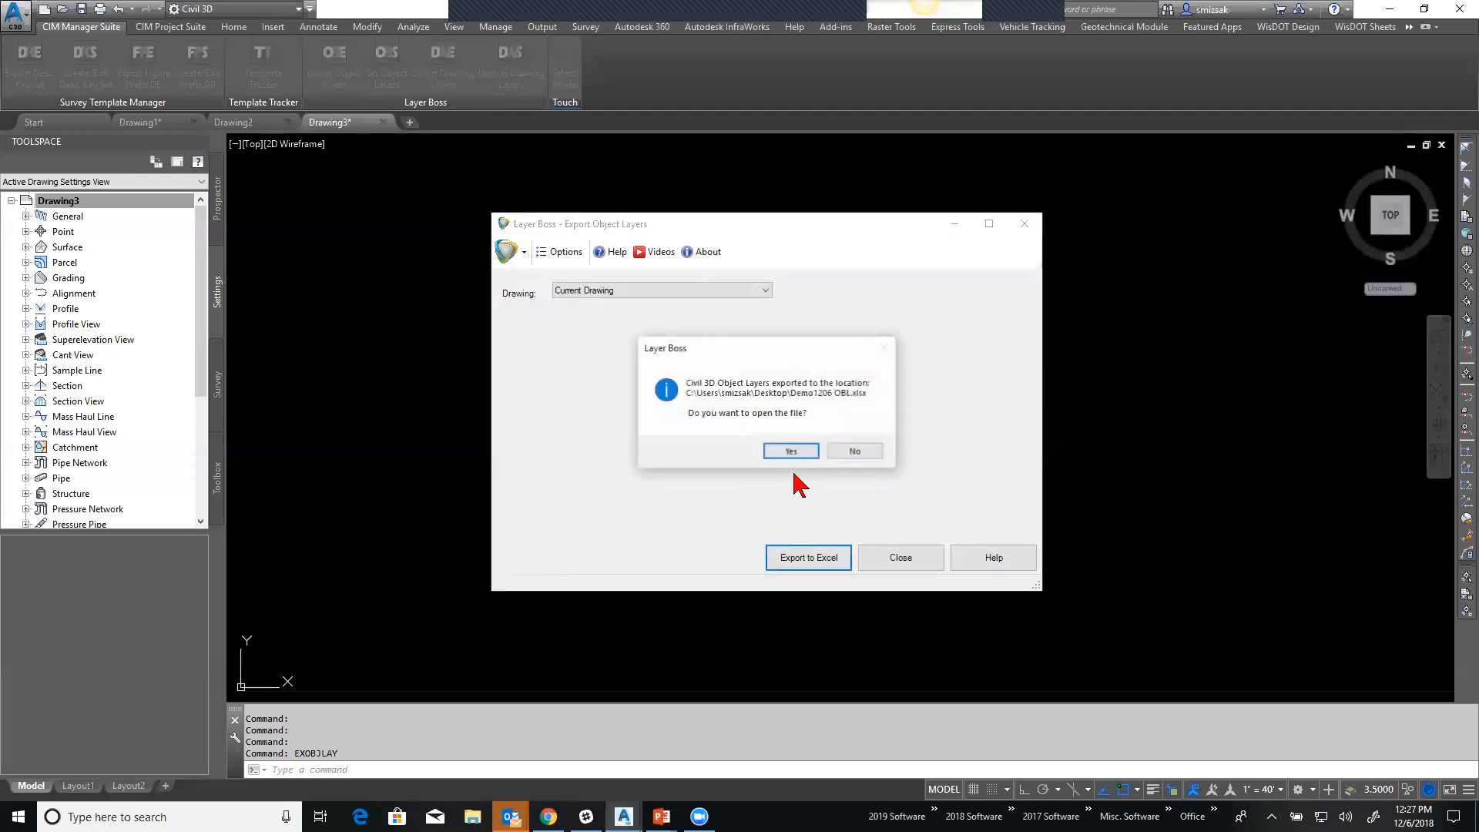
Open the exported Demo1206 OBL workbook to review its object layers, and close both the workbook and the export dialog.
{"action": "left_click", "coordinate": [790, 452]}
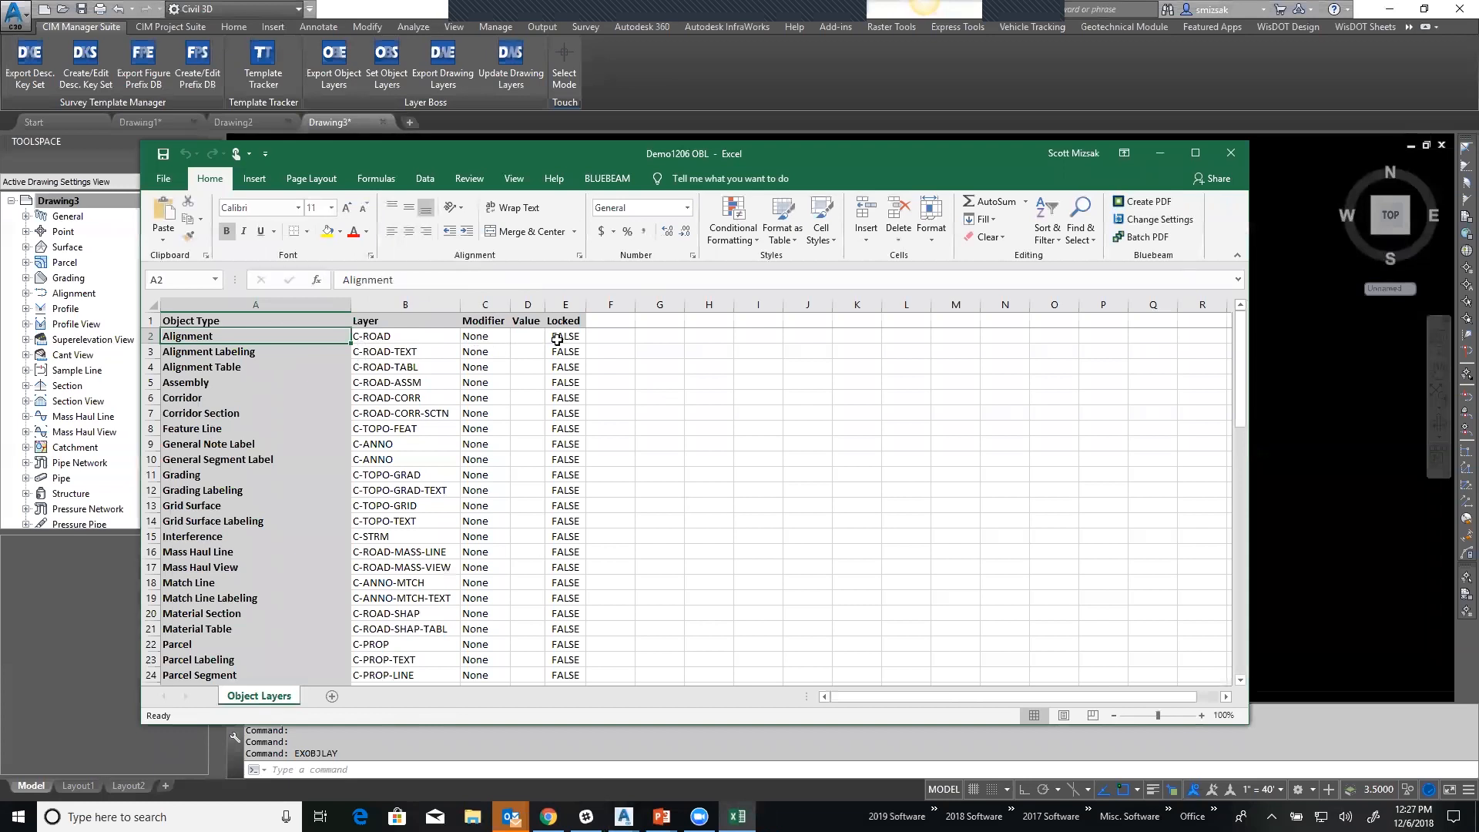
{"action": "left_click", "coordinate": [1230, 153]}
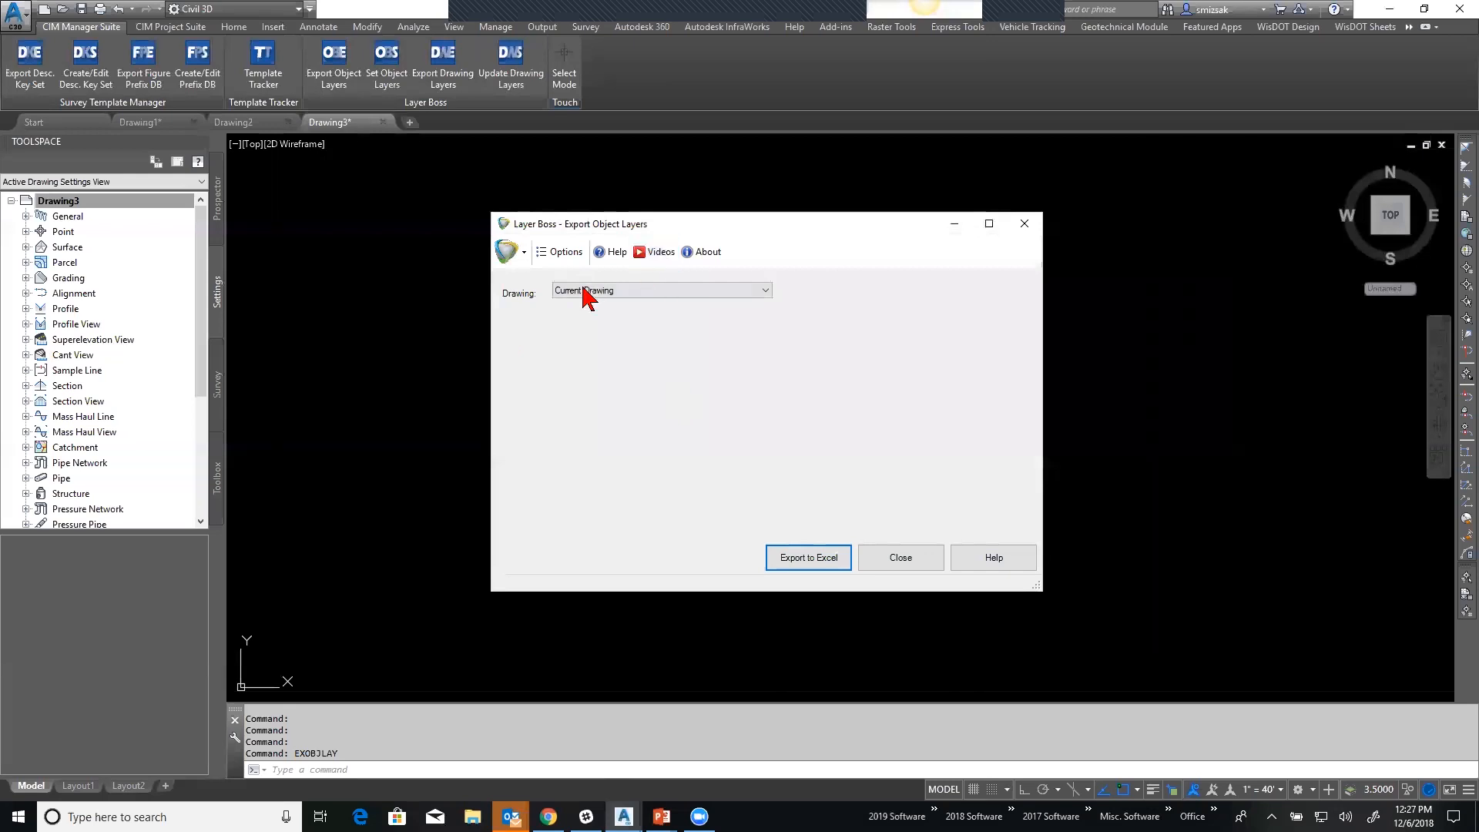
{"action": "left_click", "coordinate": [896, 560]}
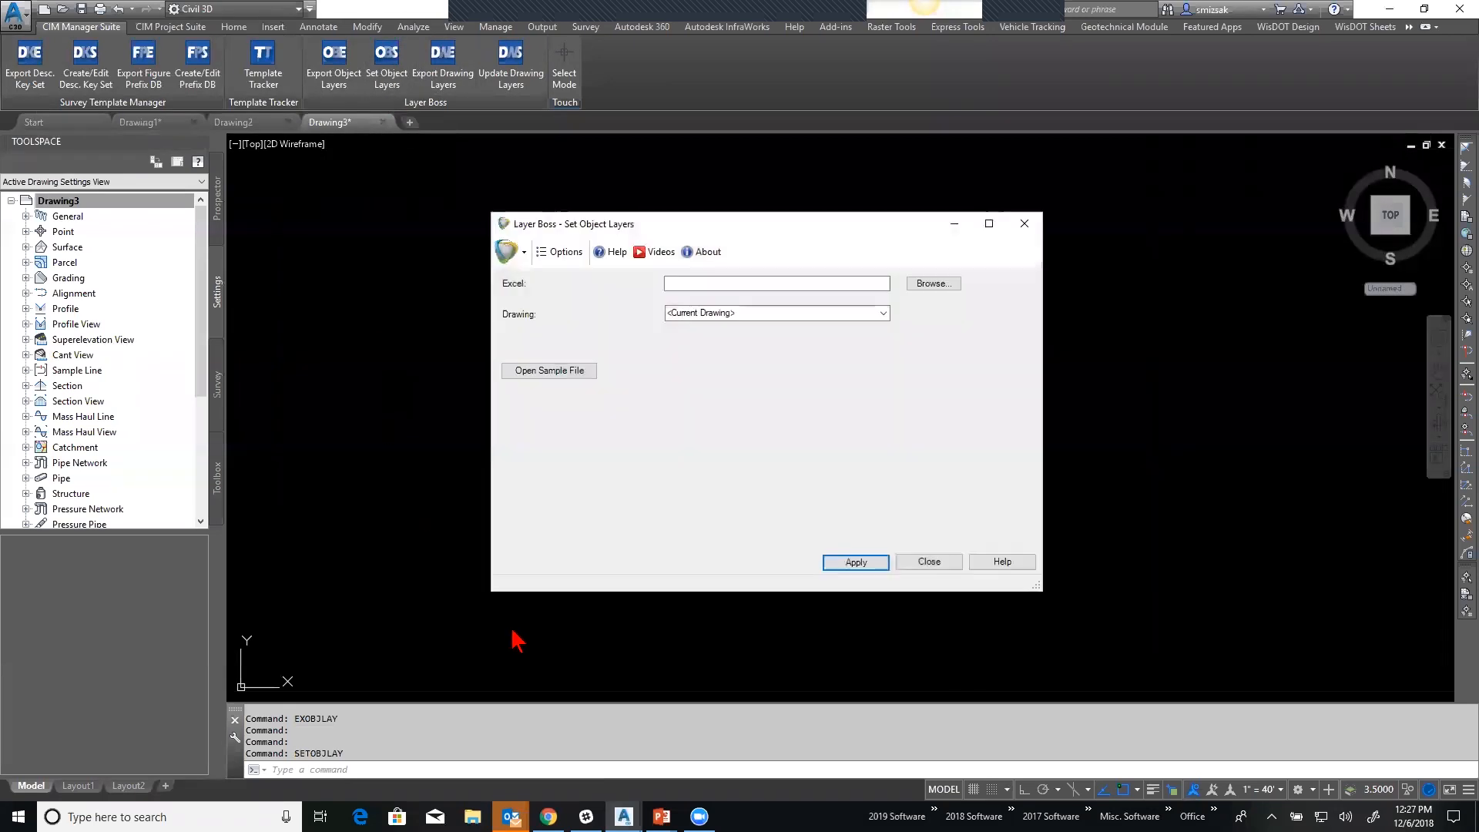
Load the Civil 3D Object Layers workbook from AU DATASET > AU2018 > 02 Layer Boss as the Excel source for setting object layers.
{"action": "left_click", "coordinate": [926, 287]}
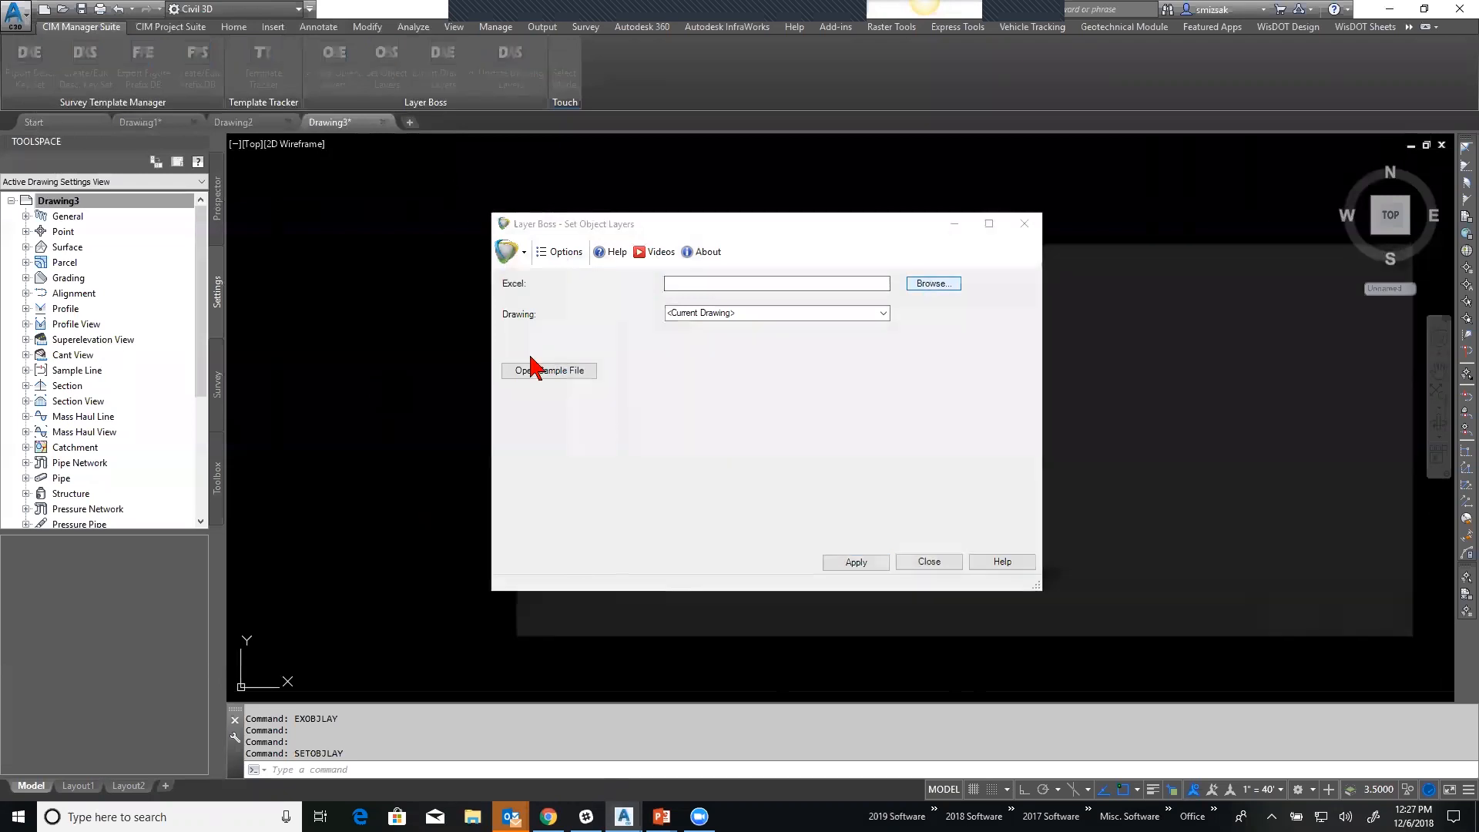
{"action": "scroll", "coordinate": [562, 333], "scroll_direction": "up", "scroll_amount": 3}
{"action": "scroll", "coordinate": [562, 333], "scroll_direction": "up", "scroll_amount": 2}
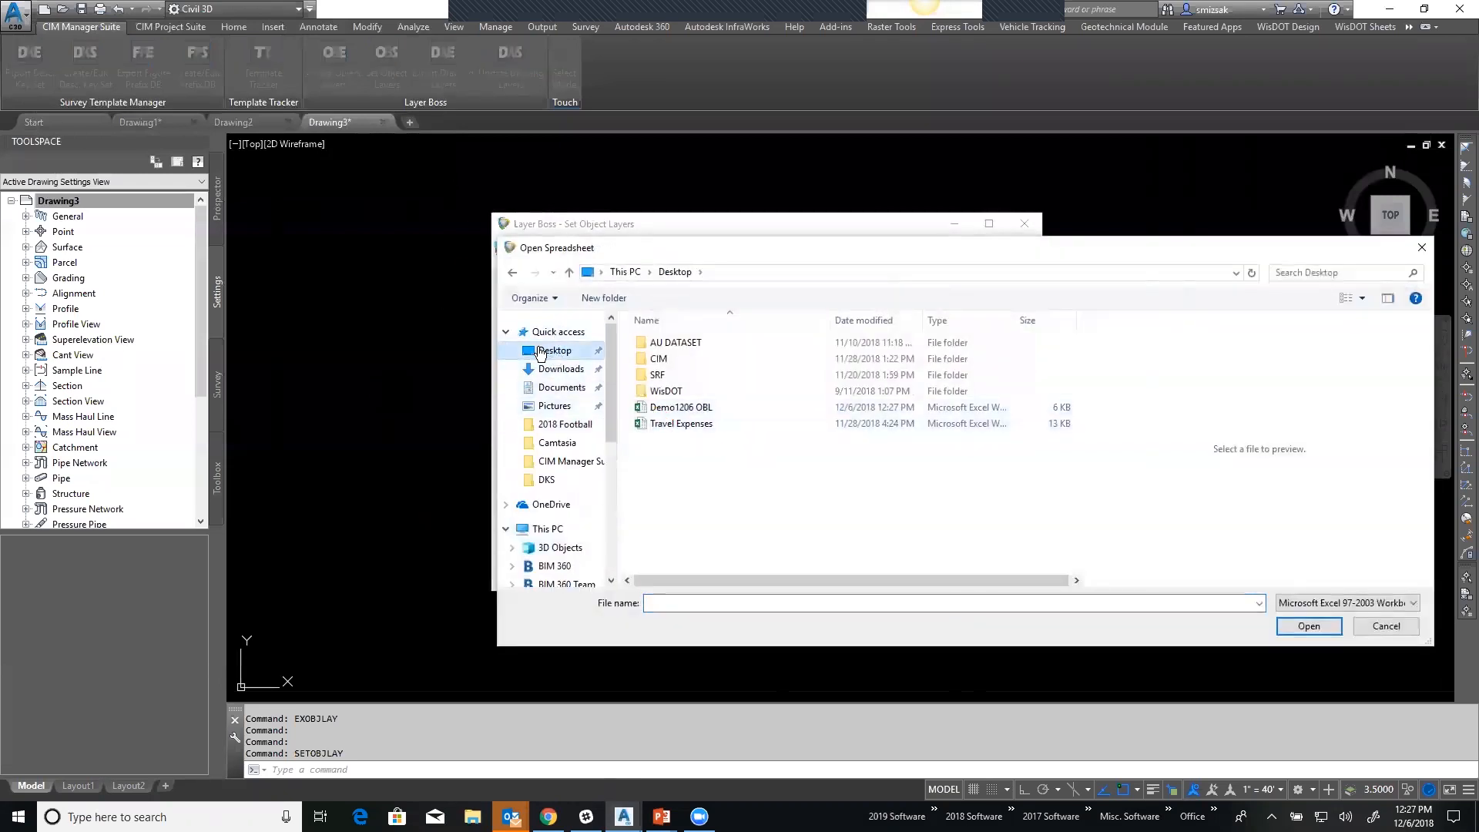
{"action": "left_click", "coordinate": [1317, 602]}
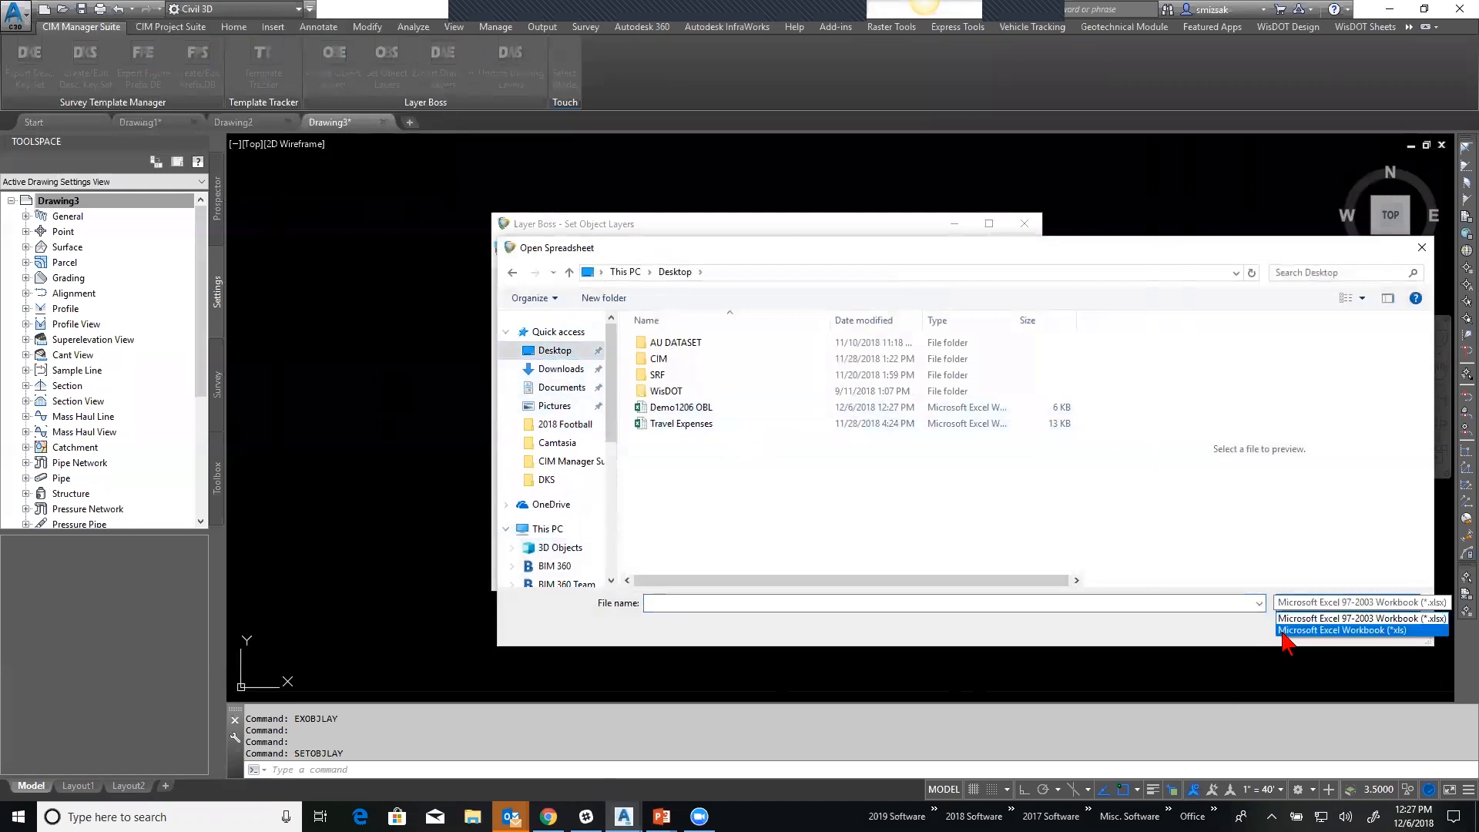
{"action": "left_click", "coordinate": [1285, 632]}
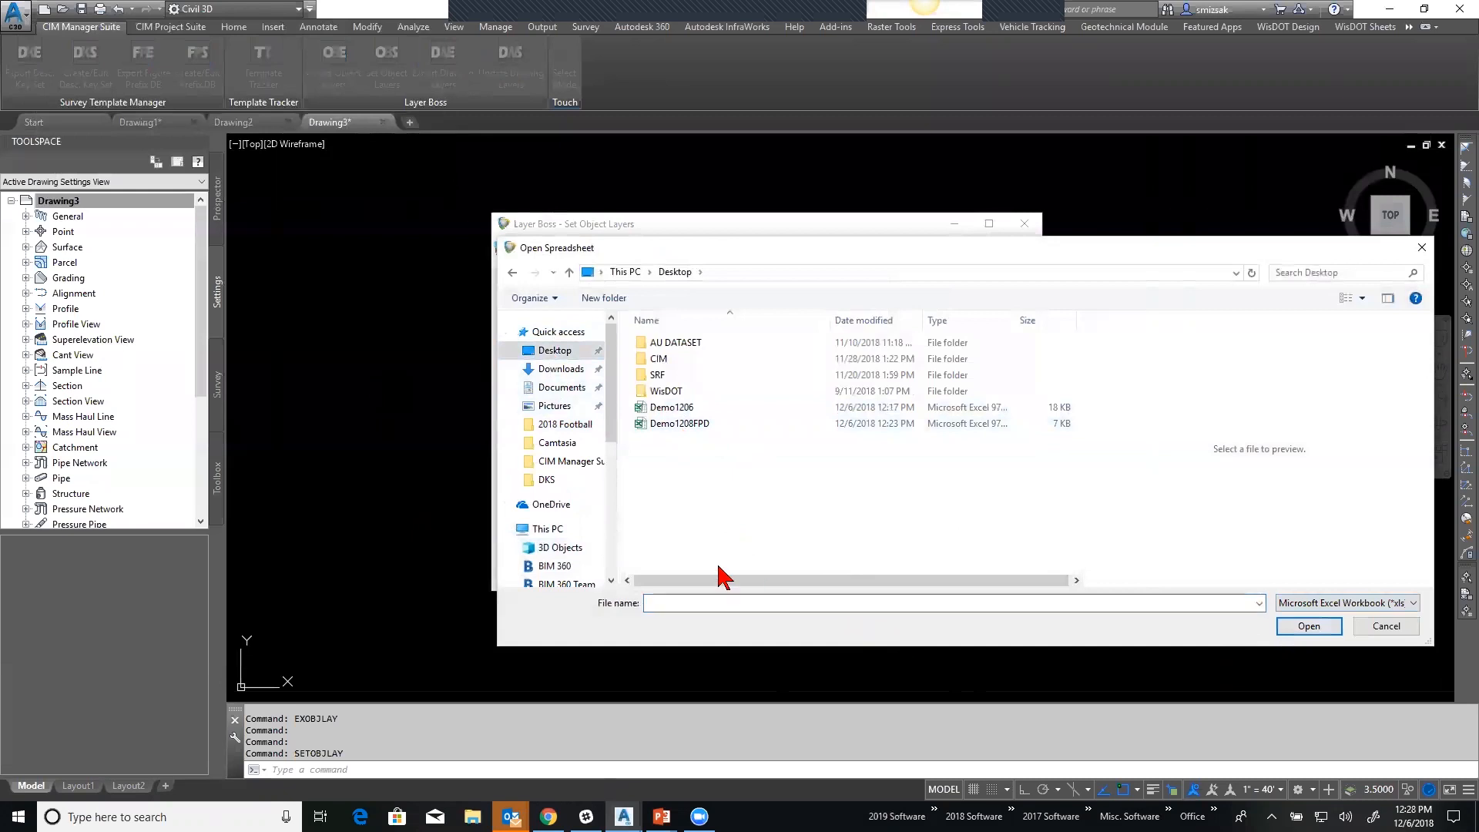
{"action": "double_click", "coordinate": [684, 343]}
{"action": "double_click", "coordinate": [663, 376]}
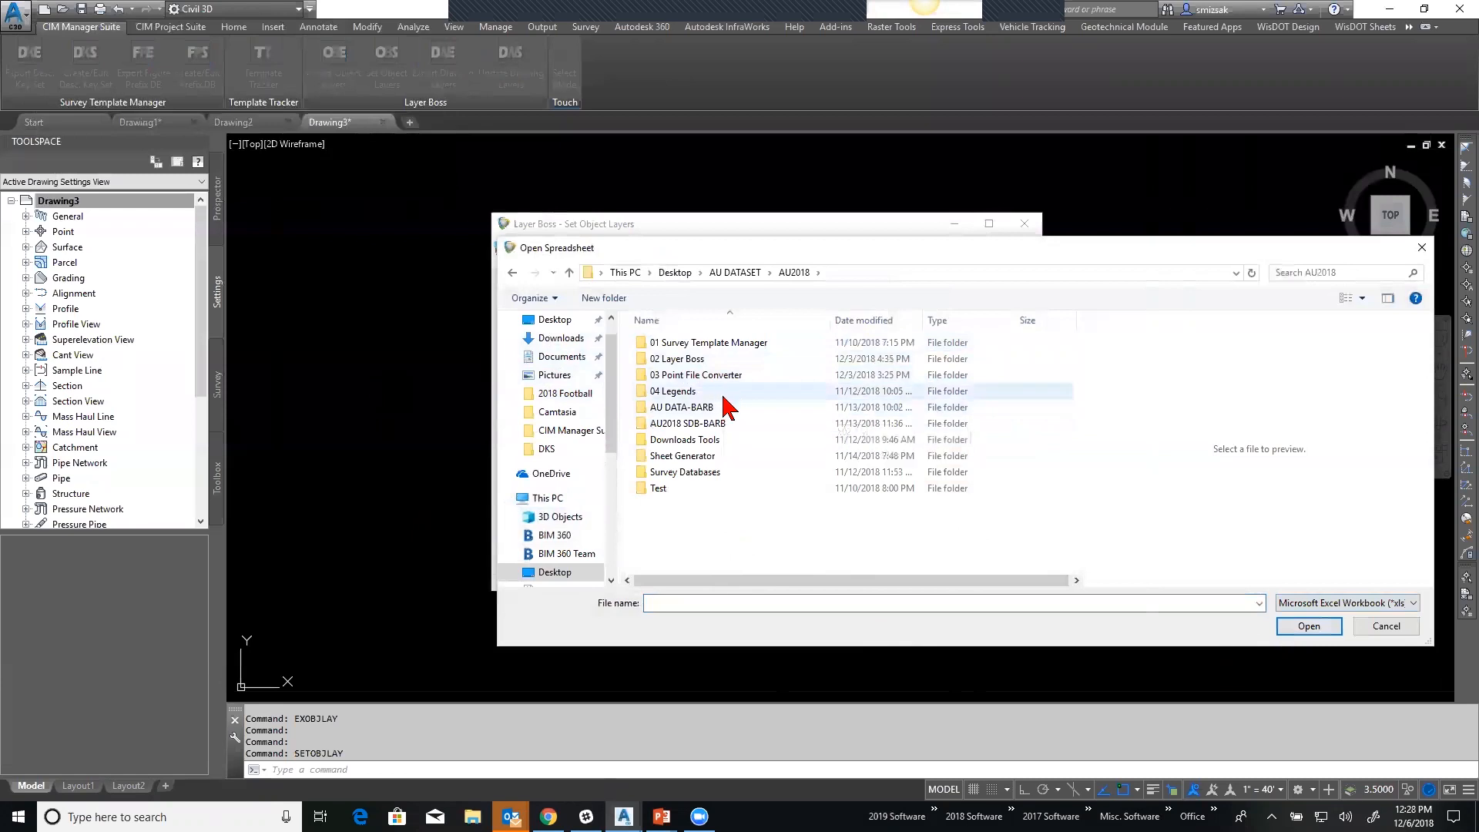
{"action": "double_click", "coordinate": [688, 360]}
{"action": "left_click", "coordinate": [1310, 604]}
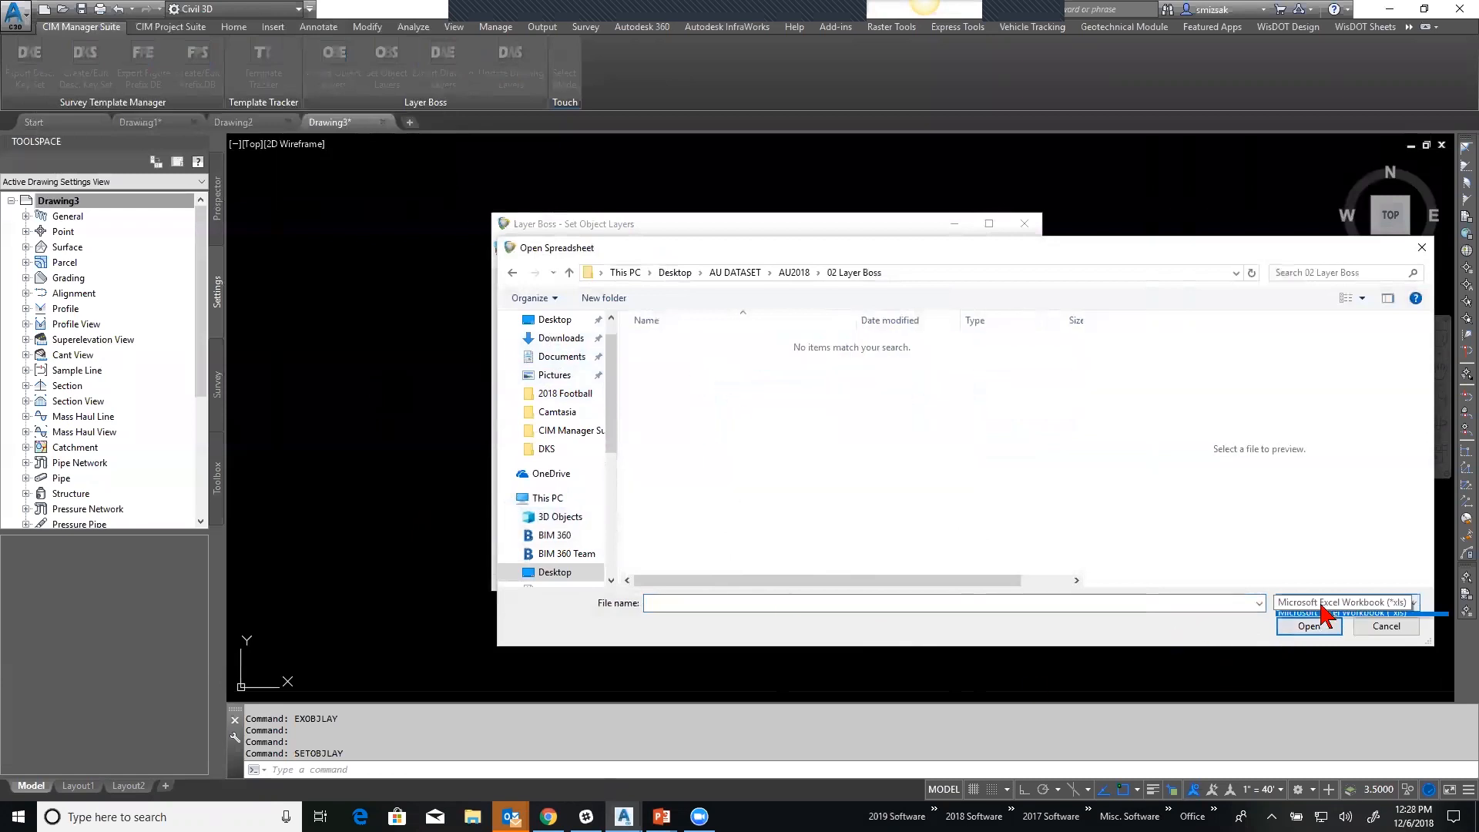
{"action": "left_click", "coordinate": [1314, 623]}
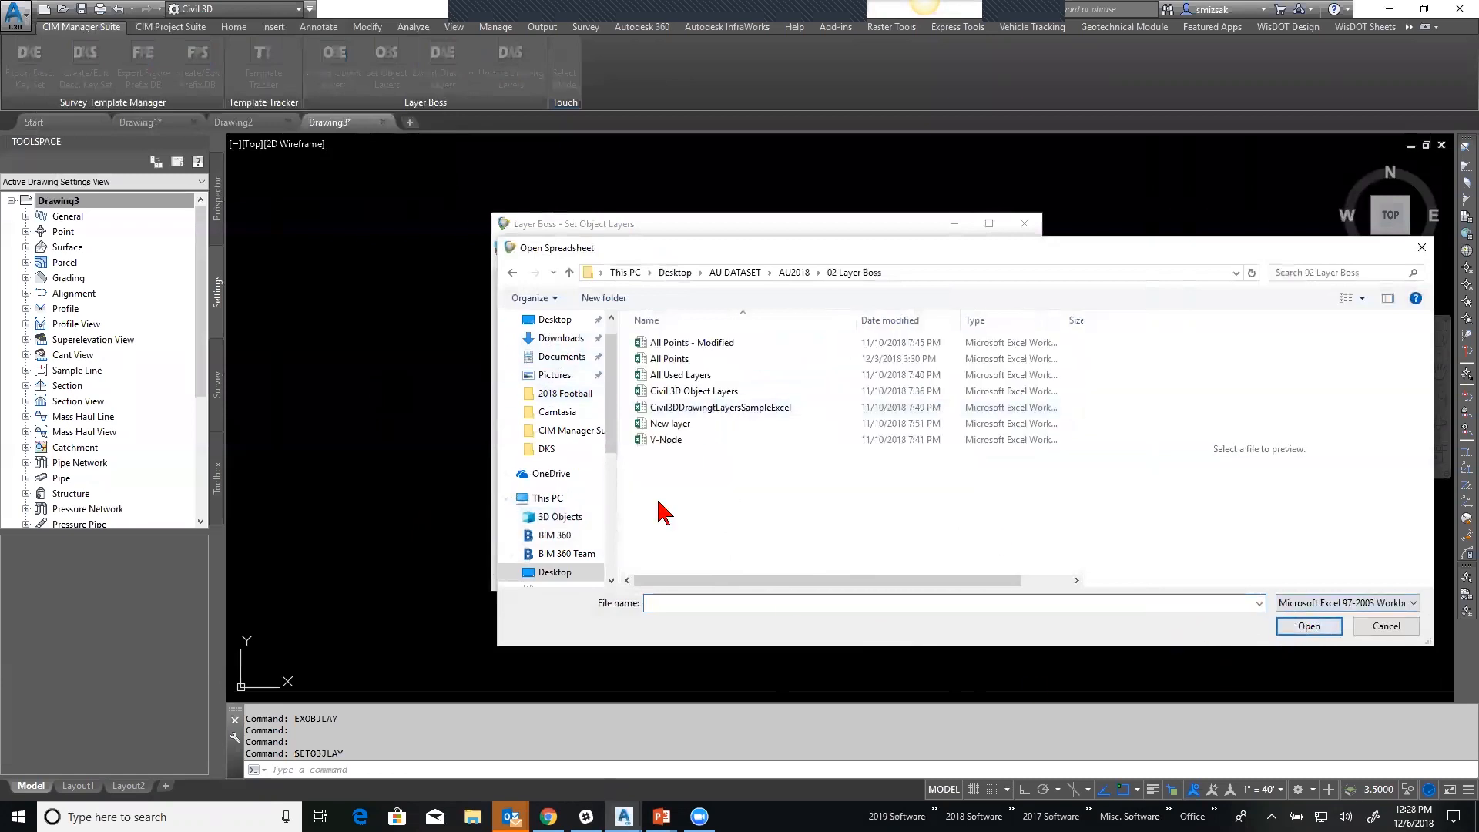
{"action": "left_click", "coordinate": [697, 392]}
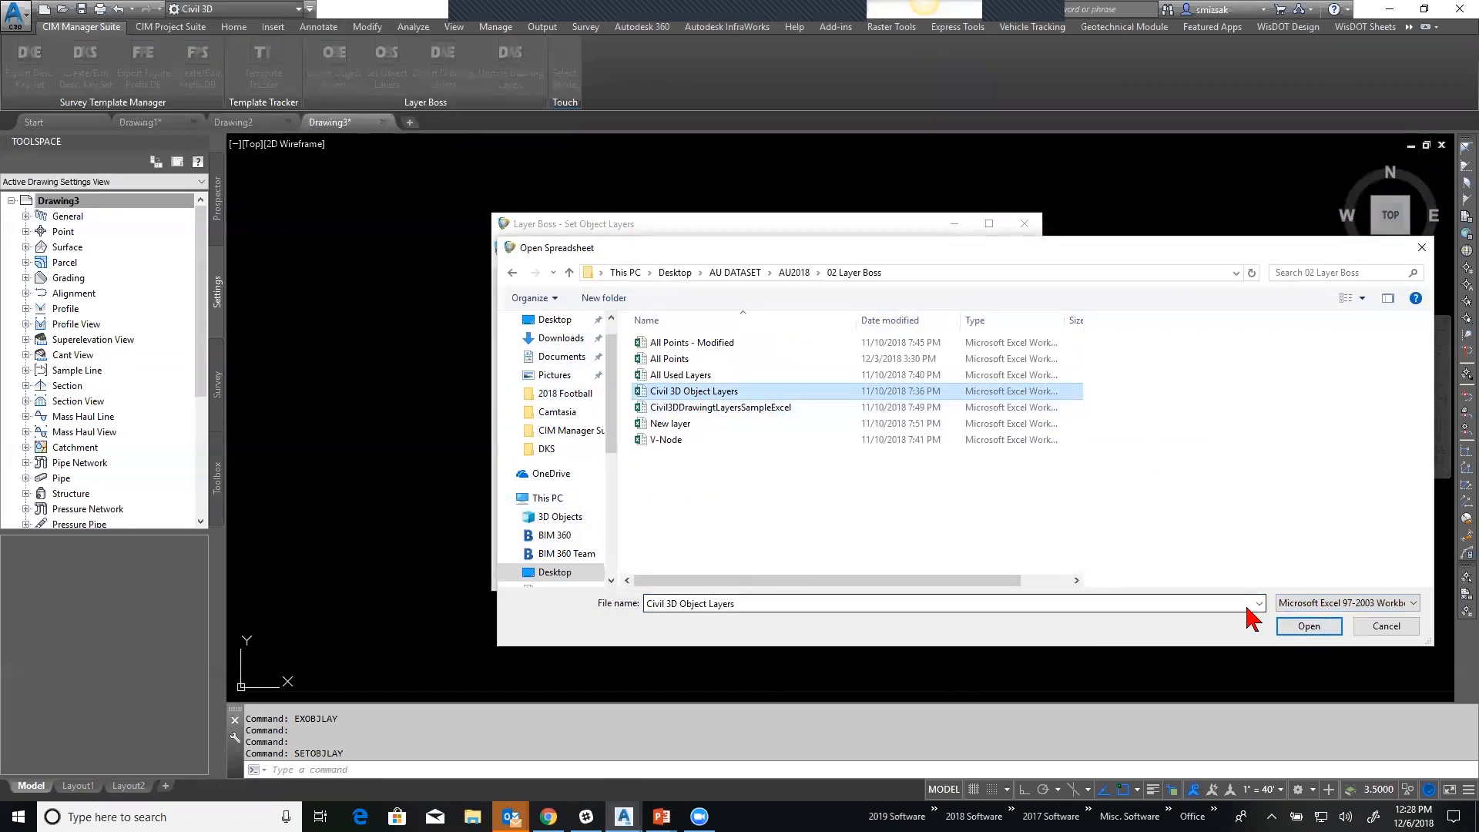
{"action": "left_click", "coordinate": [1308, 625]}
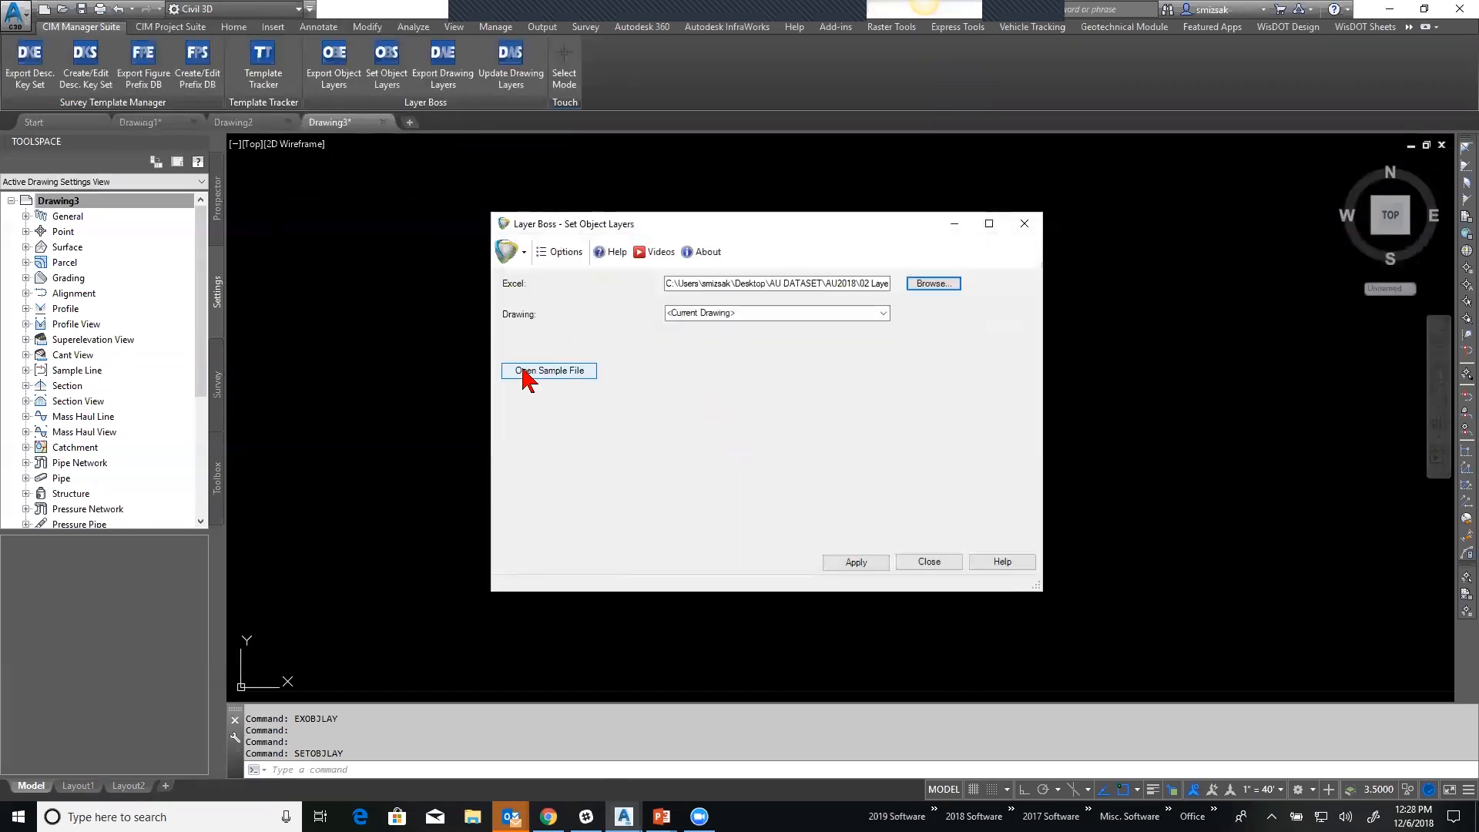
Apply the workbook to the current drawing and examine the layer, modifier and value entries in the object layers report.
{"action": "left_click", "coordinate": [848, 567]}
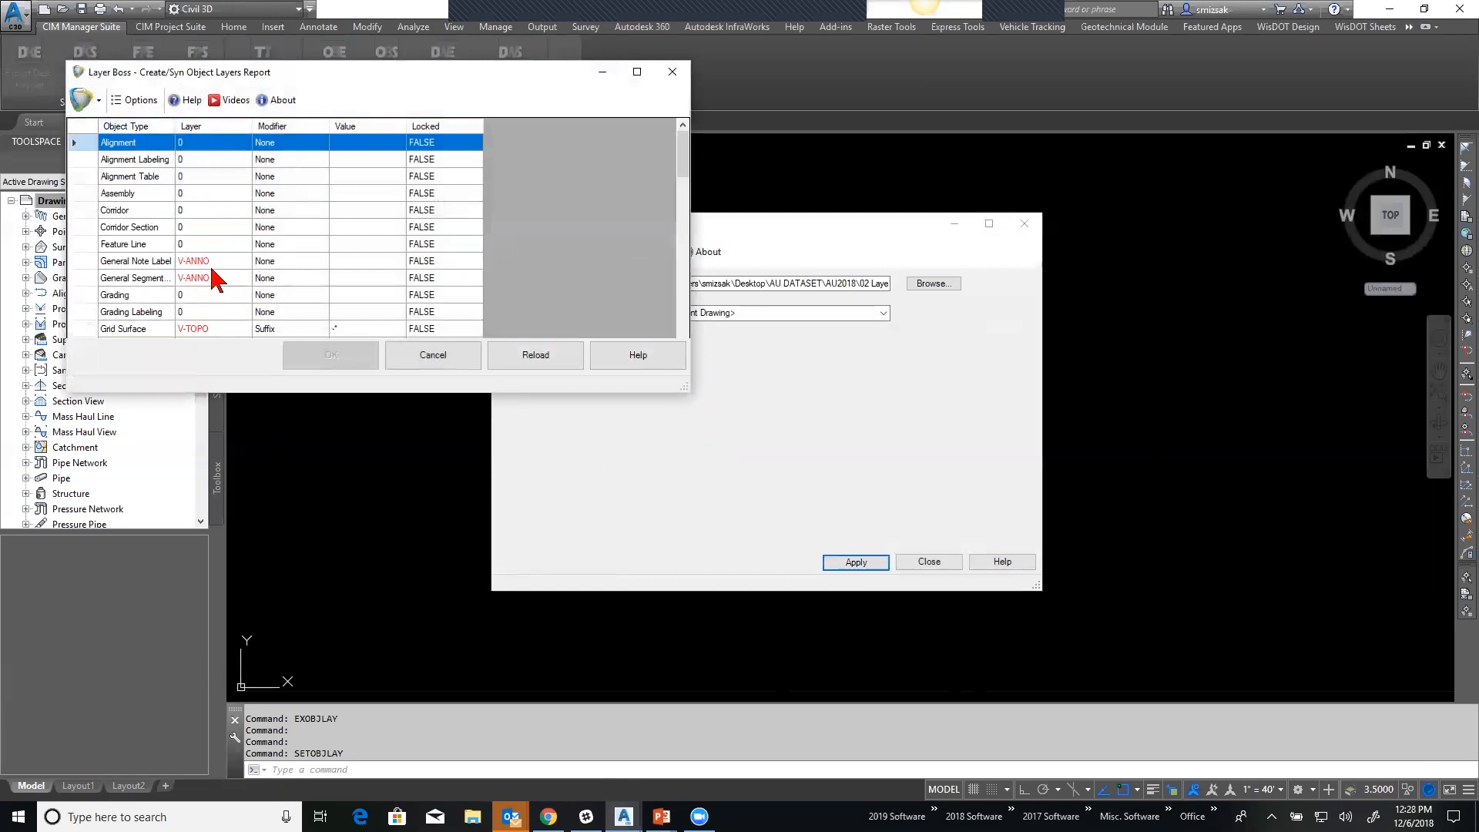
{"action": "scroll", "coordinate": [216, 280], "scroll_direction": "down", "scroll_amount": 1}
{"action": "scroll", "coordinate": [221, 291], "scroll_direction": "down", "scroll_amount": 12}
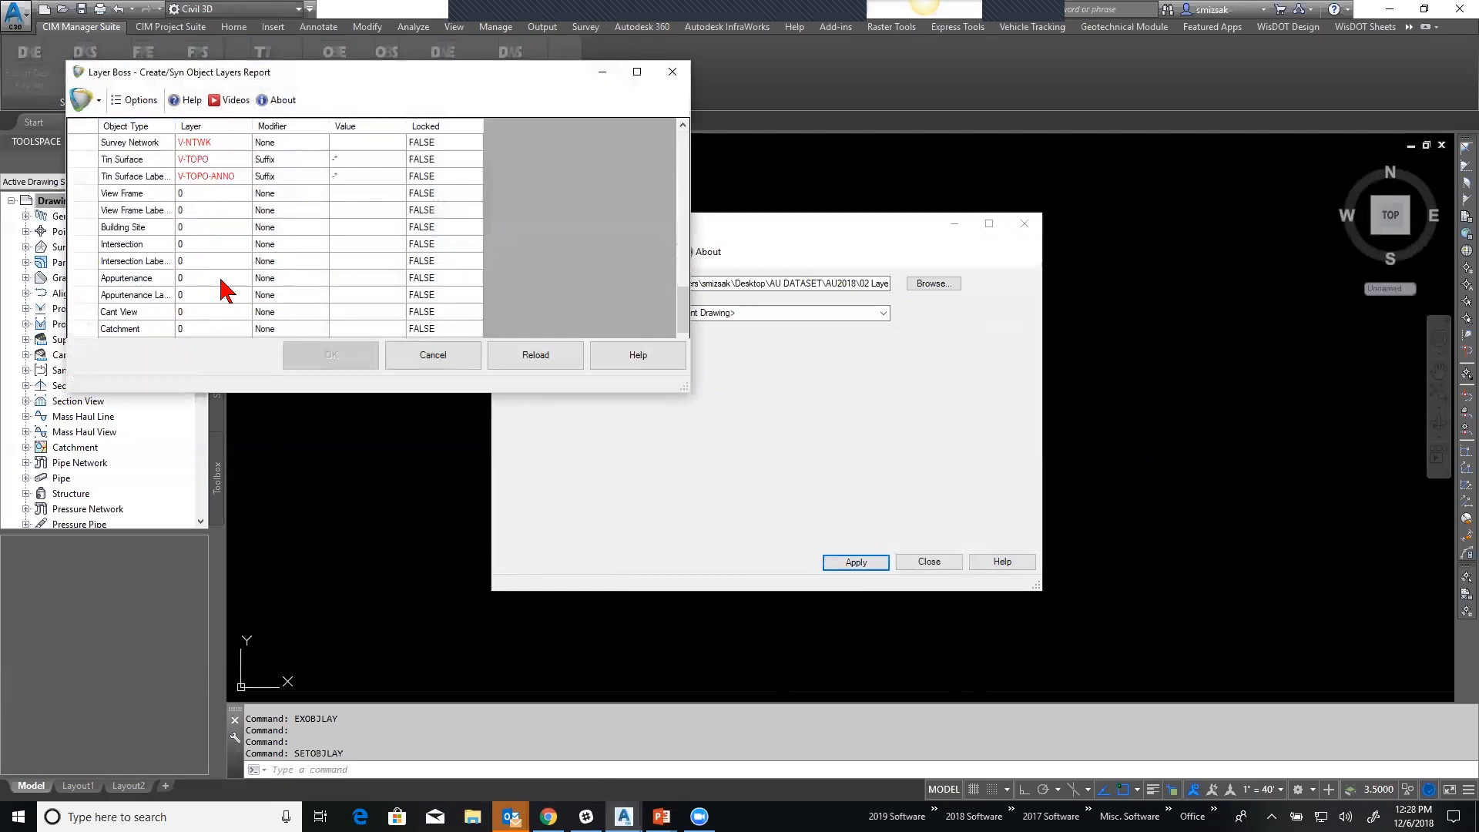
{"action": "scroll", "coordinate": [222, 290], "scroll_direction": "up", "scroll_amount": 13}
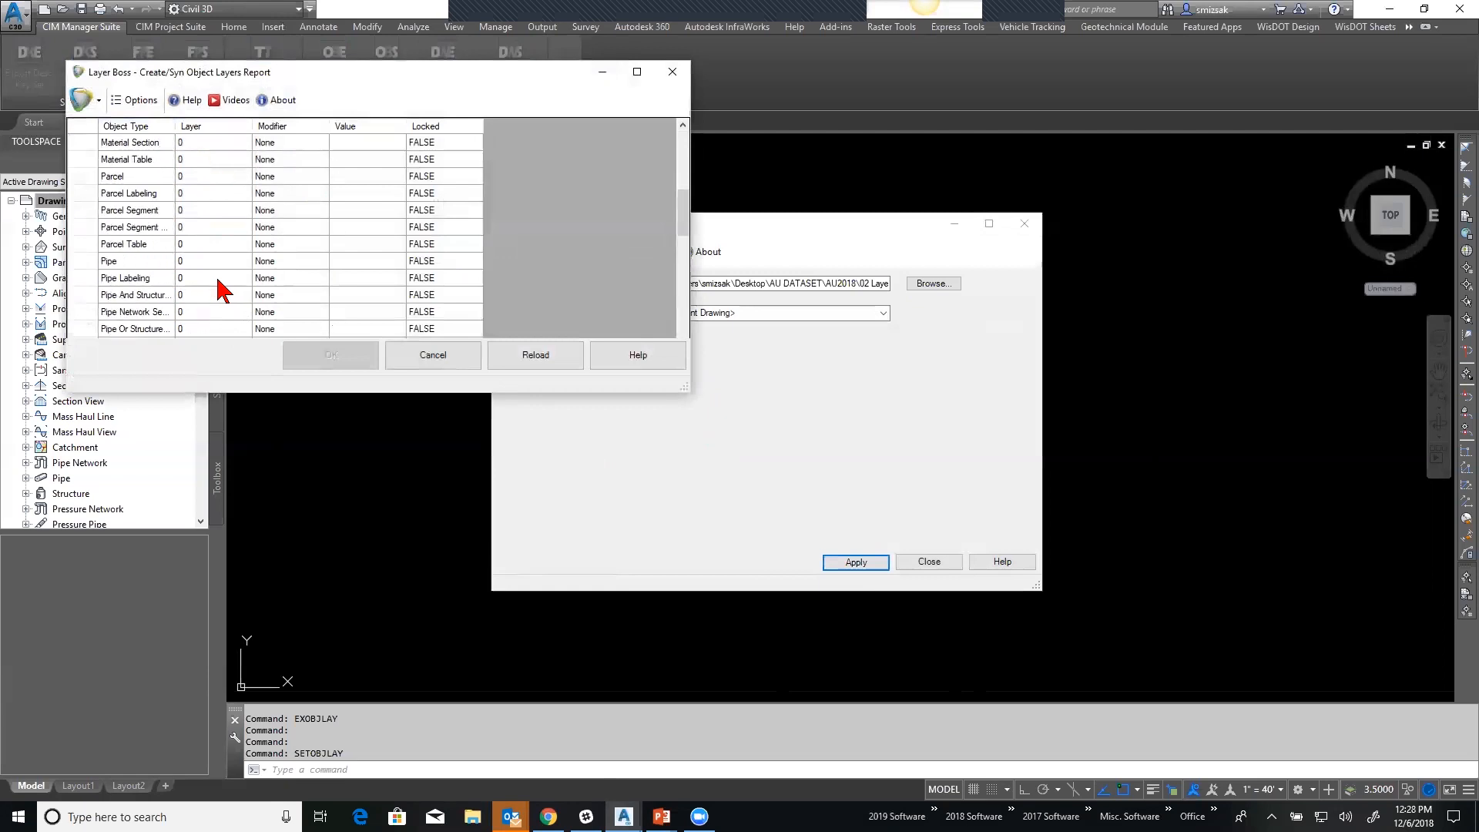
{"action": "scroll", "coordinate": [220, 290], "scroll_direction": "down", "scroll_amount": 1}
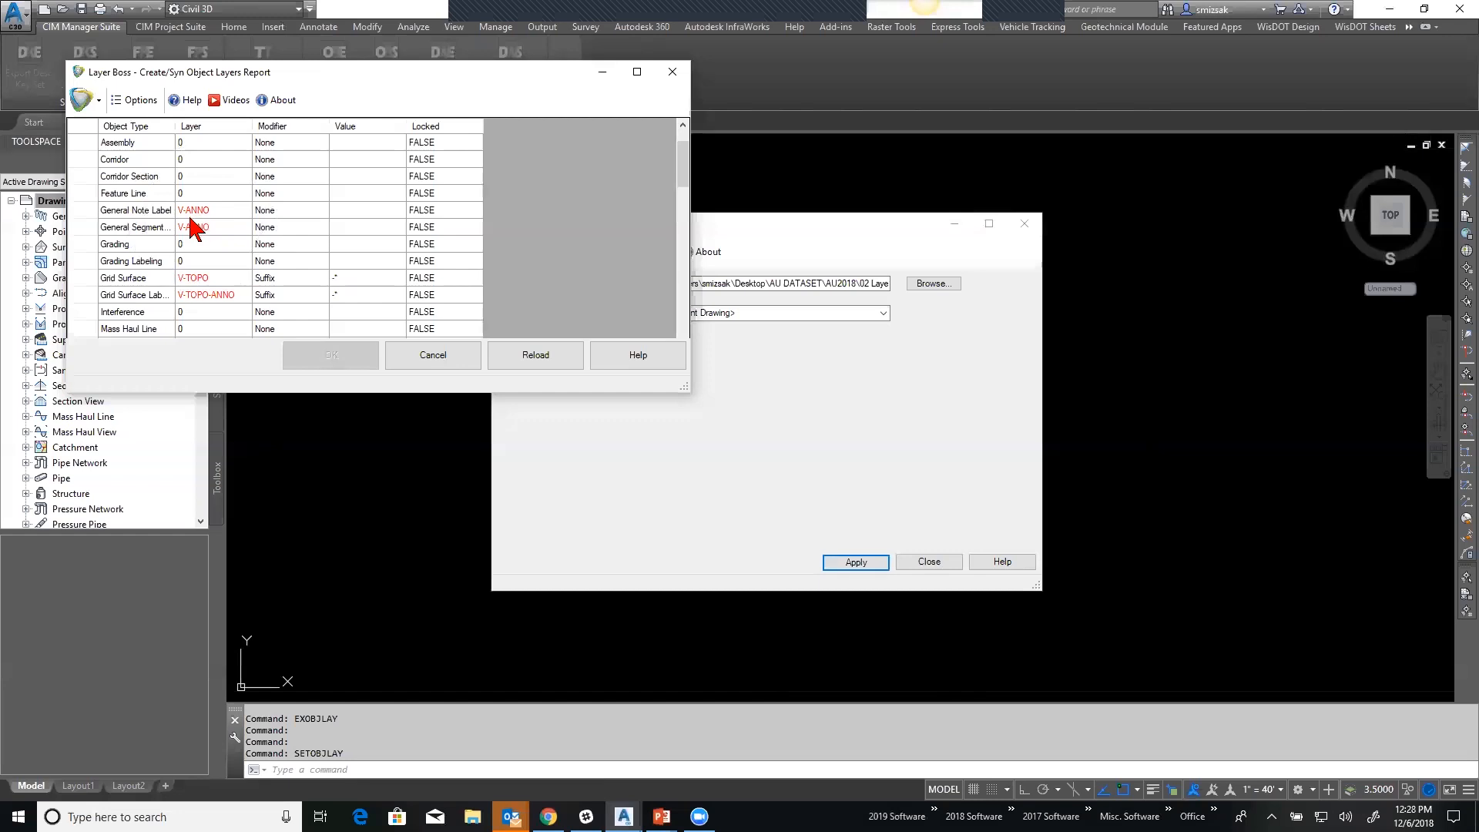
{"action": "scroll", "coordinate": [194, 228], "scroll_direction": "up", "scroll_amount": 1}
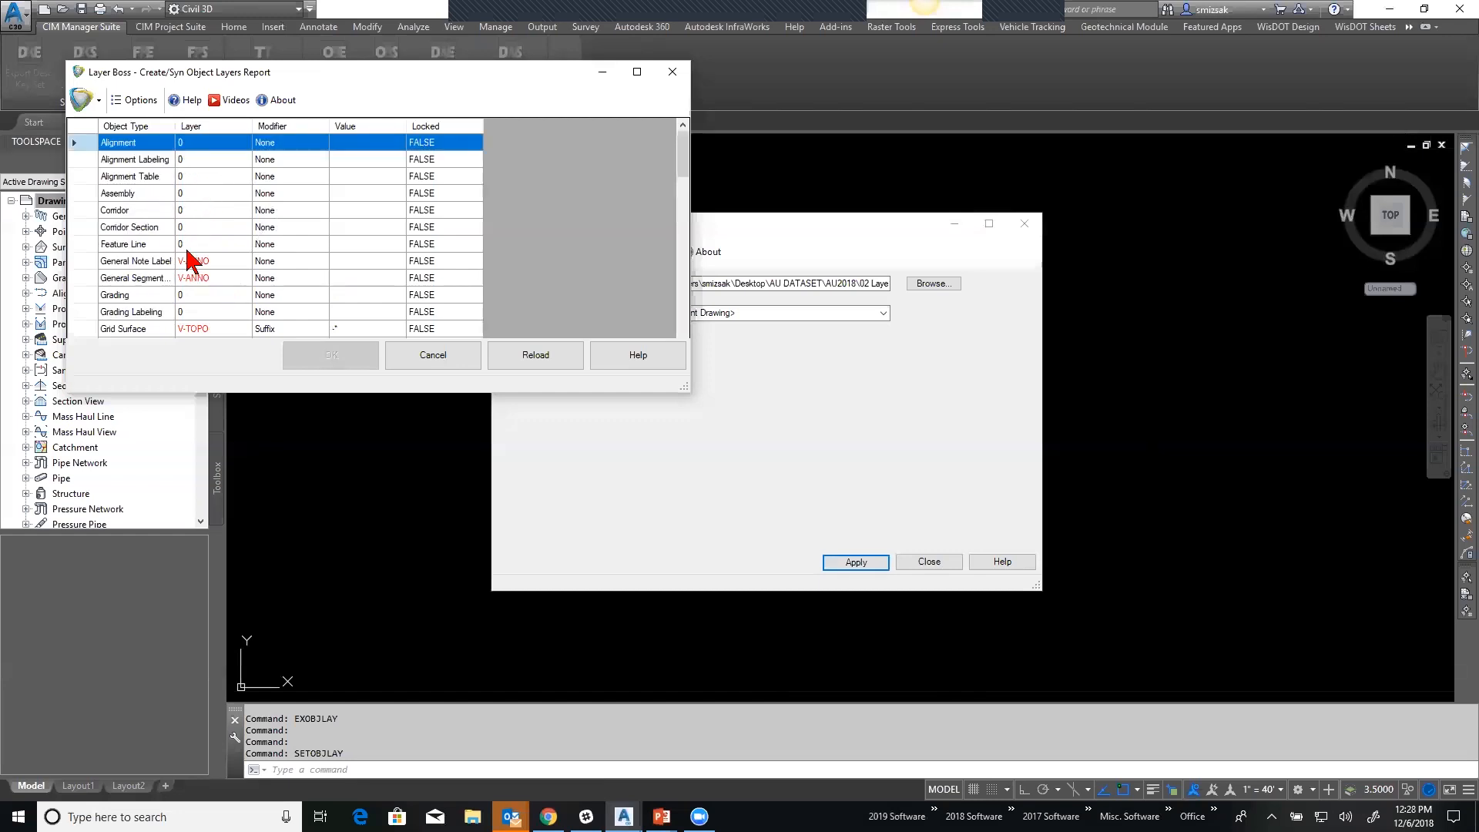
{"action": "scroll", "coordinate": [193, 262], "scroll_direction": "down", "scroll_amount": 1}
{"action": "scroll", "coordinate": [194, 240], "scroll_direction": "down", "scroll_amount": 2}
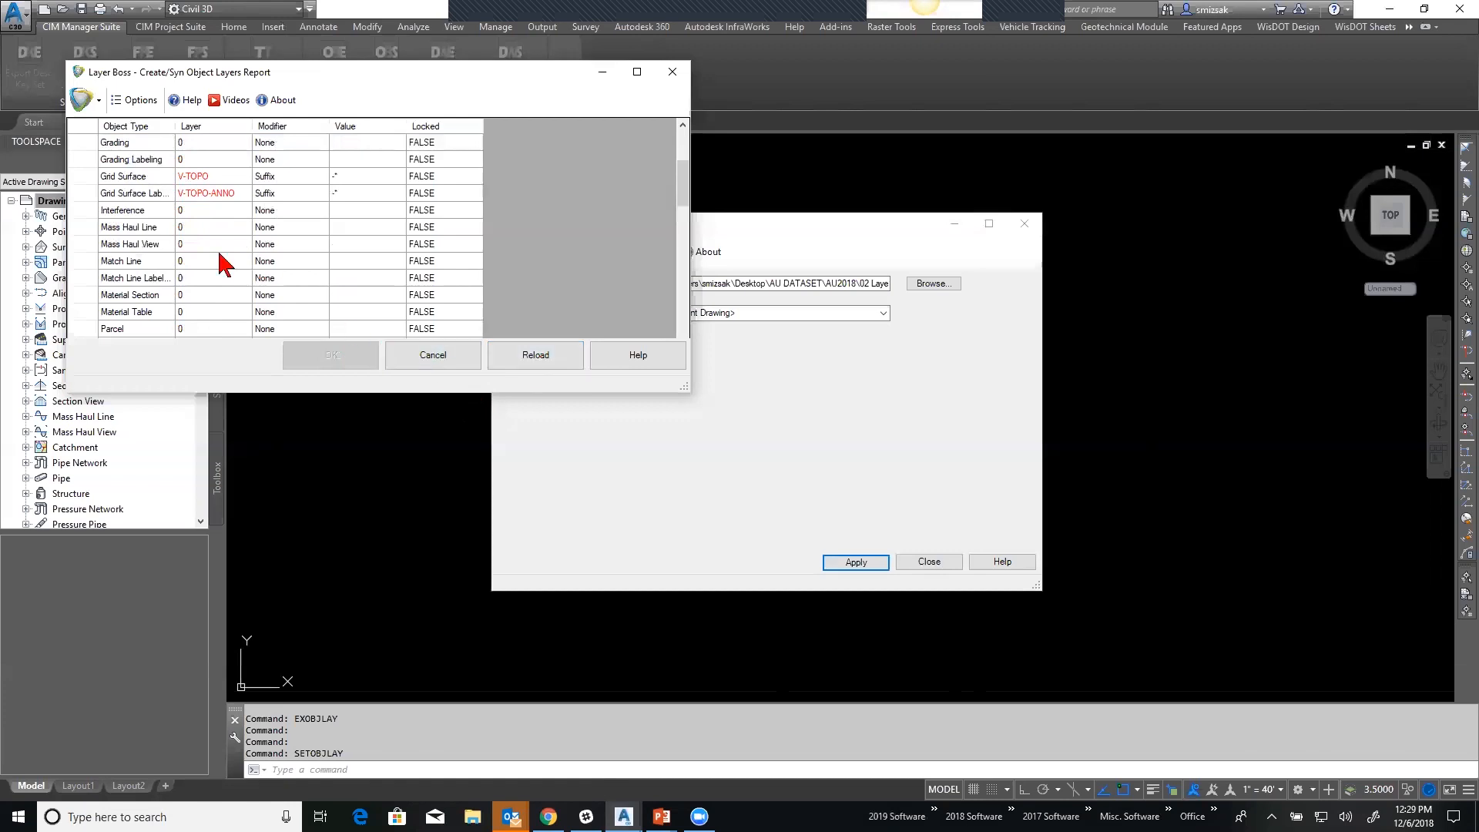
{"action": "left_click", "coordinate": [188, 194]}
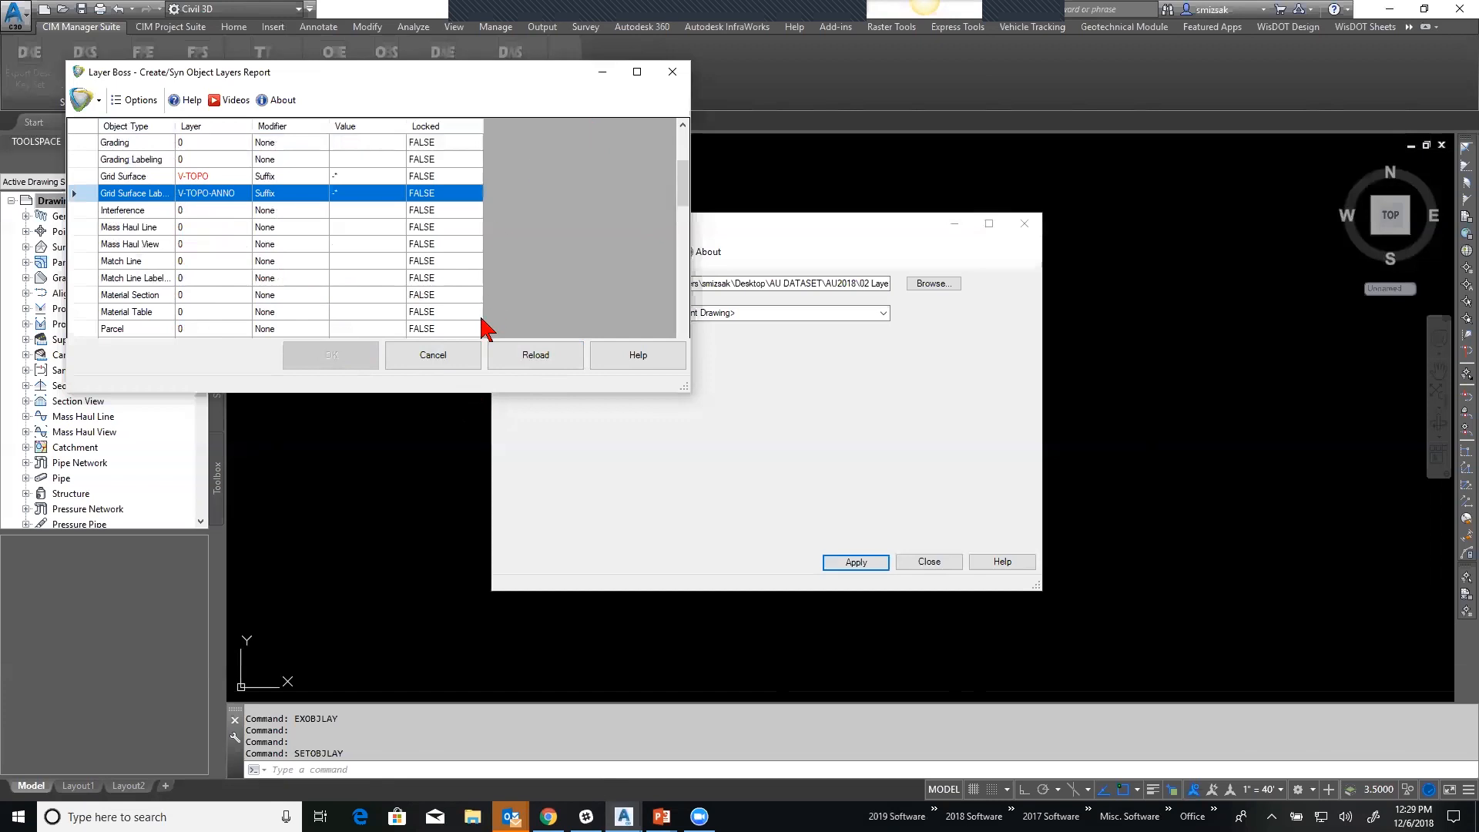
Reload the object layers report, and close both the report and the Set Object Layers dialog.
{"action": "left_click", "coordinate": [566, 374]}
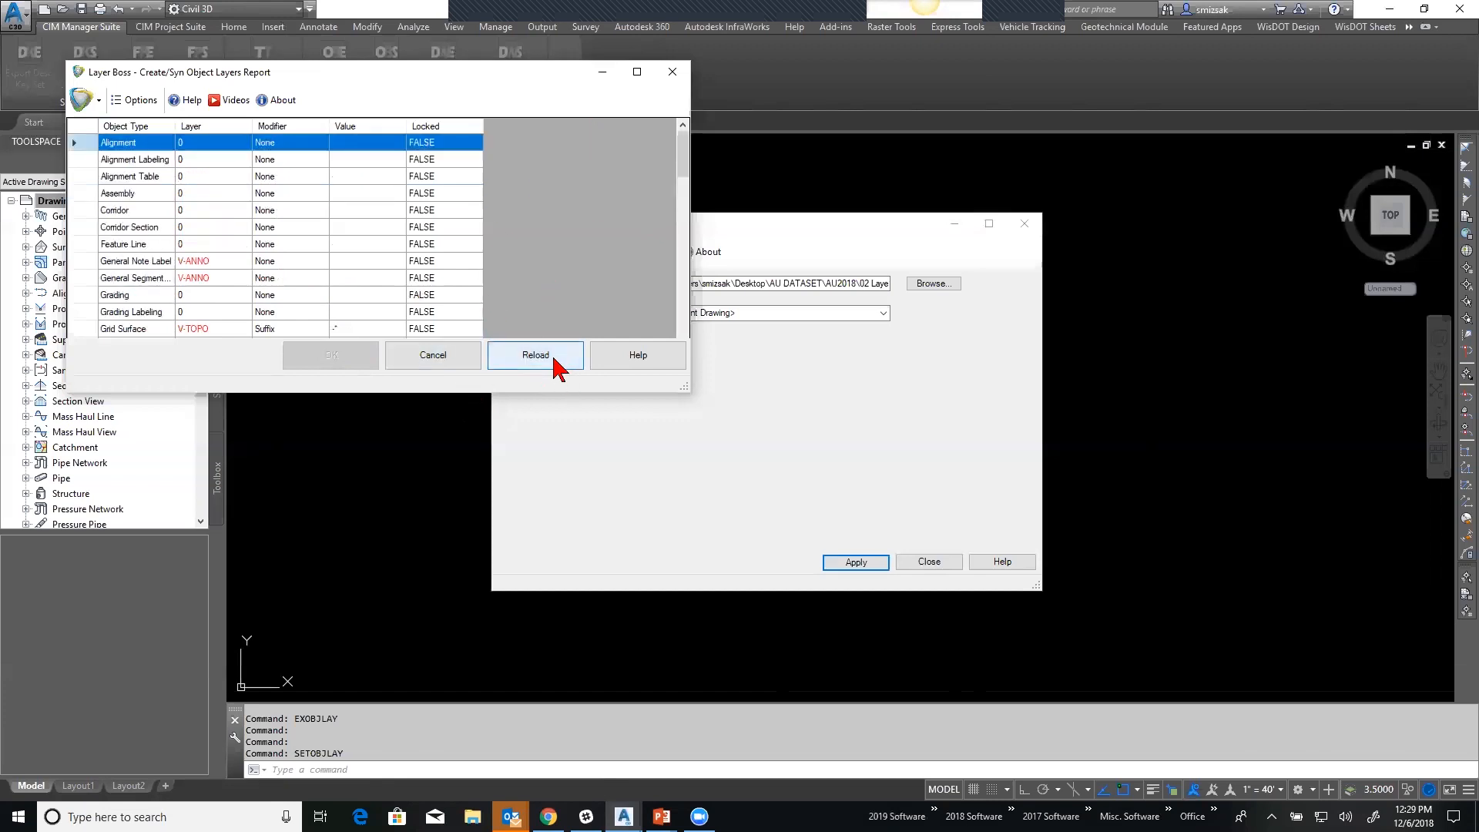
{"action": "left_click", "coordinate": [672, 73]}
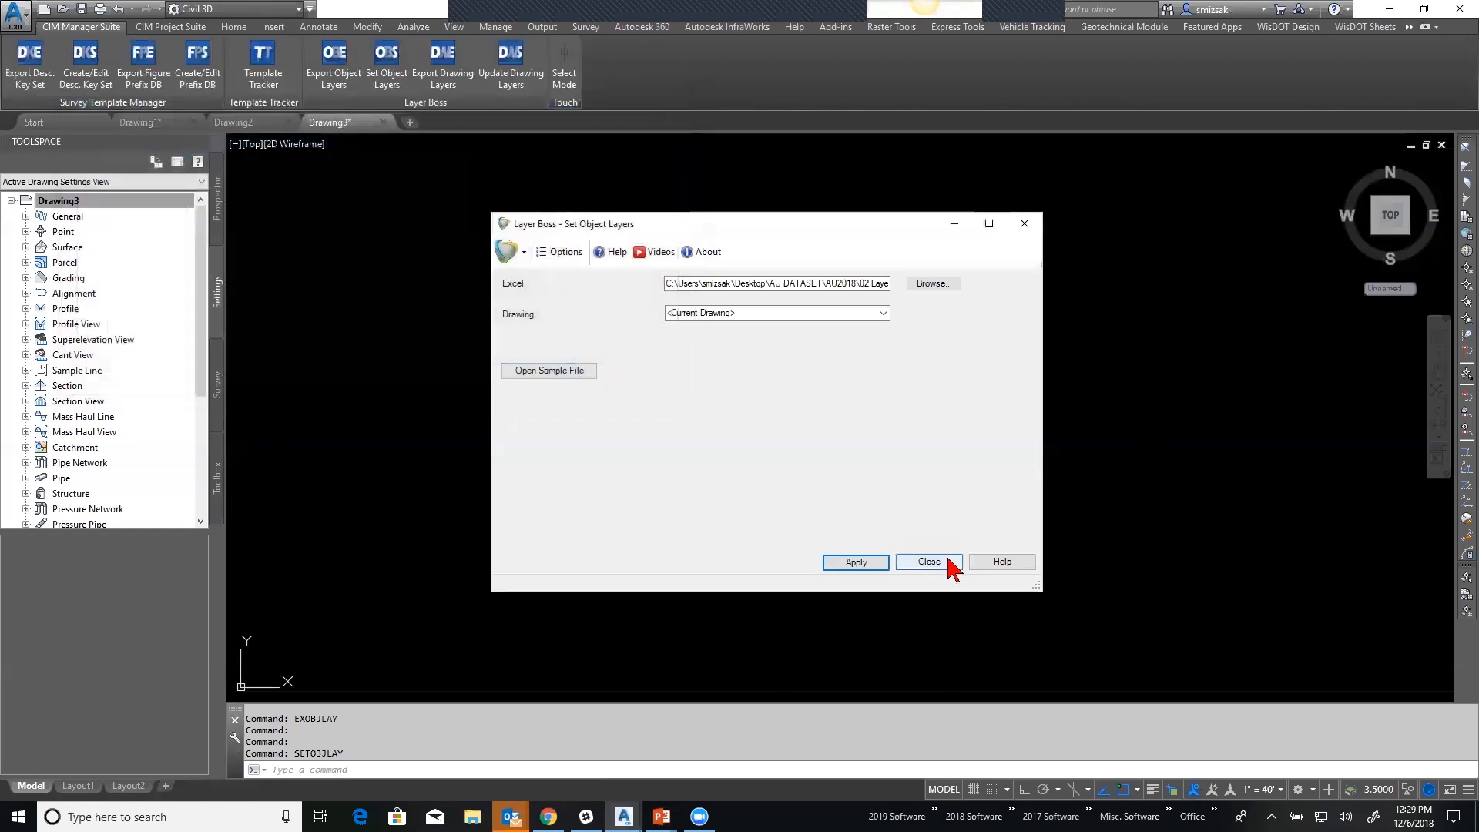
{"action": "left_click", "coordinate": [941, 563]}
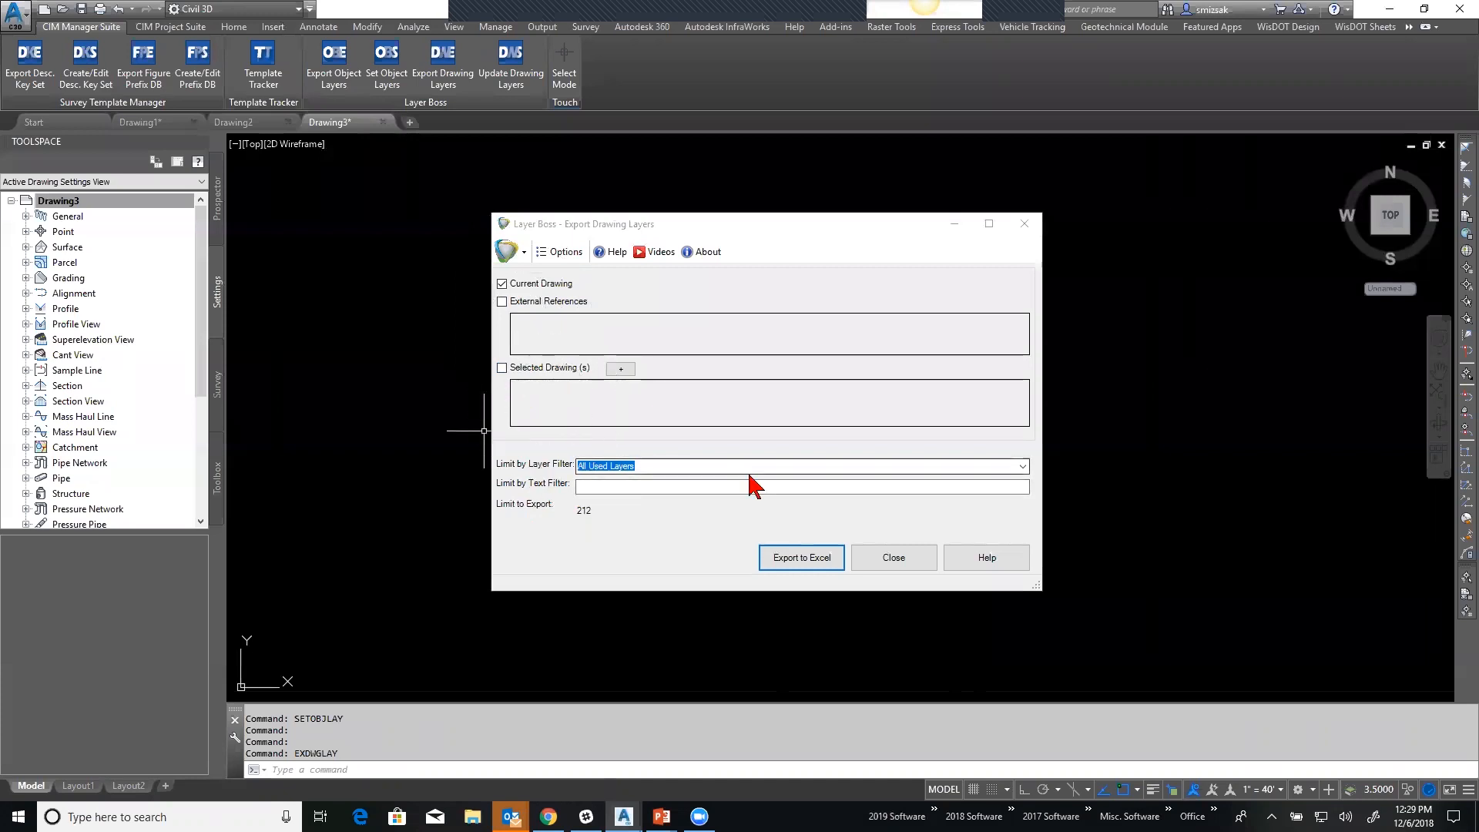
Export the current drawing's layers with the All Used Layers filter to an Excel file named 2 in 02 Layer Boss, and open it.
{"action": "left_click", "coordinate": [1022, 467]}
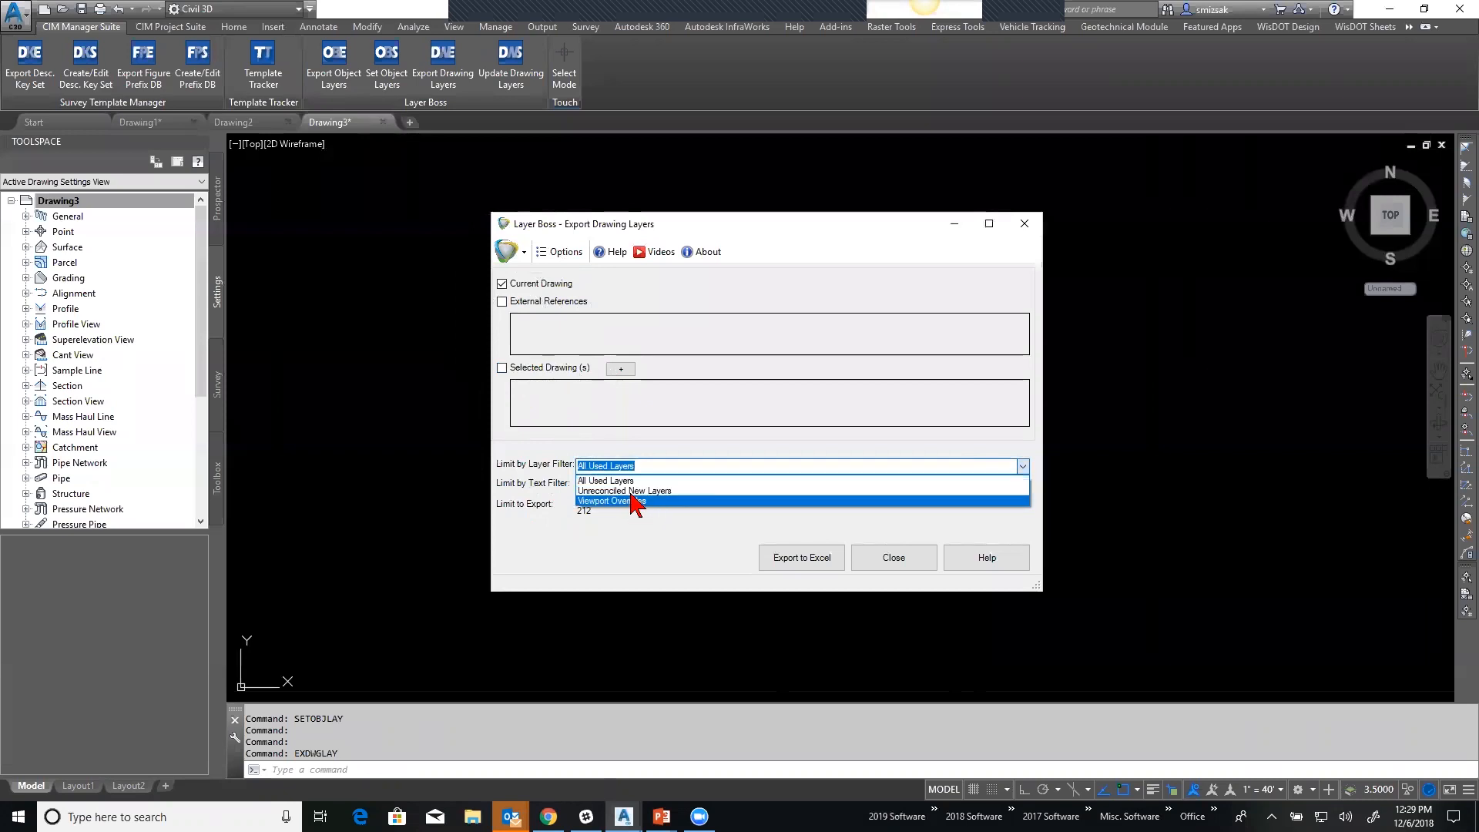
{"action": "left_click", "coordinate": [617, 462]}
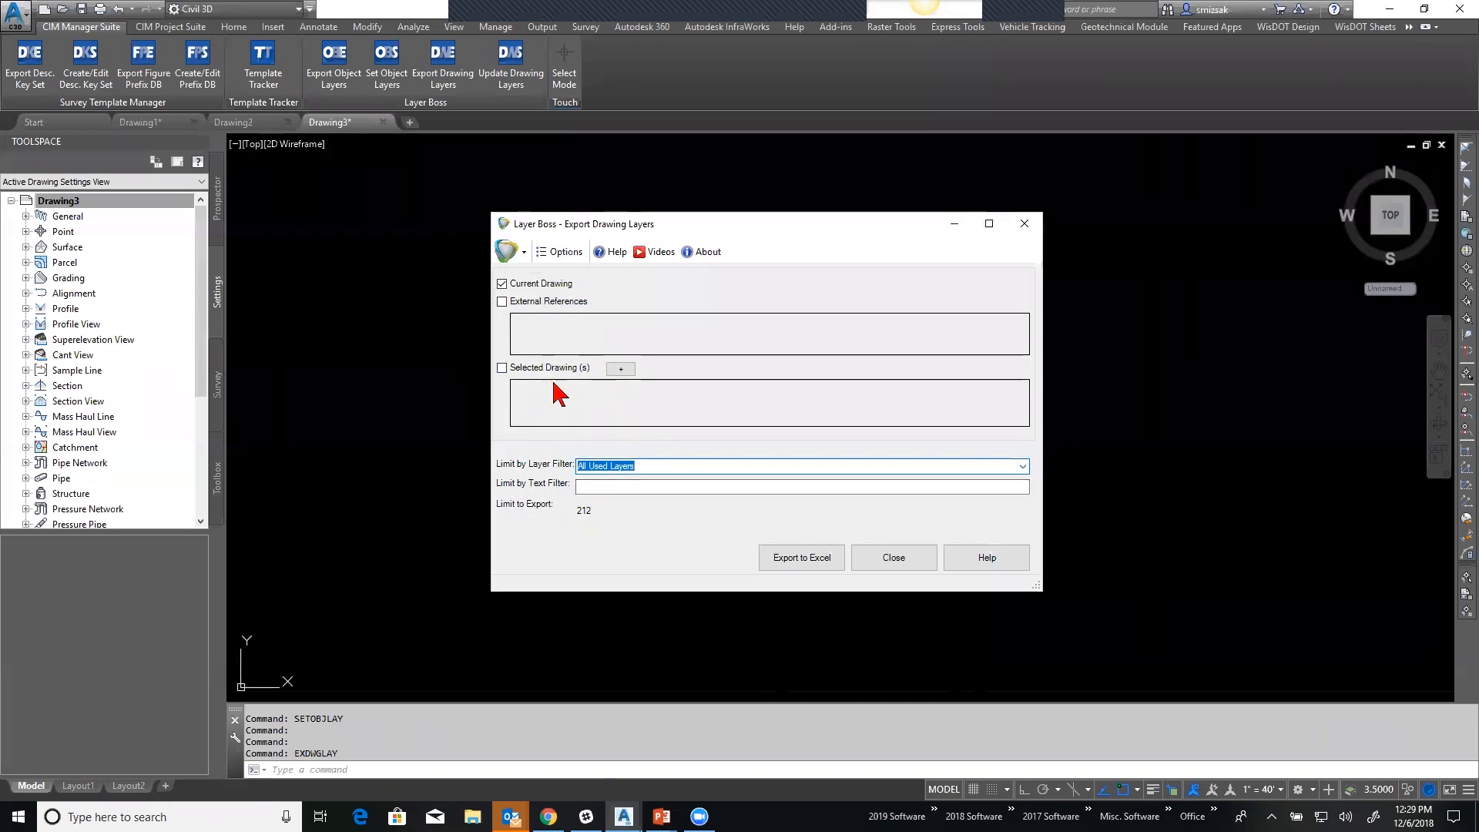
{"action": "left_click", "coordinate": [784, 562]}
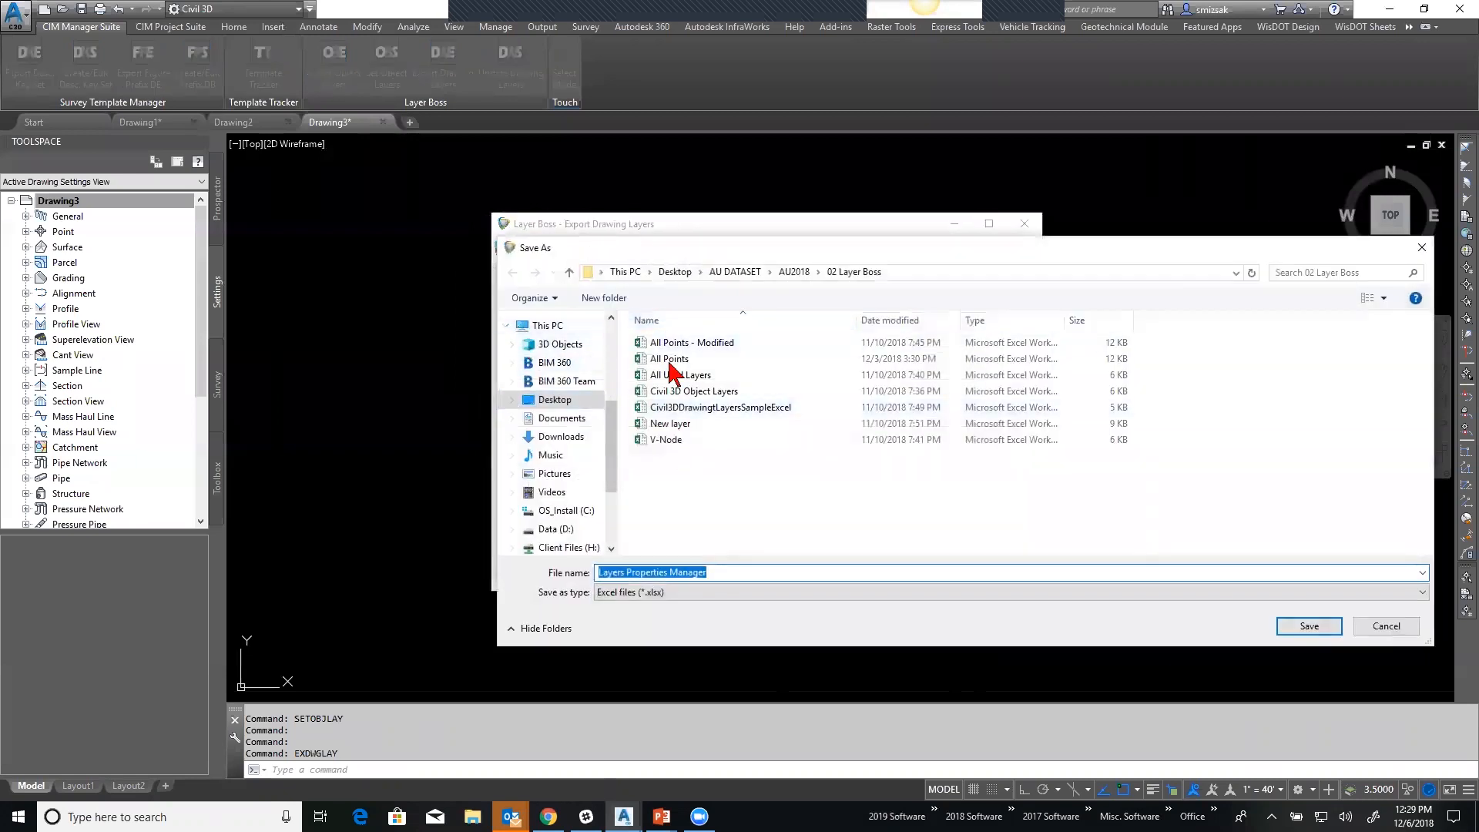
{"action": "left_click", "coordinate": [676, 375]}
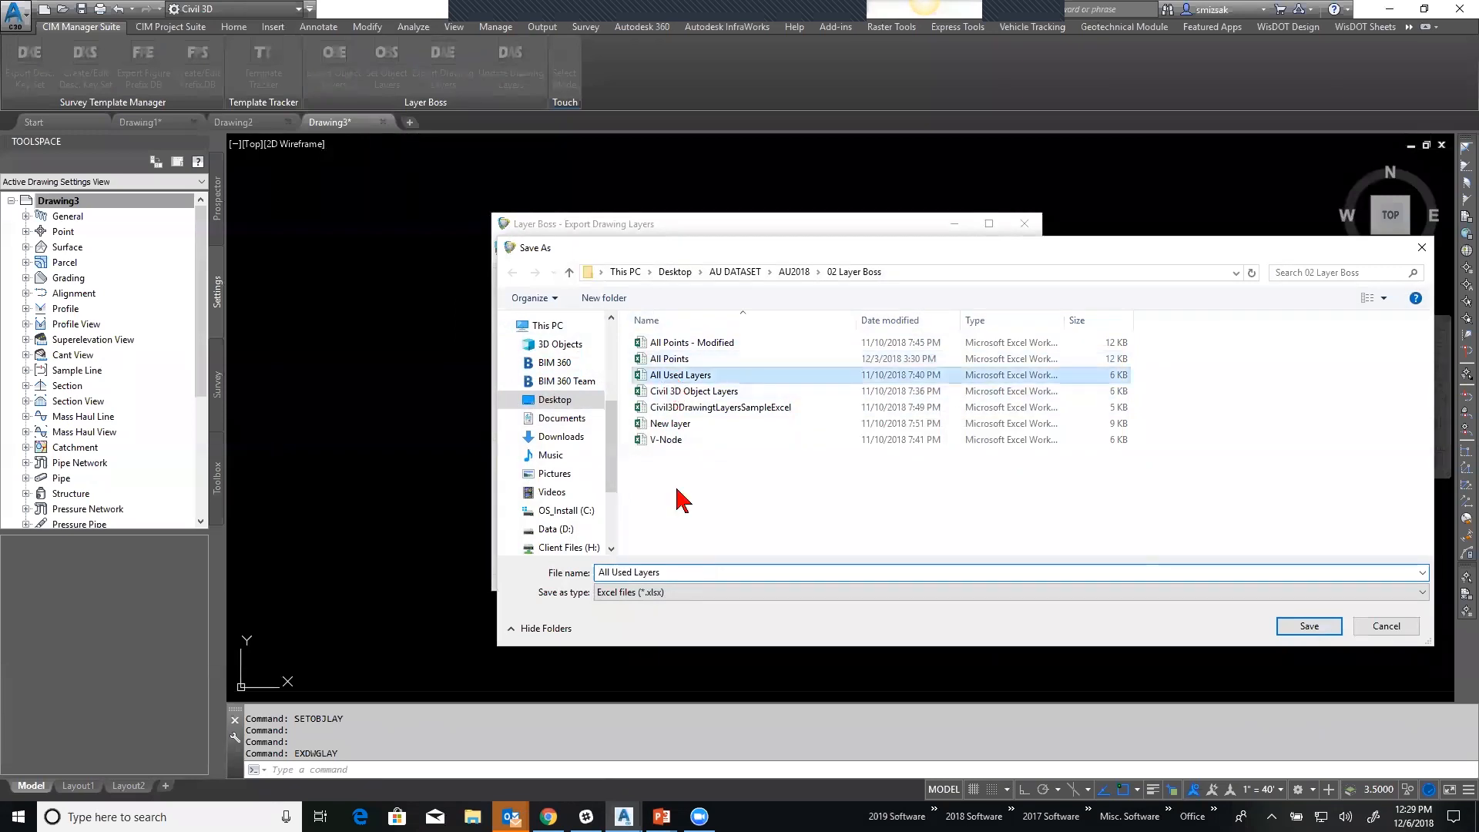
{"action": "left_click", "coordinate": [667, 571]}
{"action": "type", "text": "2"}
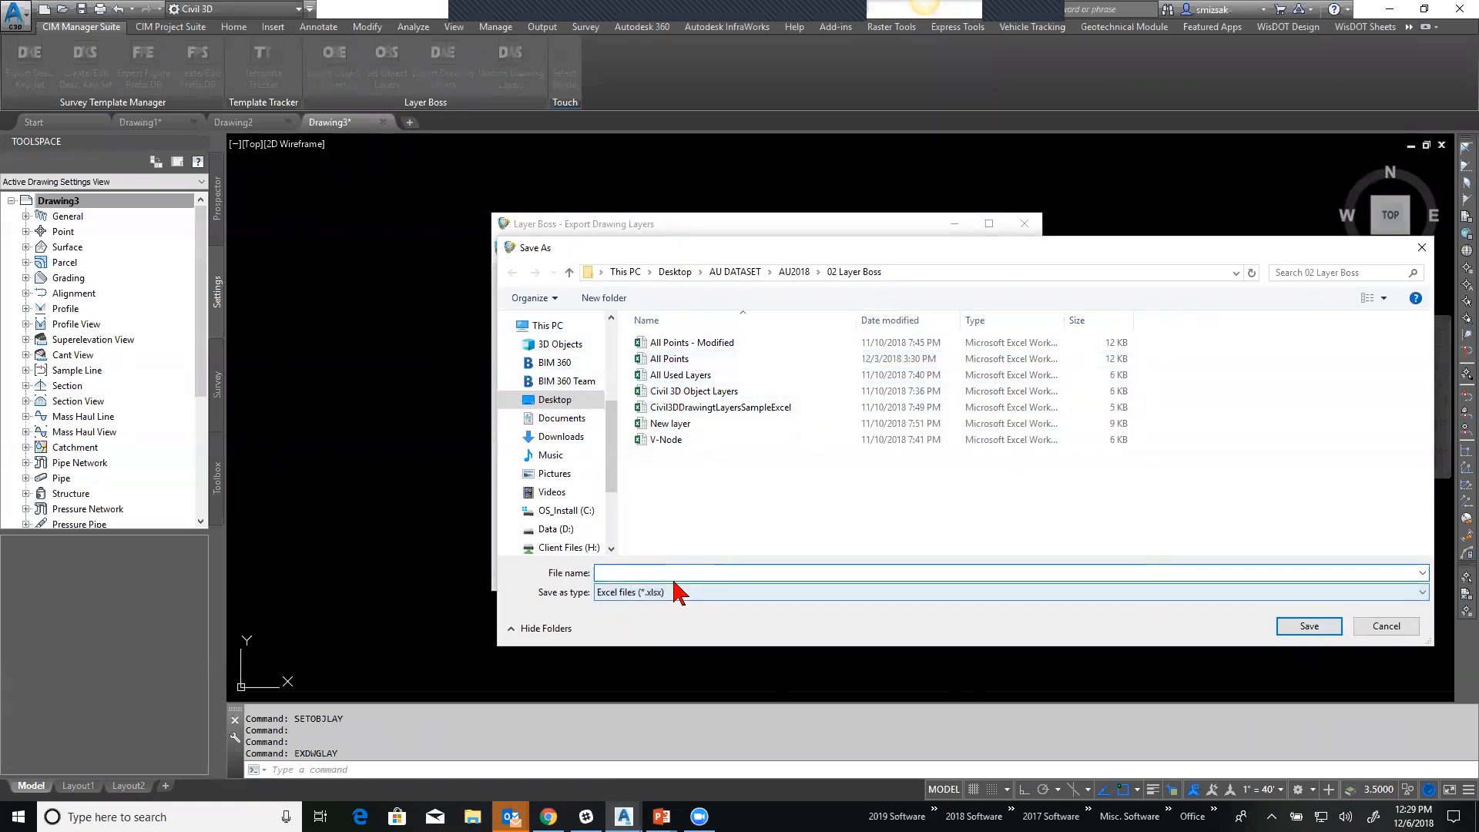
{"action": "left_click", "coordinate": [1310, 626]}
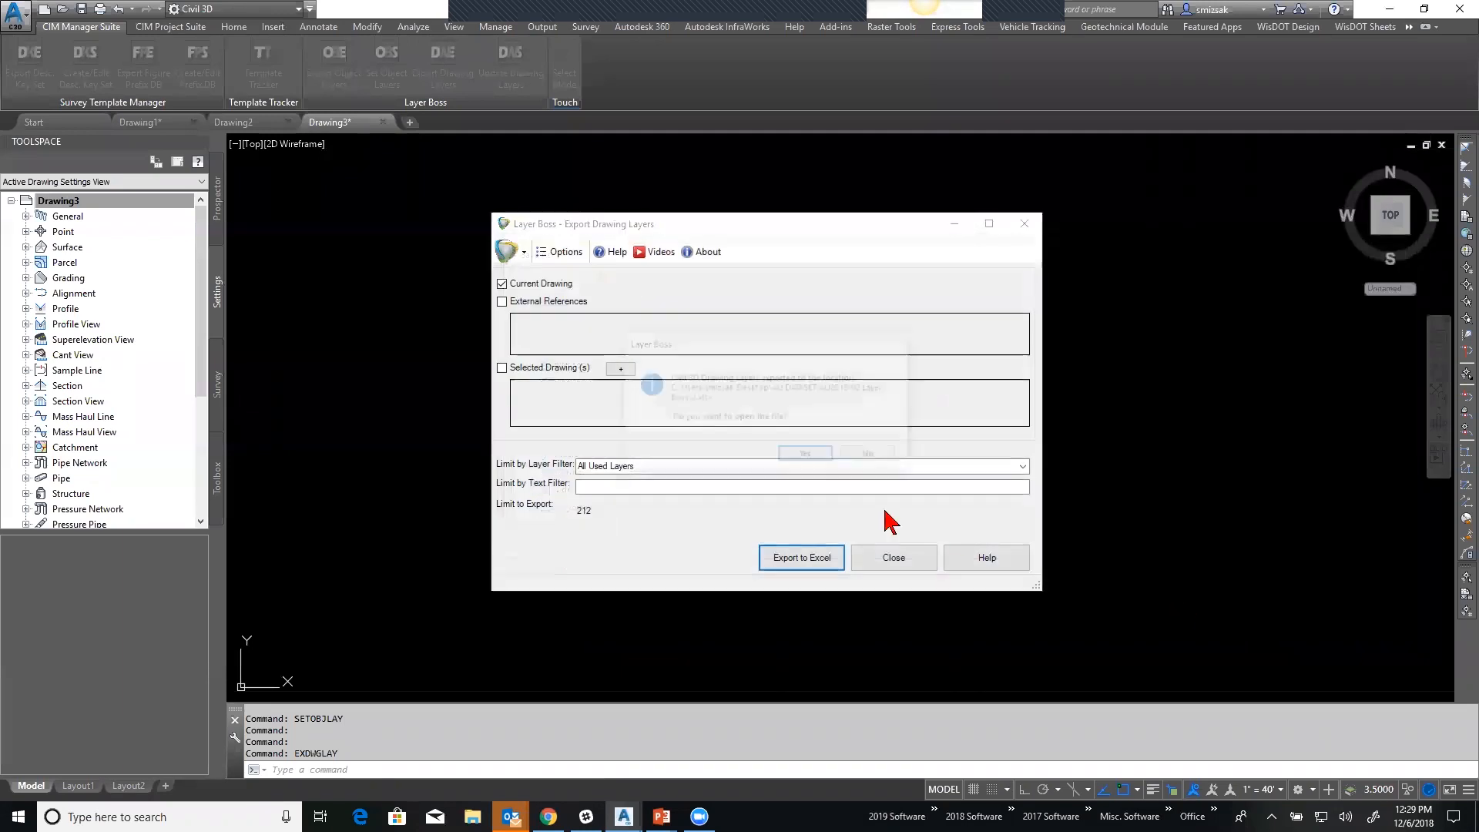
{"action": "left_click", "coordinate": [802, 459]}
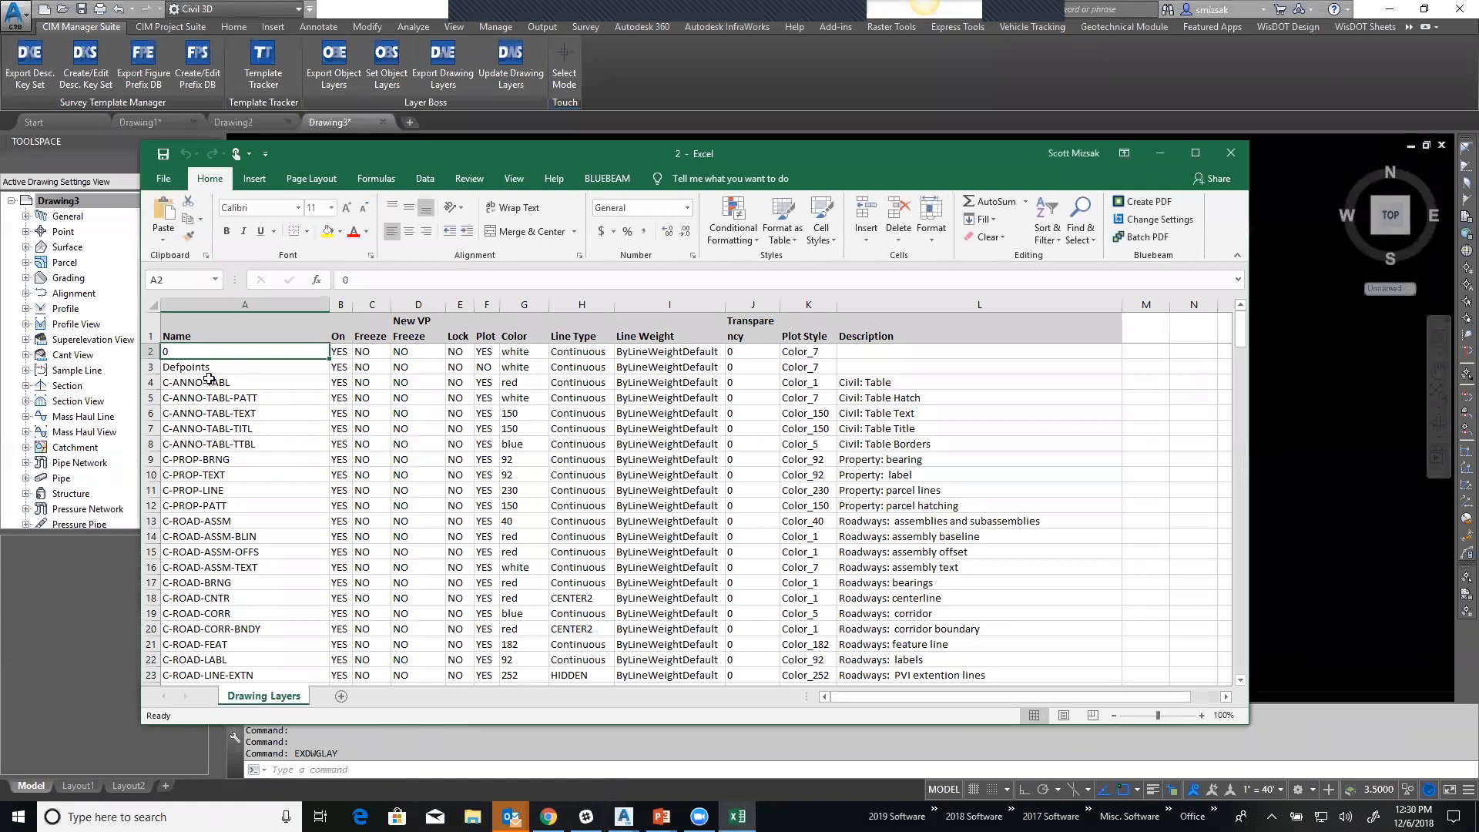
Set the color of layer C-ANNO-TABL to White and its line type to Center2 in the exported workbook.
{"action": "left_click", "coordinate": [525, 384]}
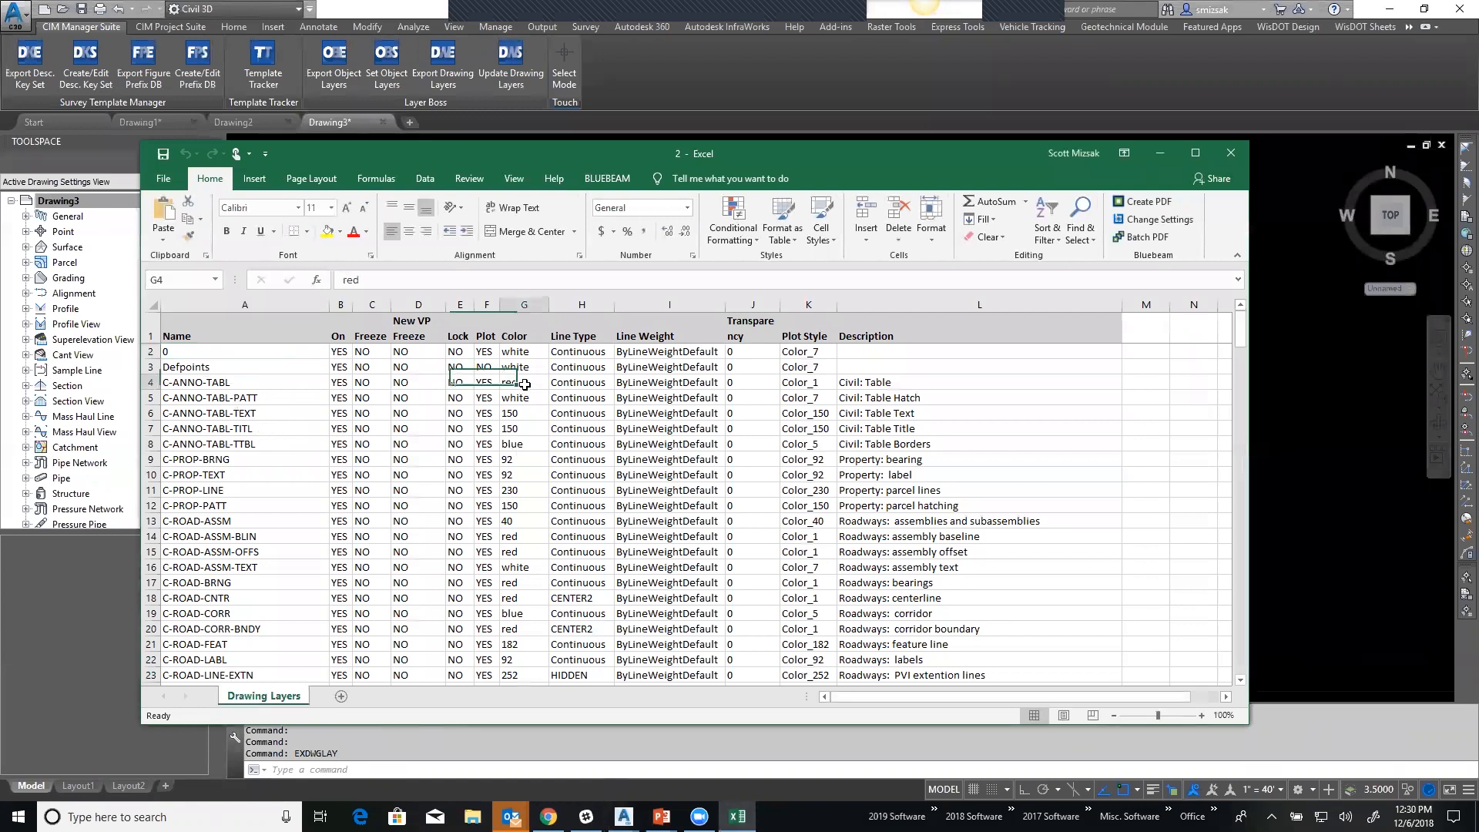
{"action": "type", "text": "White"}
{"action": "key", "text": "Return"}
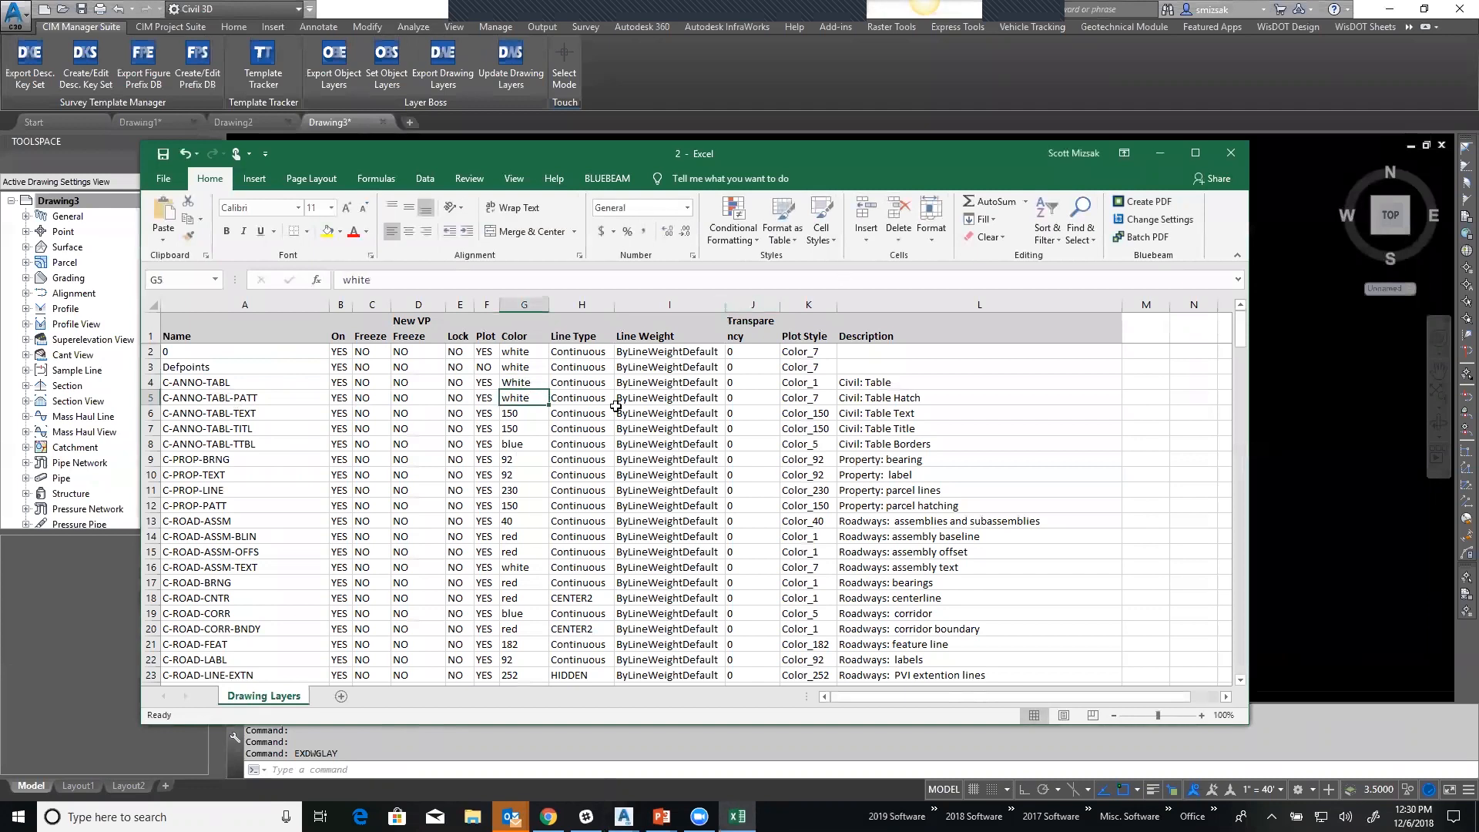
{"action": "left_click", "coordinate": [577, 383]}
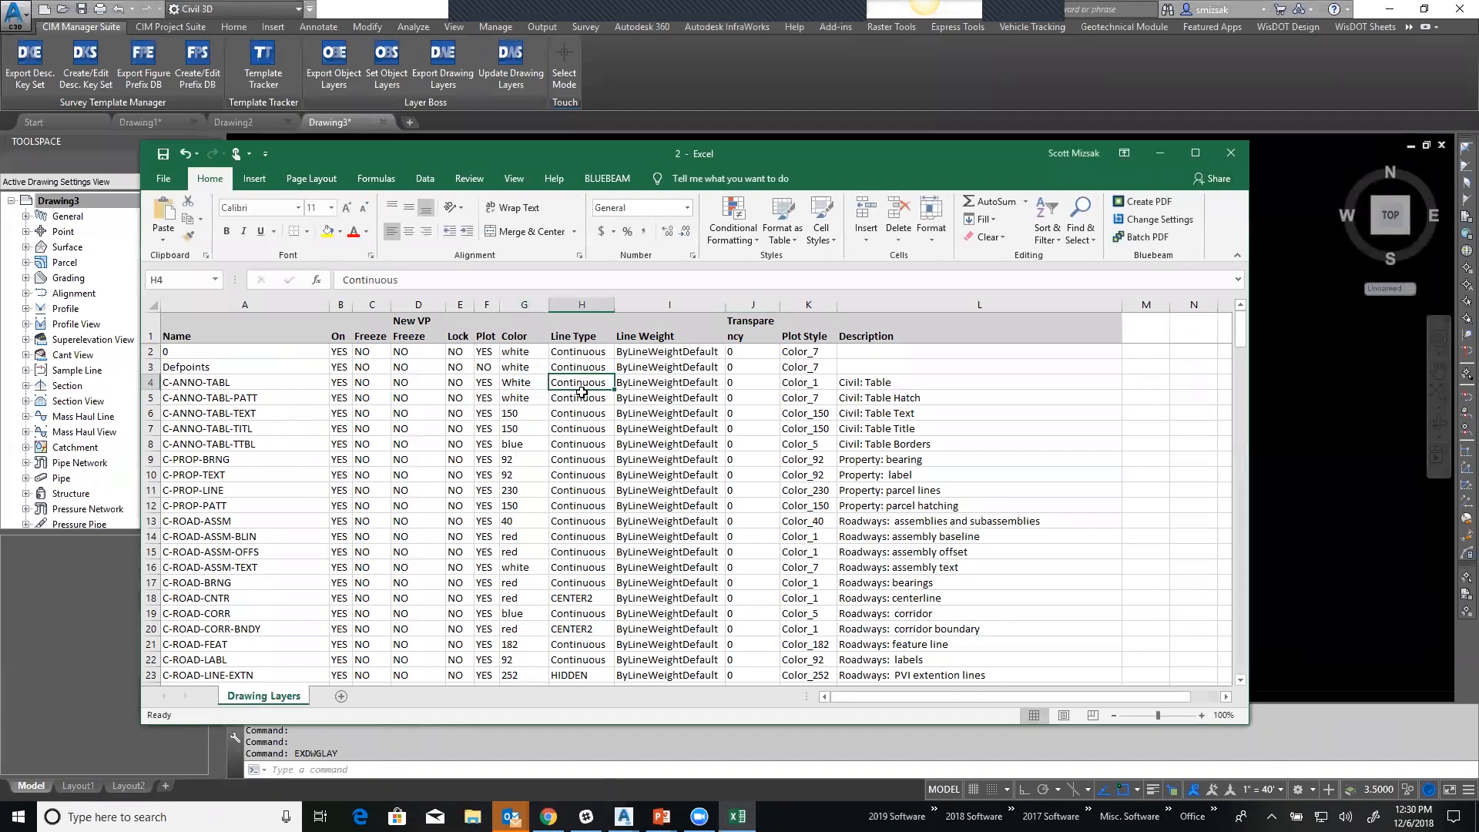
{"action": "type", "text": "Center2"}
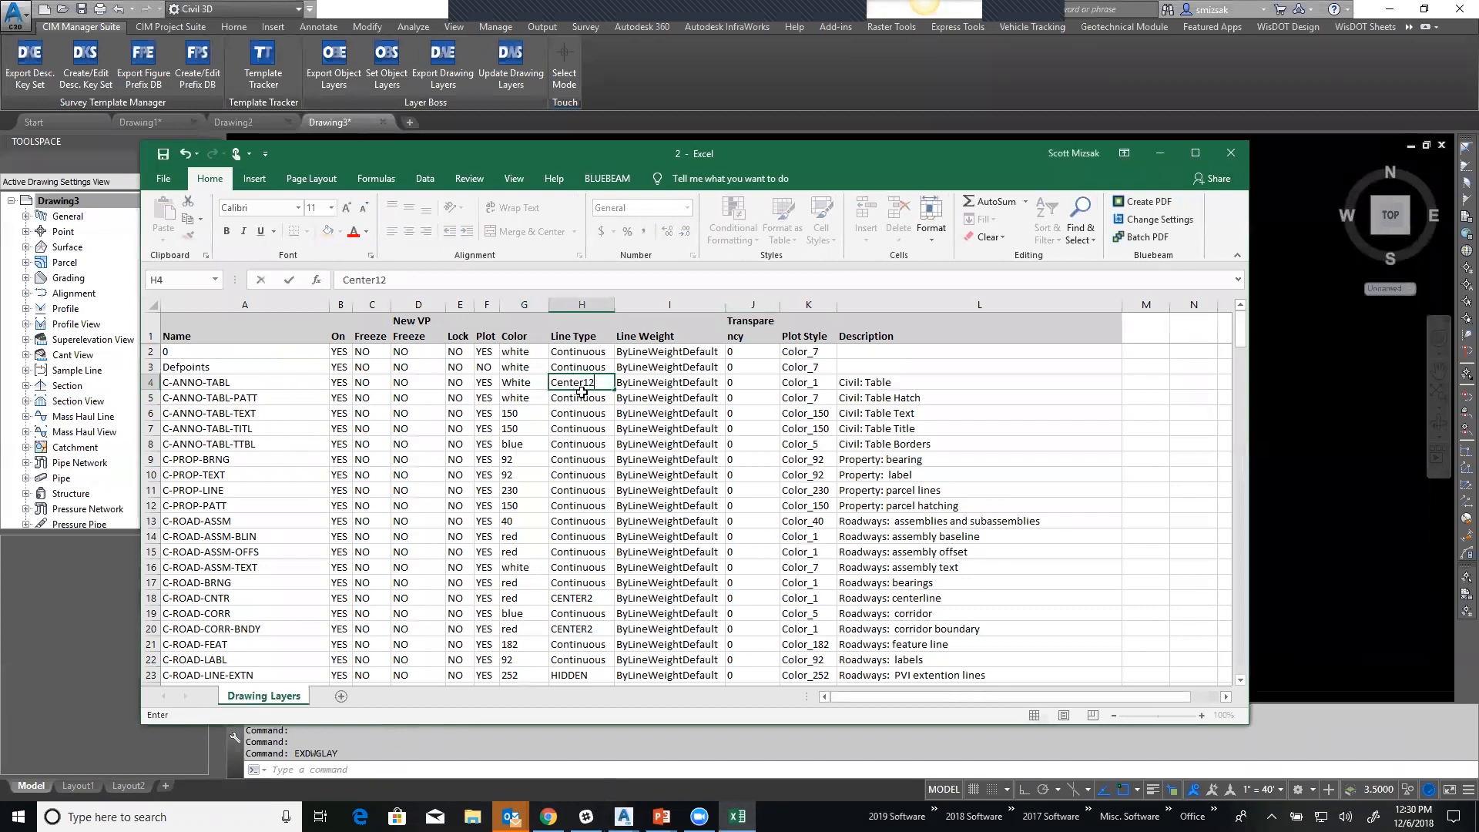
{"action": "key", "text": "Tab"}
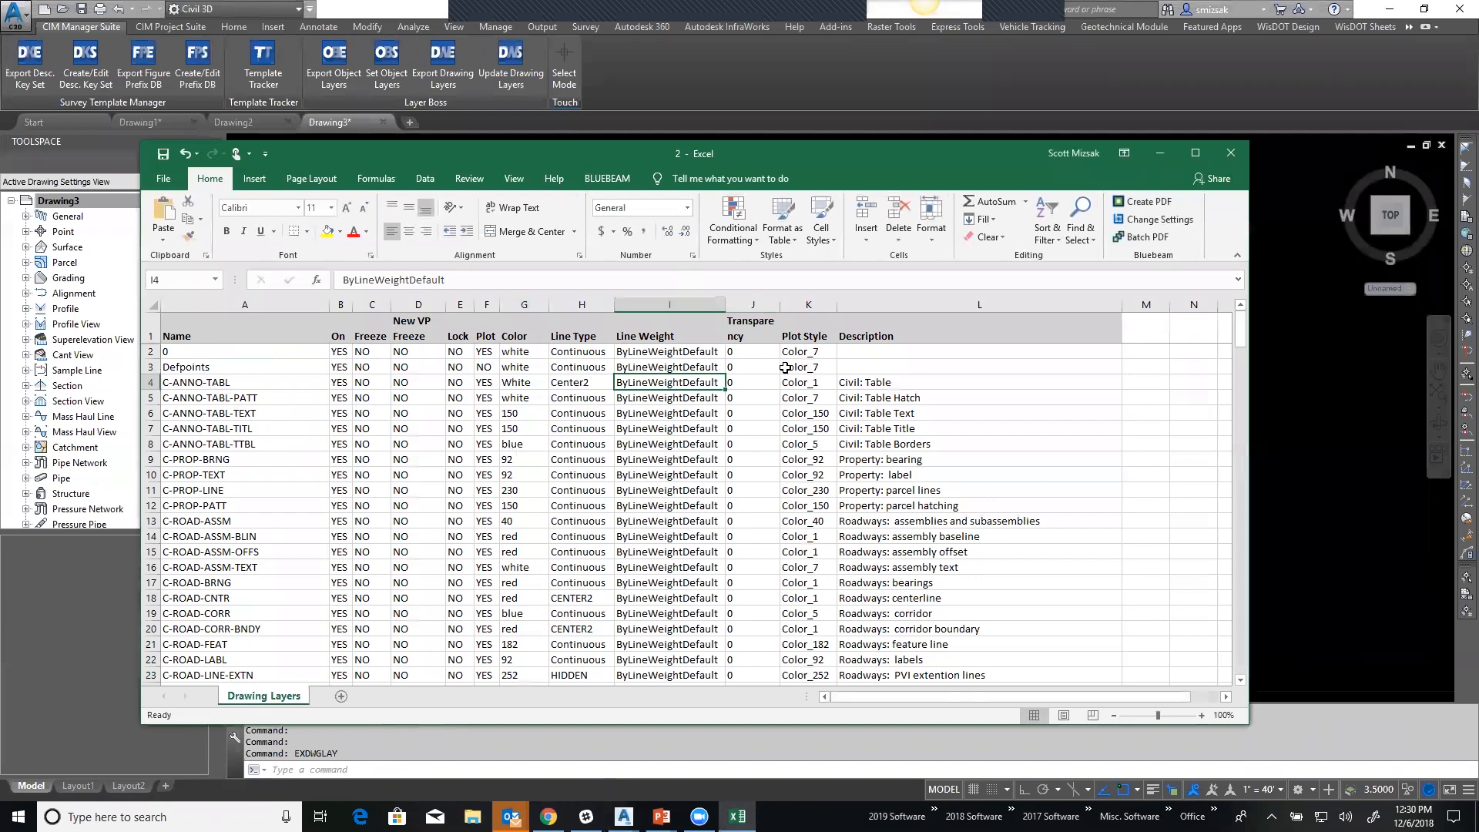
Change the plot style of layer C-ANNO-TABL to Color_7, and close the workbook and the export dialog.
{"action": "left_click", "coordinate": [819, 384]}
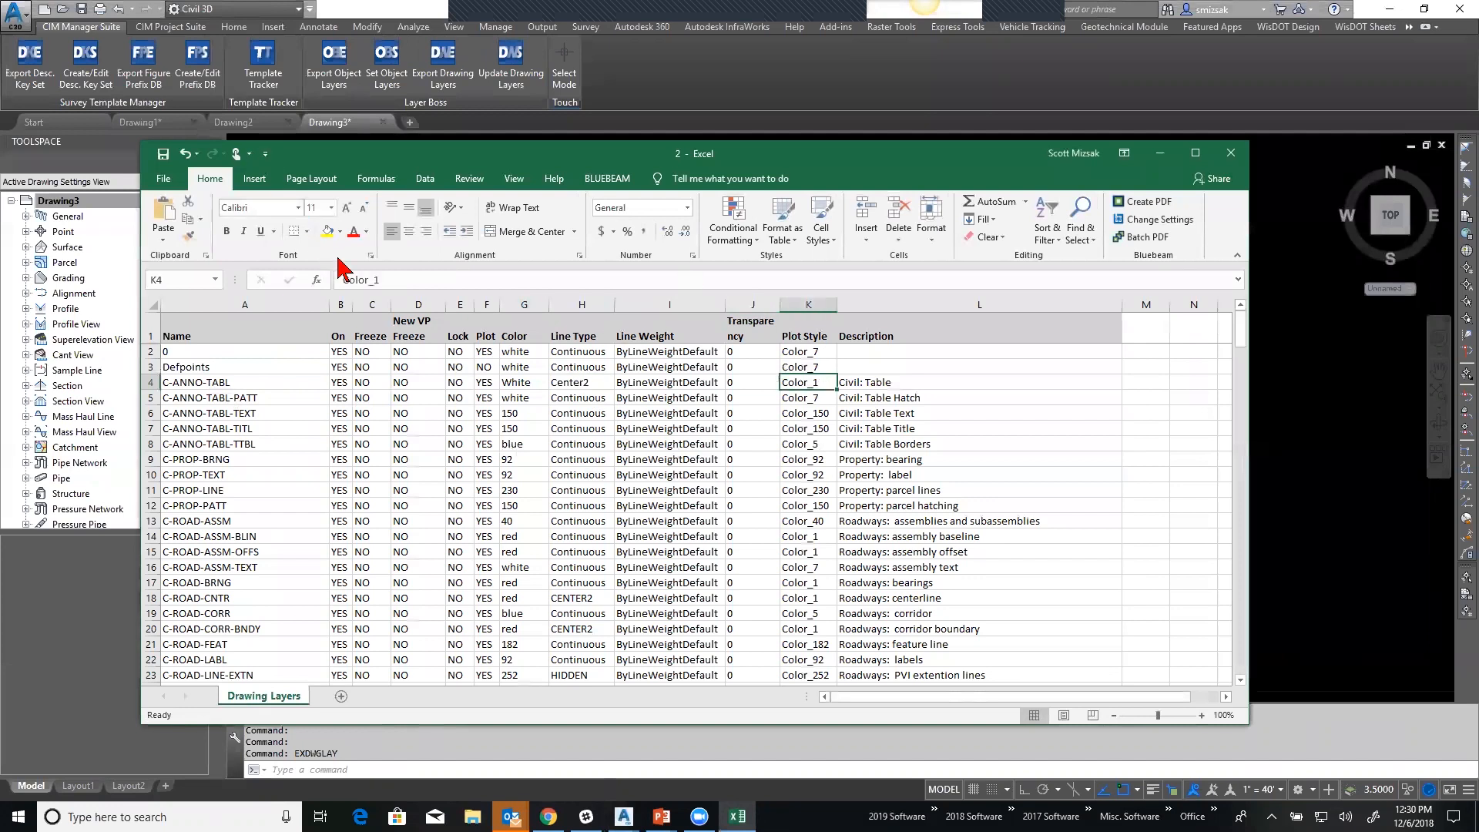
{"action": "left_click", "coordinate": [399, 279]}
{"action": "key", "text": "BackSpace"}
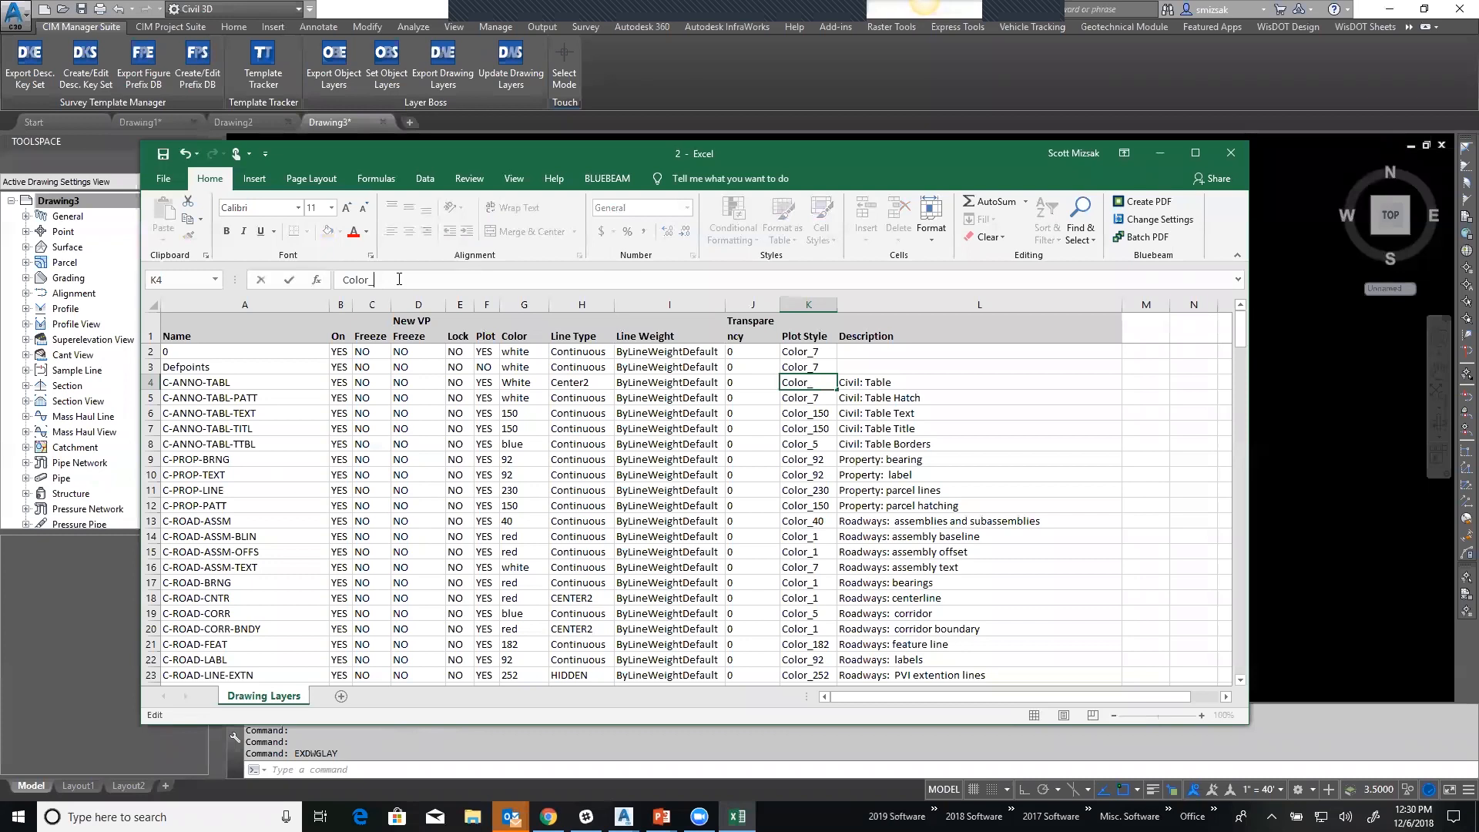
{"action": "type", "text": "7"}
{"action": "key", "text": "Tab"}
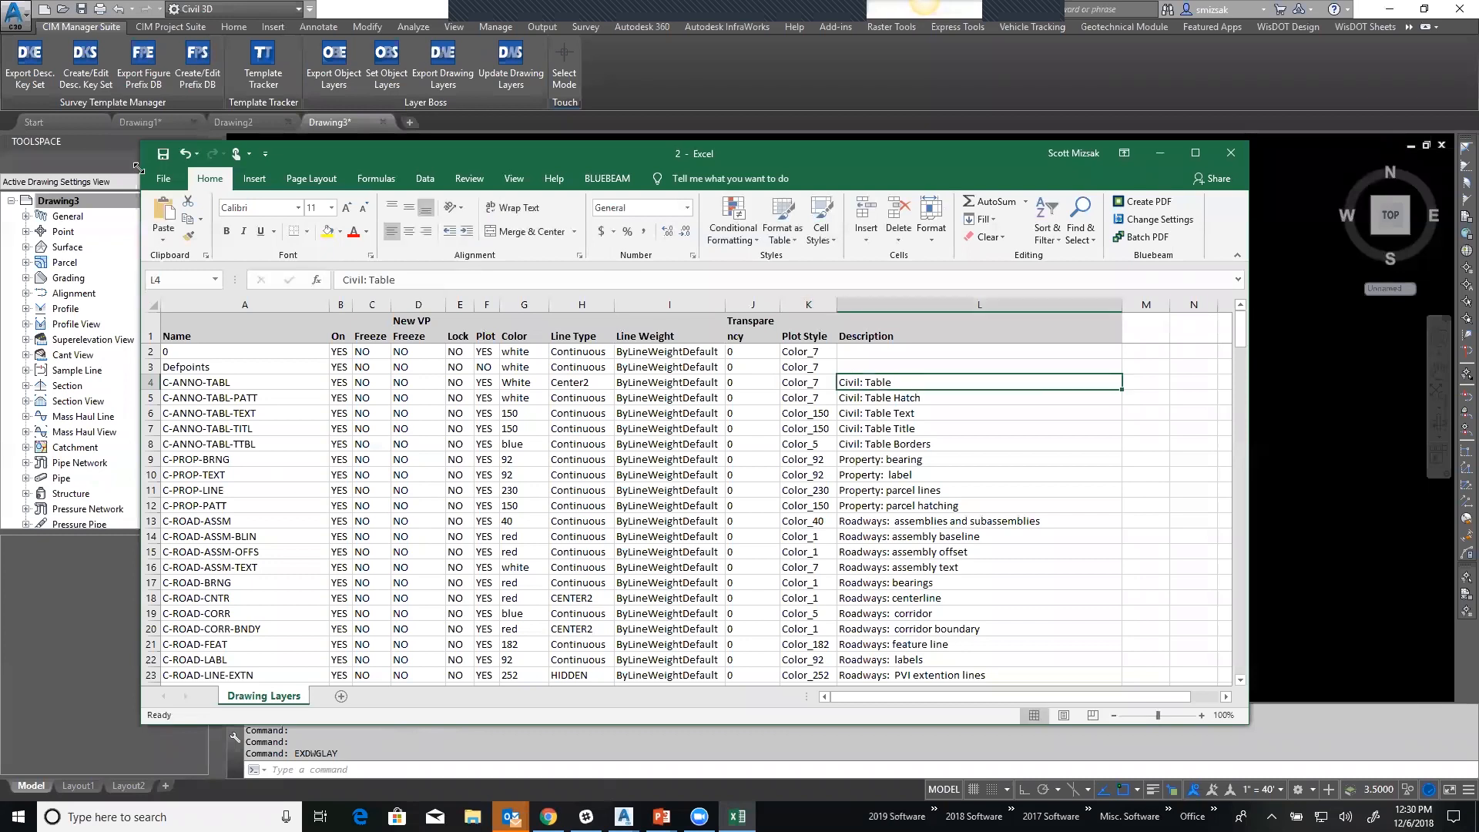
{"action": "left_click", "coordinate": [1230, 152]}
{"action": "left_click", "coordinate": [890, 562]}
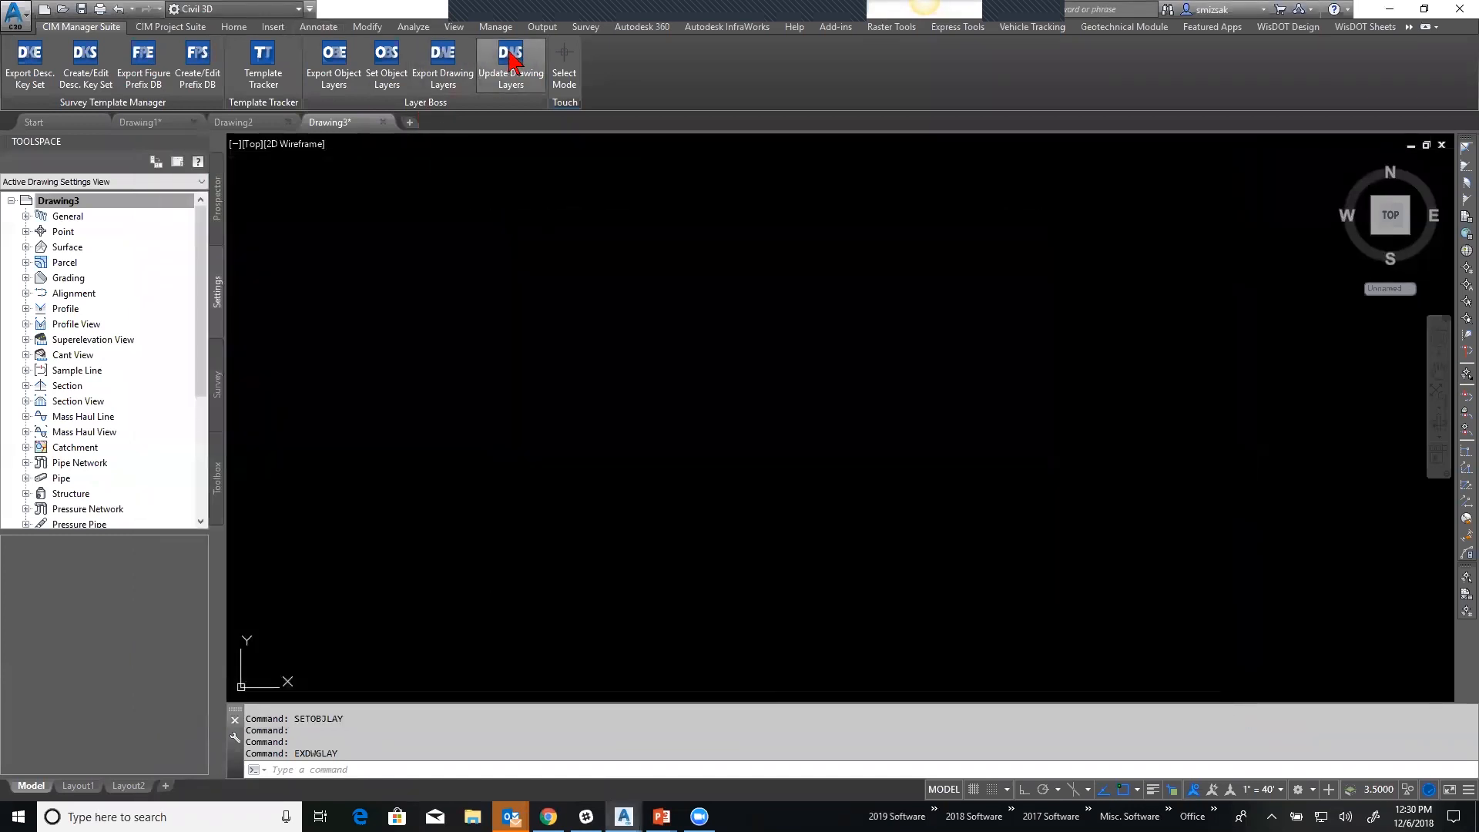
Update the current drawing's layers from the Excel file 2 in 02 Layer Boss using the Sync to Drawing Layers option.
{"action": "left_click", "coordinate": [511, 60]}
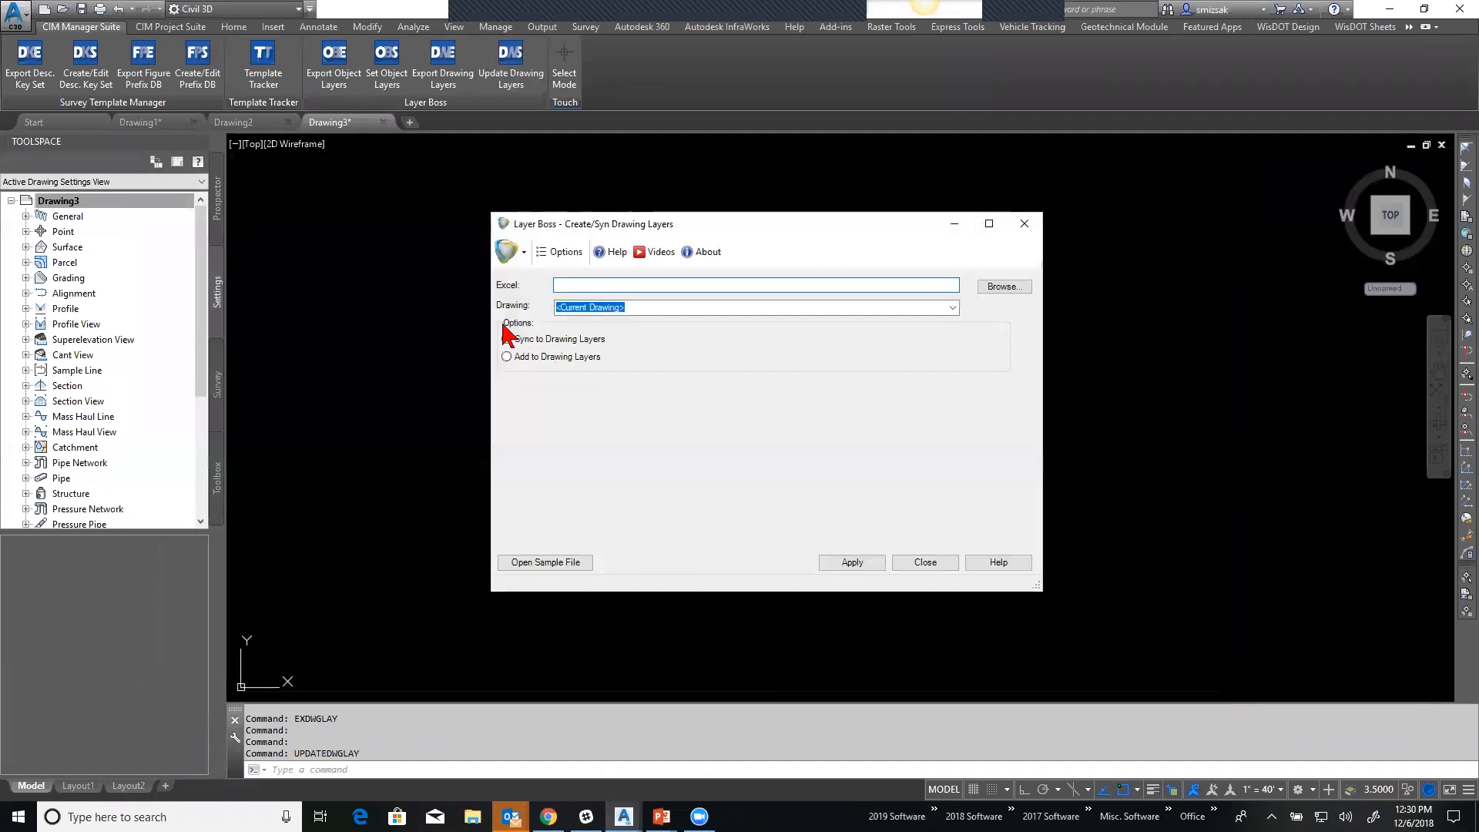
{"action": "left_click", "coordinate": [1001, 288]}
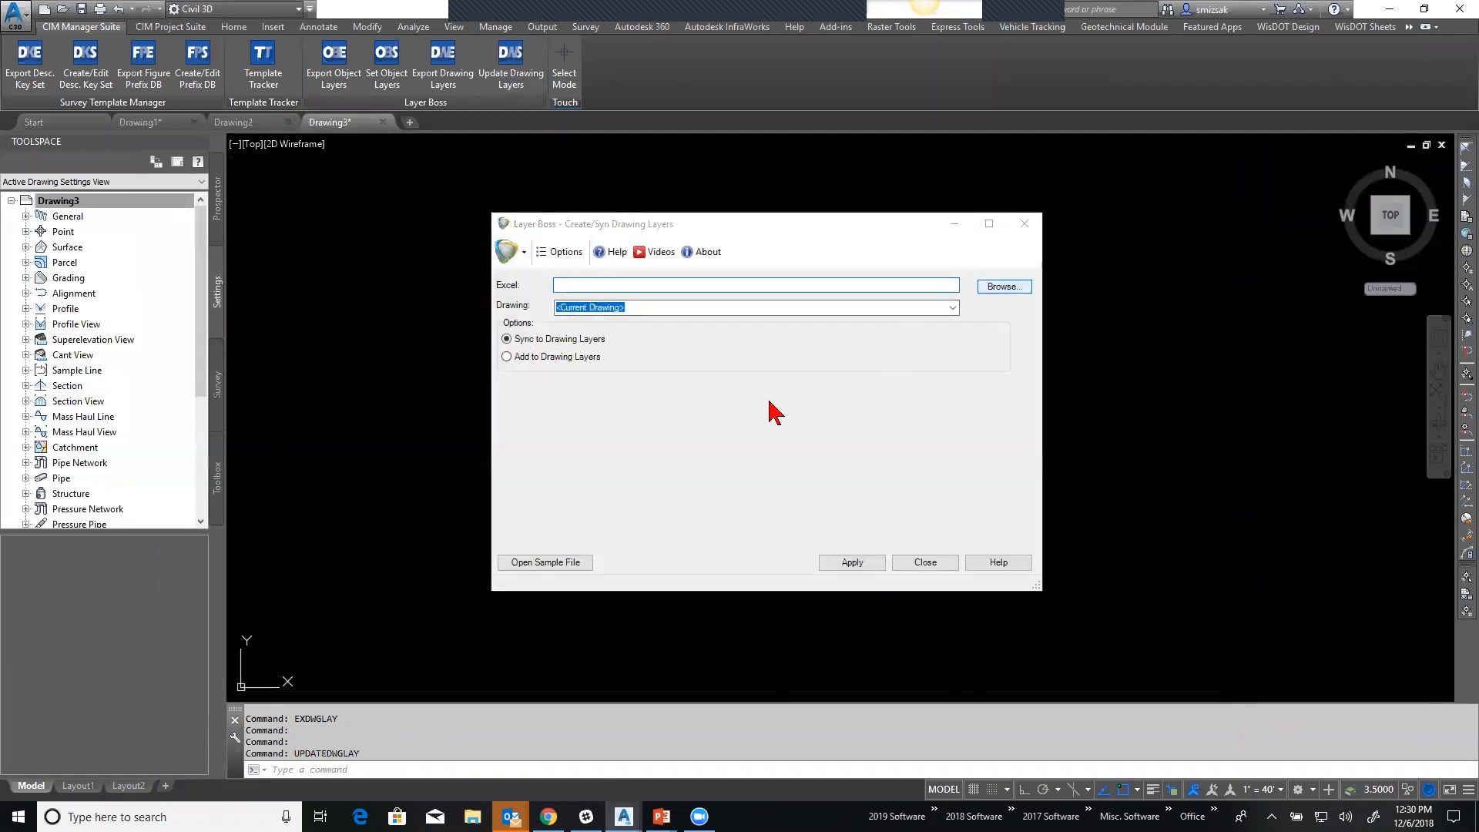
{"action": "left_click", "coordinate": [651, 342]}
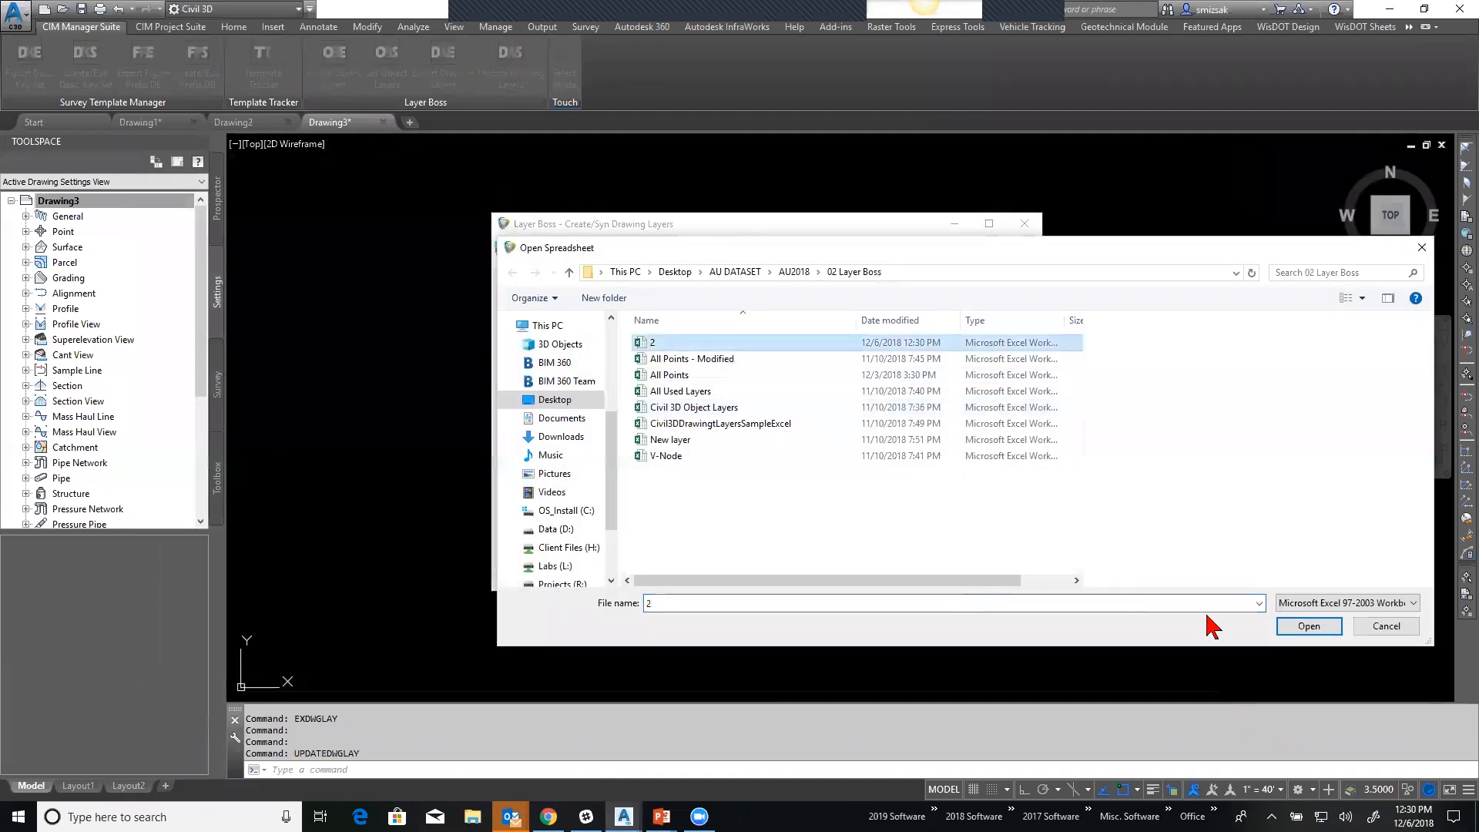
{"action": "left_click", "coordinate": [1307, 625]}
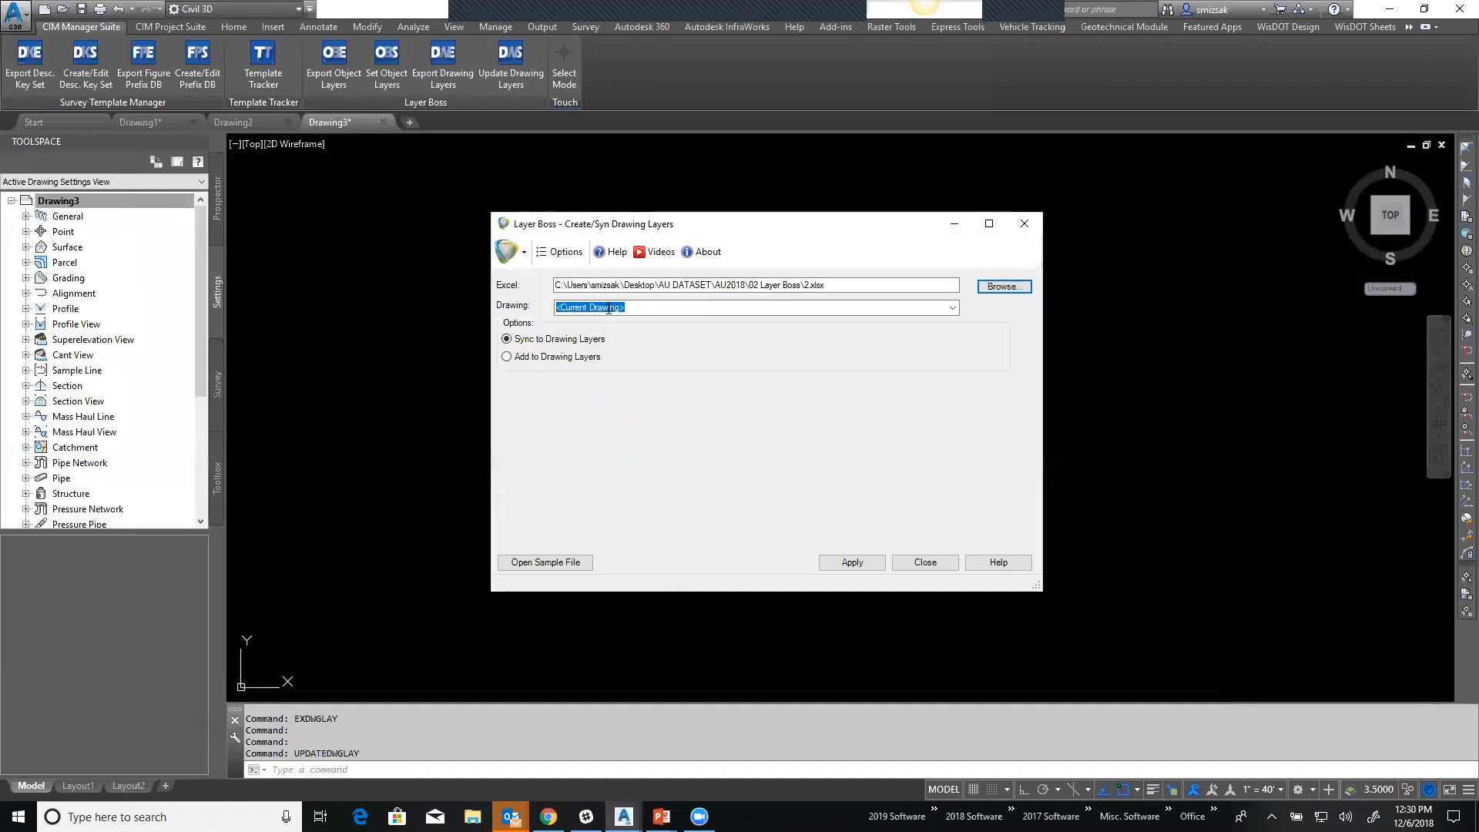
{"action": "left_click", "coordinate": [847, 566]}
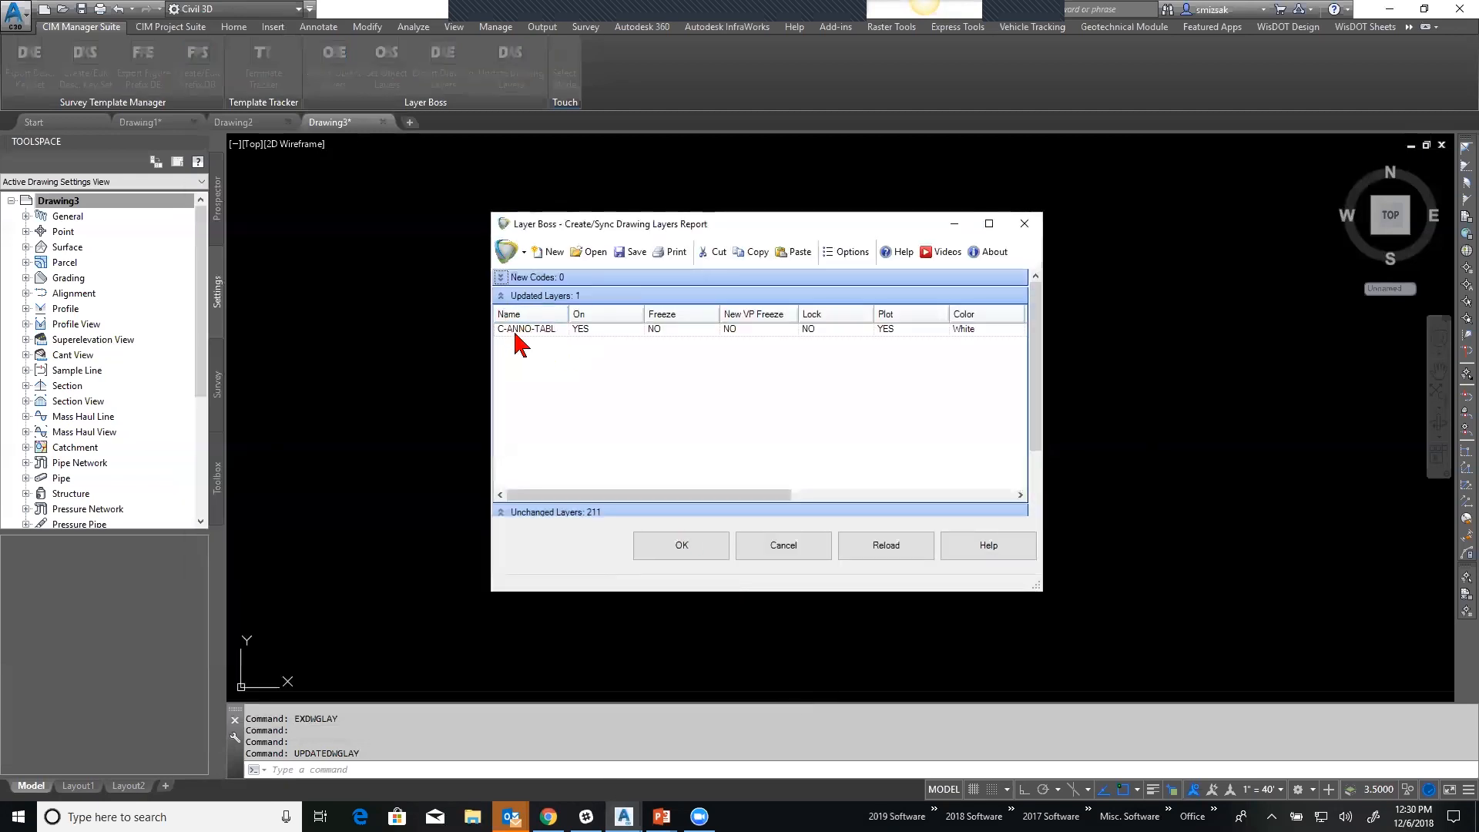
Review the properties listed for layer C-ANNO-TABL in the sync report, and dismiss the report and the Create/Syn Drawing Layers dialog.
{"action": "left_click_drag", "start_coordinate": [686, 495], "coordinate": [941, 510]}
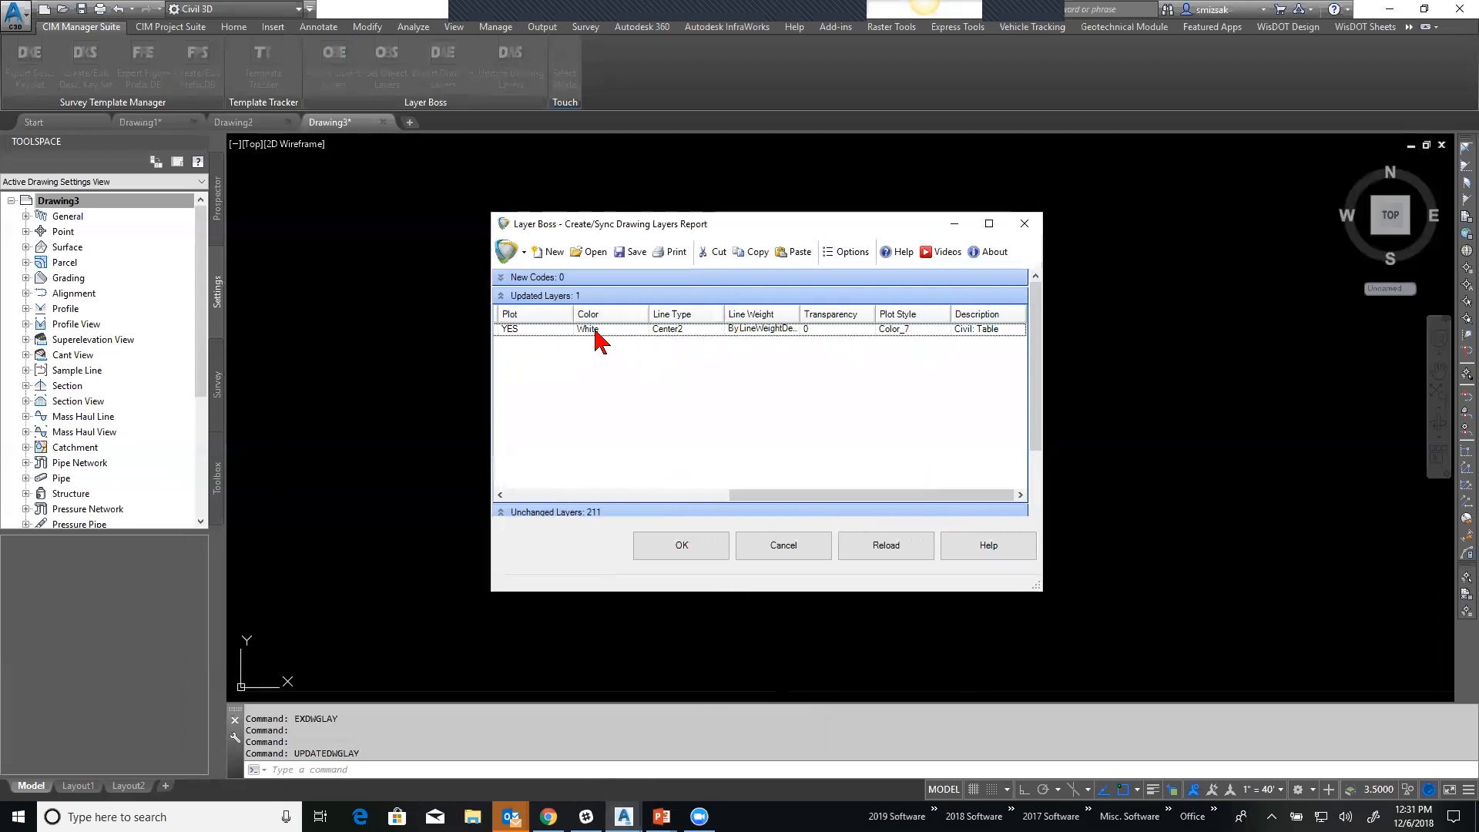
{"action": "left_click_drag", "start_coordinate": [764, 496], "coordinate": [543, 497]}
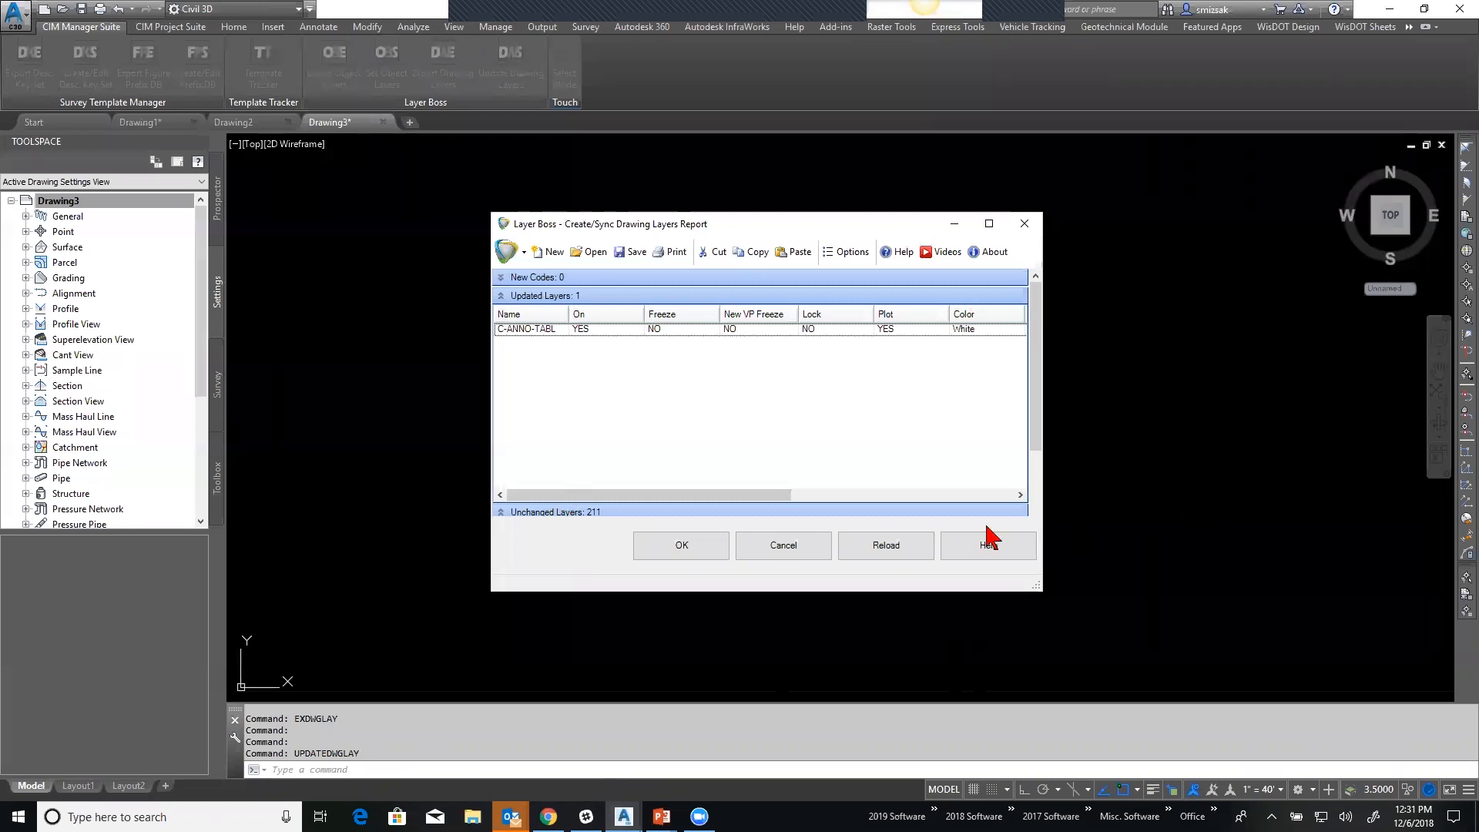
{"action": "left_click", "coordinate": [765, 549]}
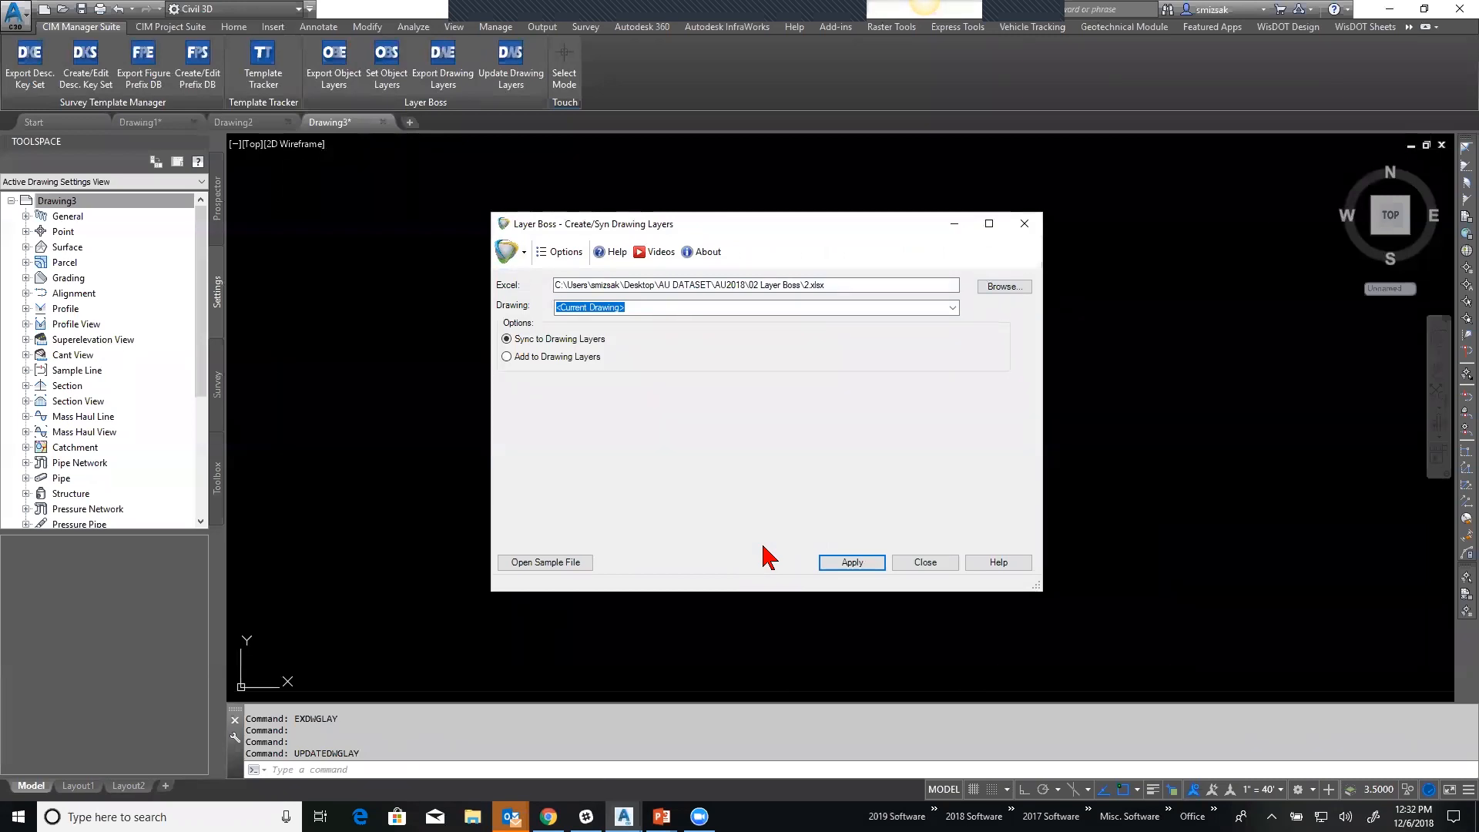
{"action": "left_click", "coordinate": [925, 562]}
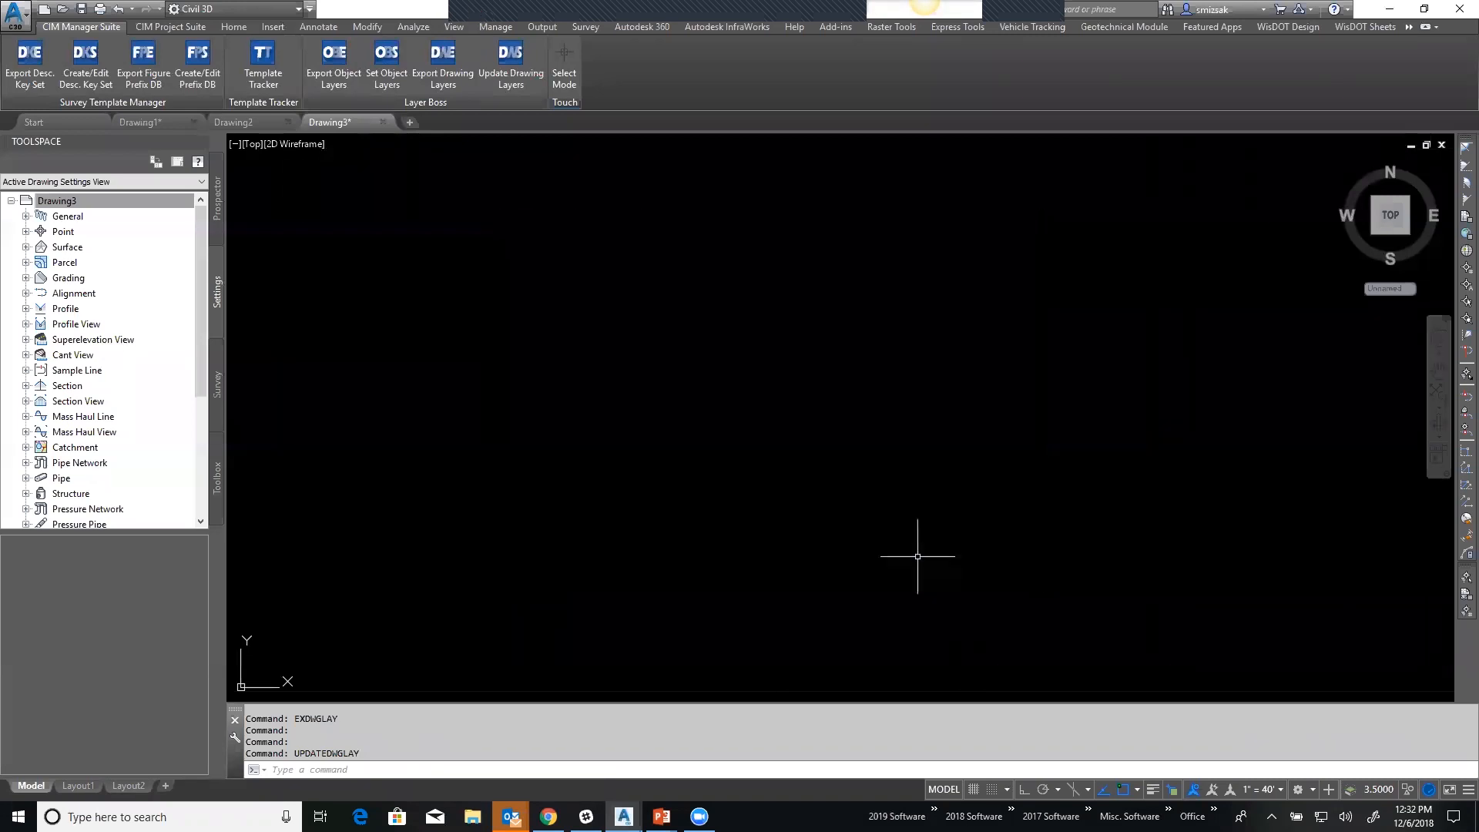